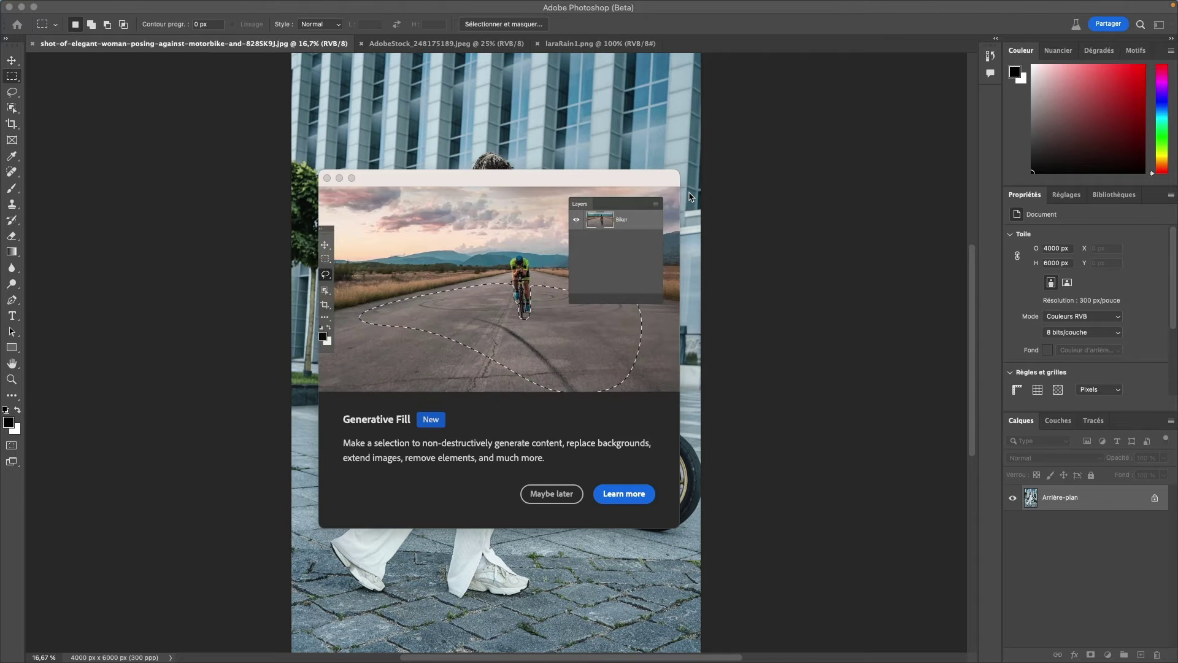
Switch from Photoshop (Beta) to the Creative Cloud app
key(super+Tab)
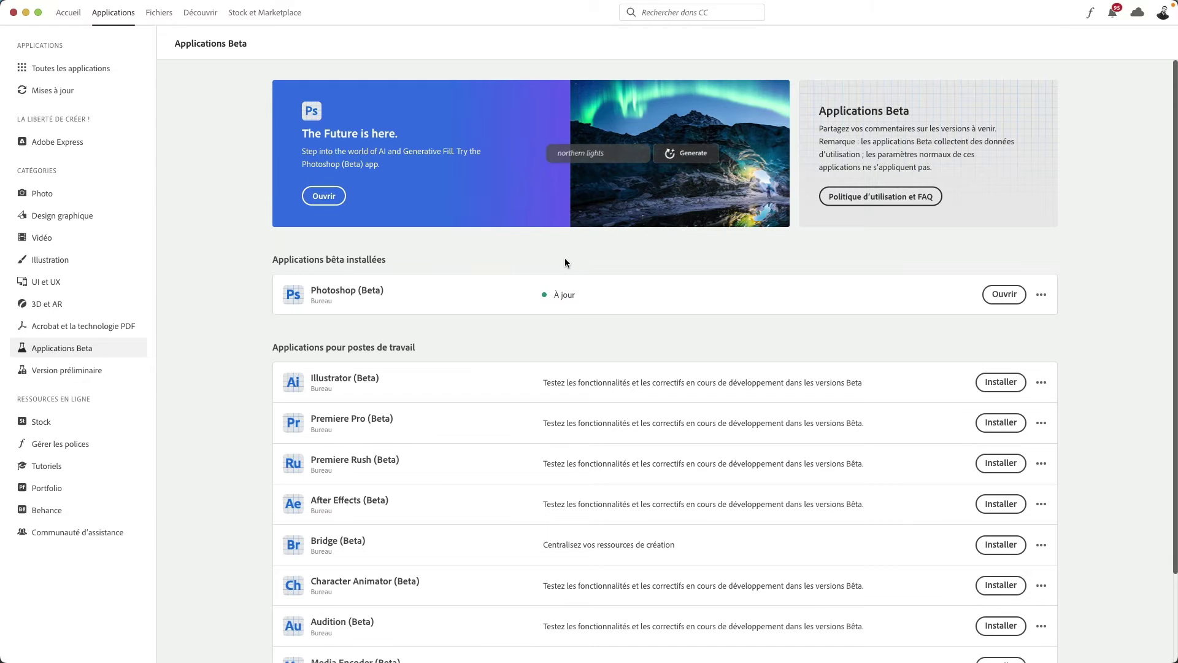
Return to the motorbike photo in Photoshop (Beta) after checking the beta is up to date
key(super+Tab)
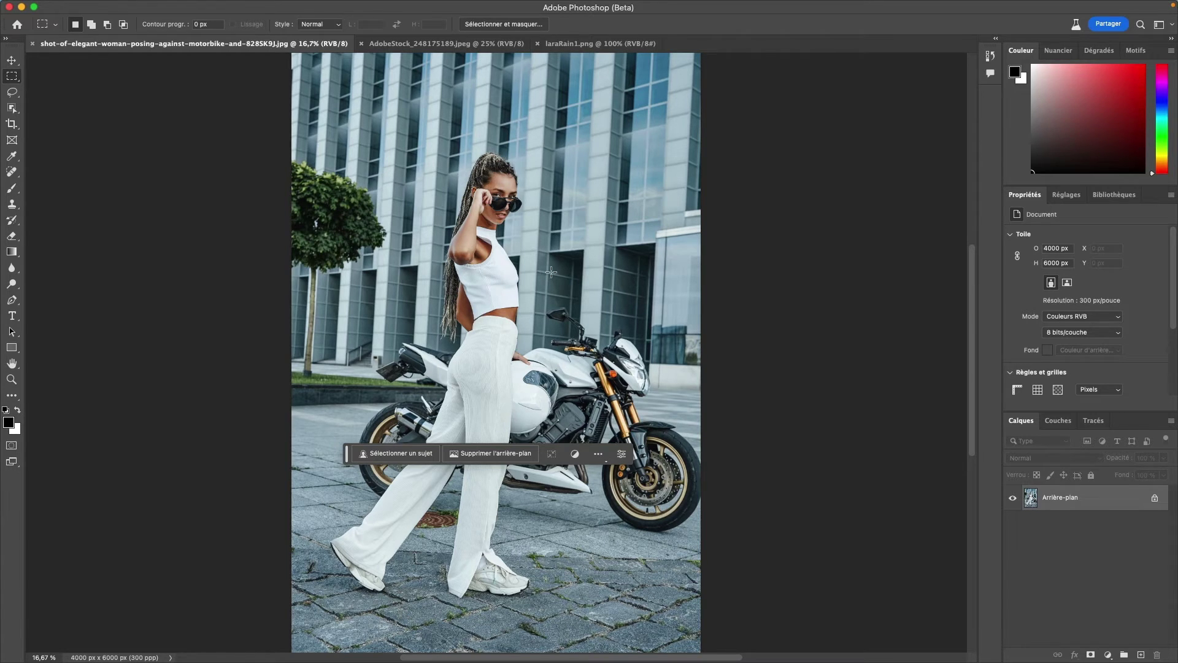
Move the floating task bar lower and show the Réglages (Adjustments) panel
mouse_move(346, 455)
mouse_down()
mouse_move(339, 488)
mouse_move(359, 480)
mouse_up()
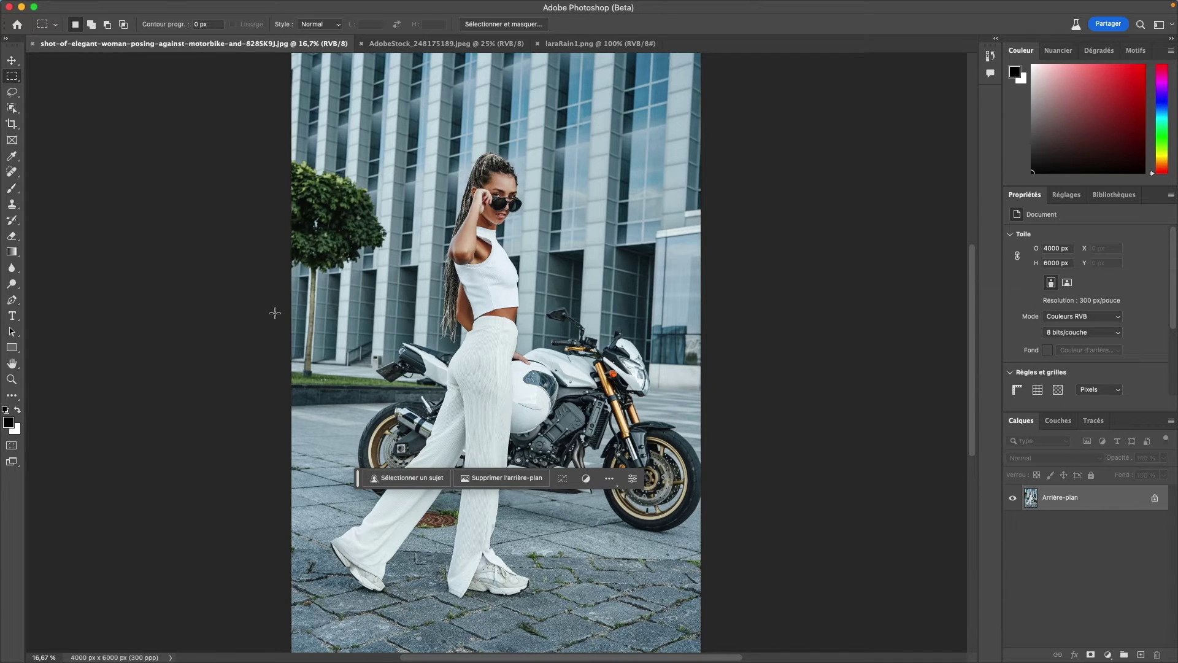
click(586, 478)
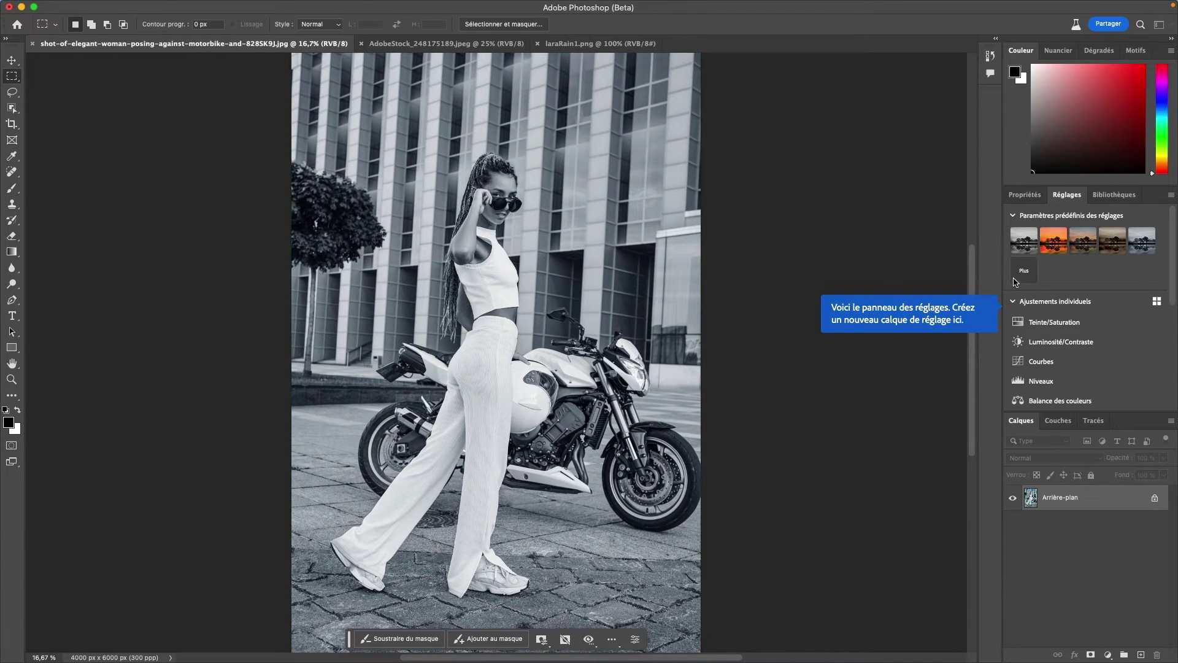
Preview a black-and-white preset and browse the Portraits and Cinéma preset categories
click(1026, 248)
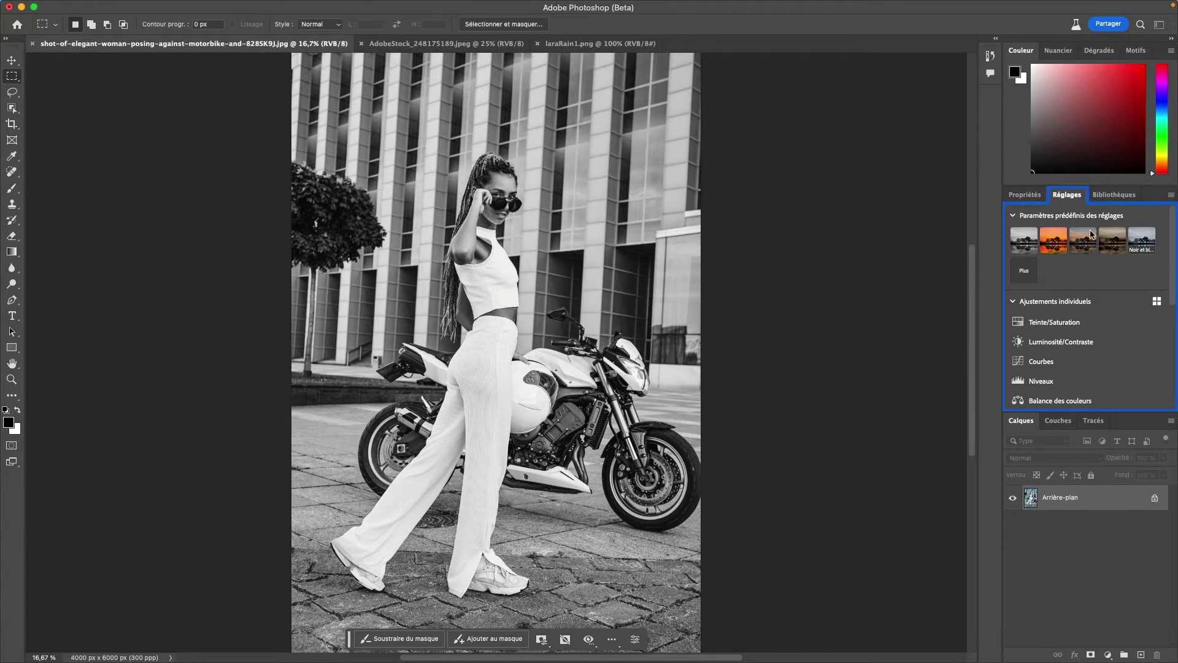
click(1030, 276)
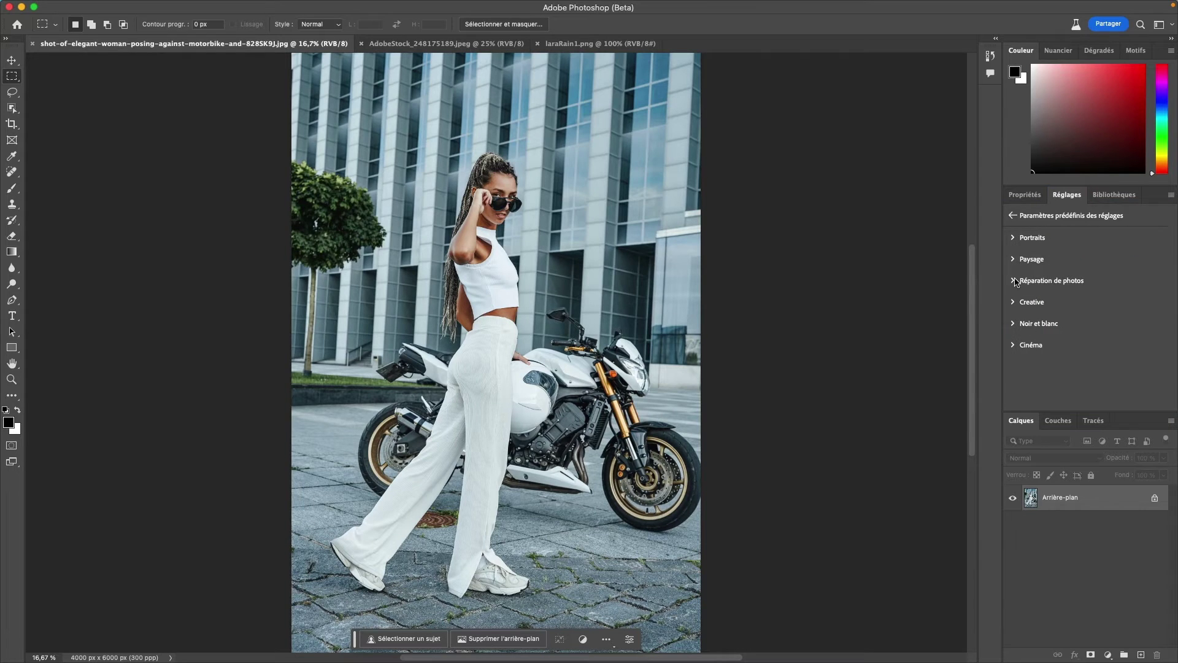
click(1013, 239)
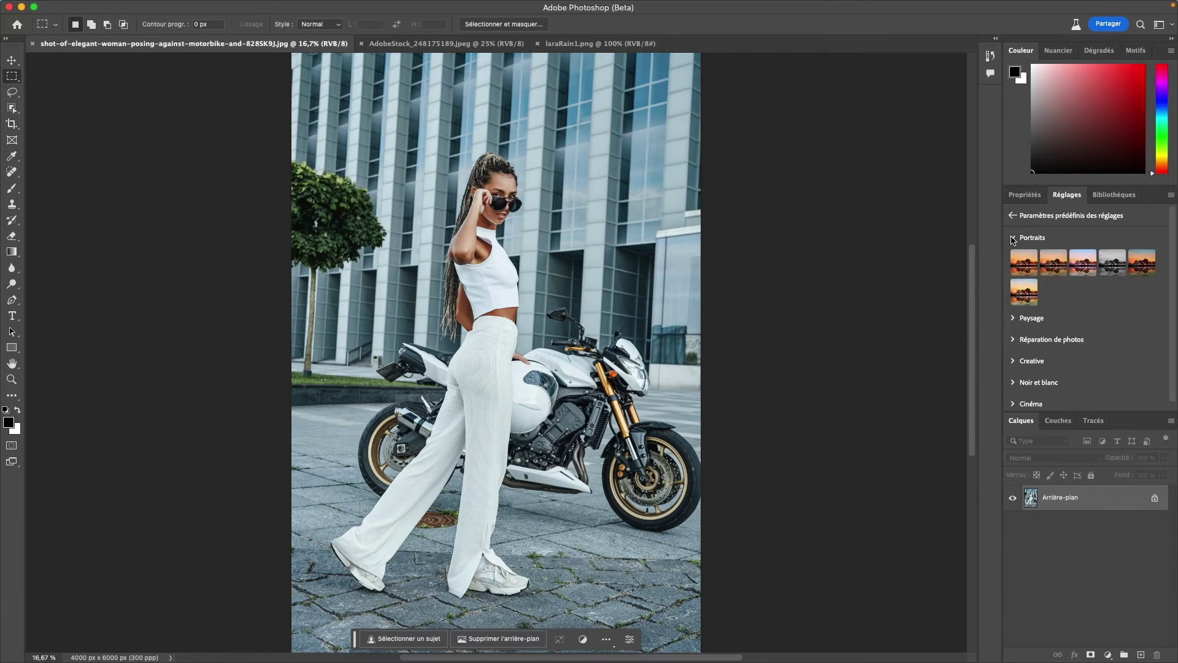
click(1013, 239)
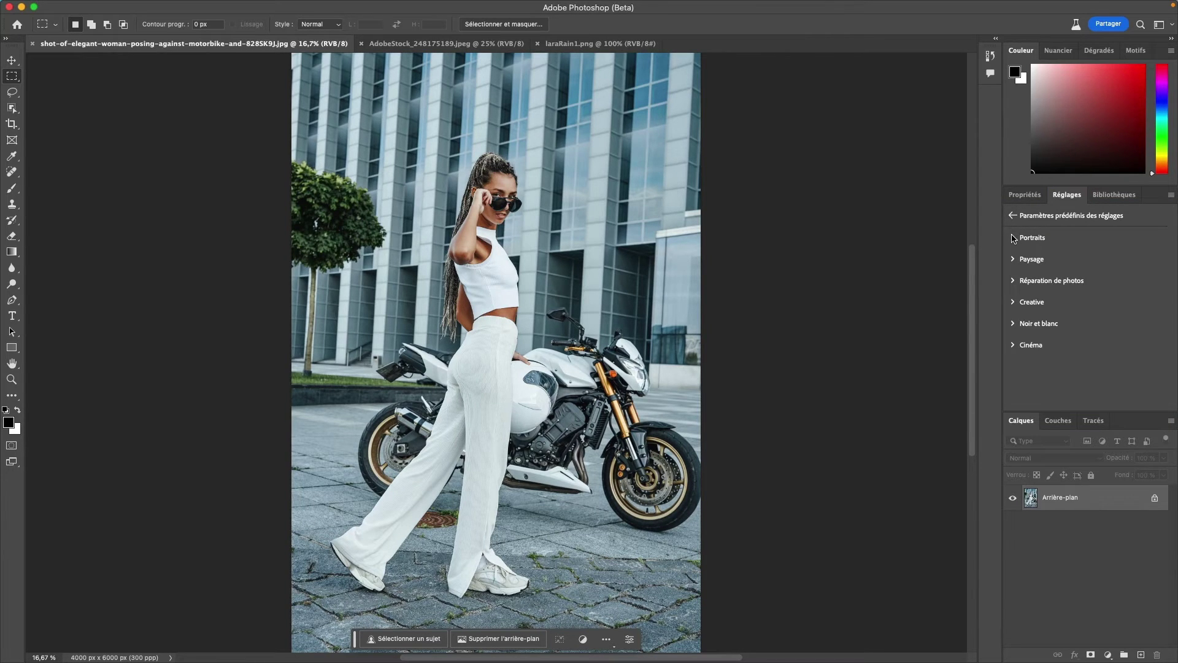
click(1013, 346)
click(1015, 347)
click(1013, 217)
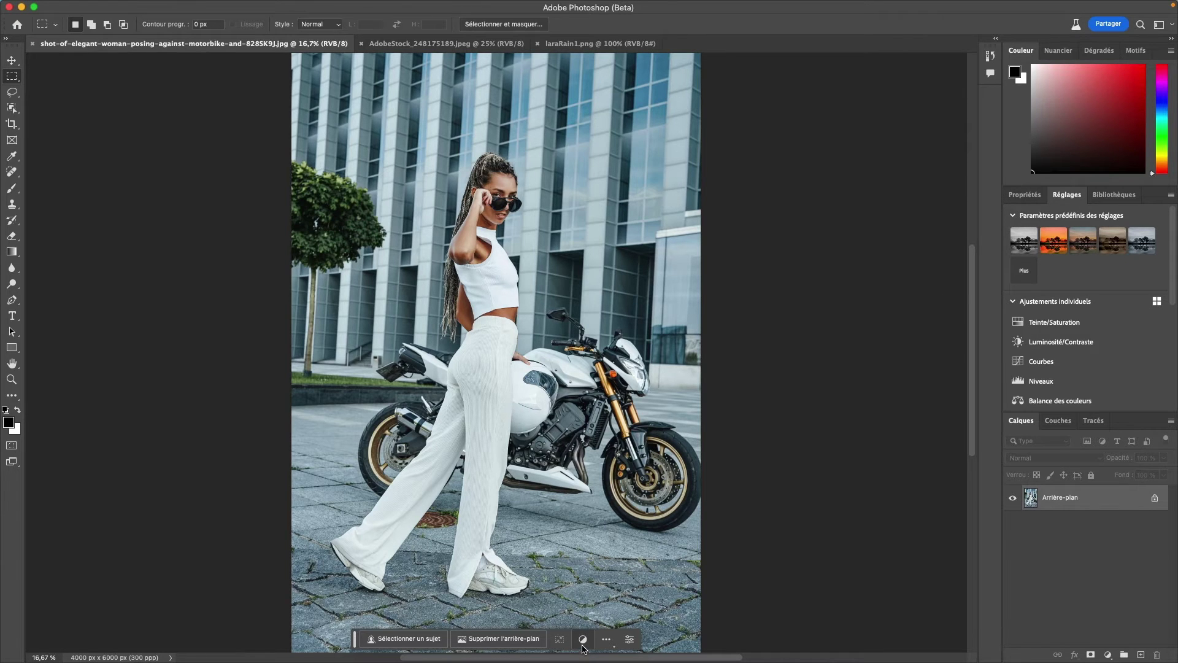
Check the floating action bar's options, then show the document's canvas properties
click(612, 639)
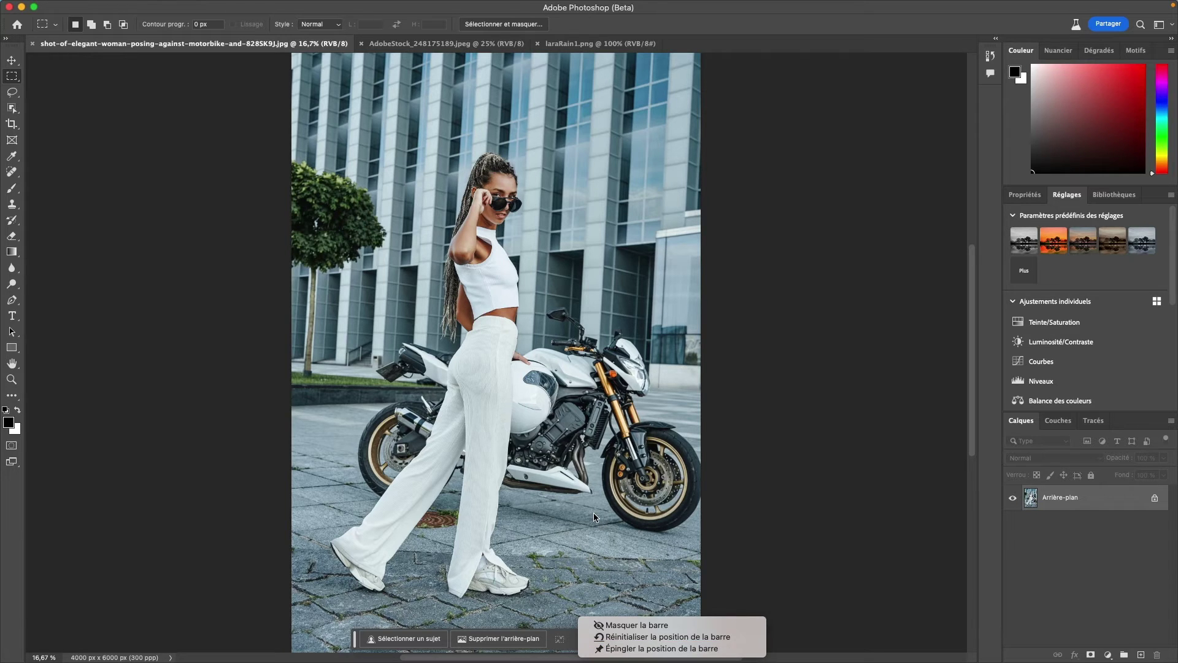
click(587, 538)
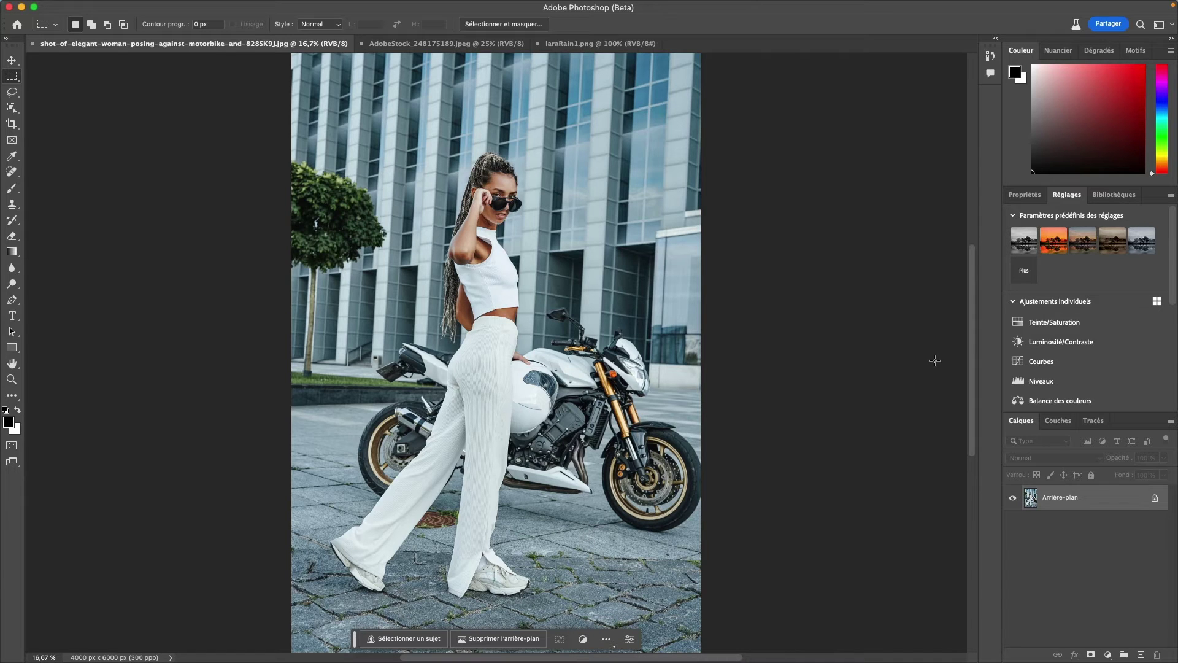
click(1025, 196)
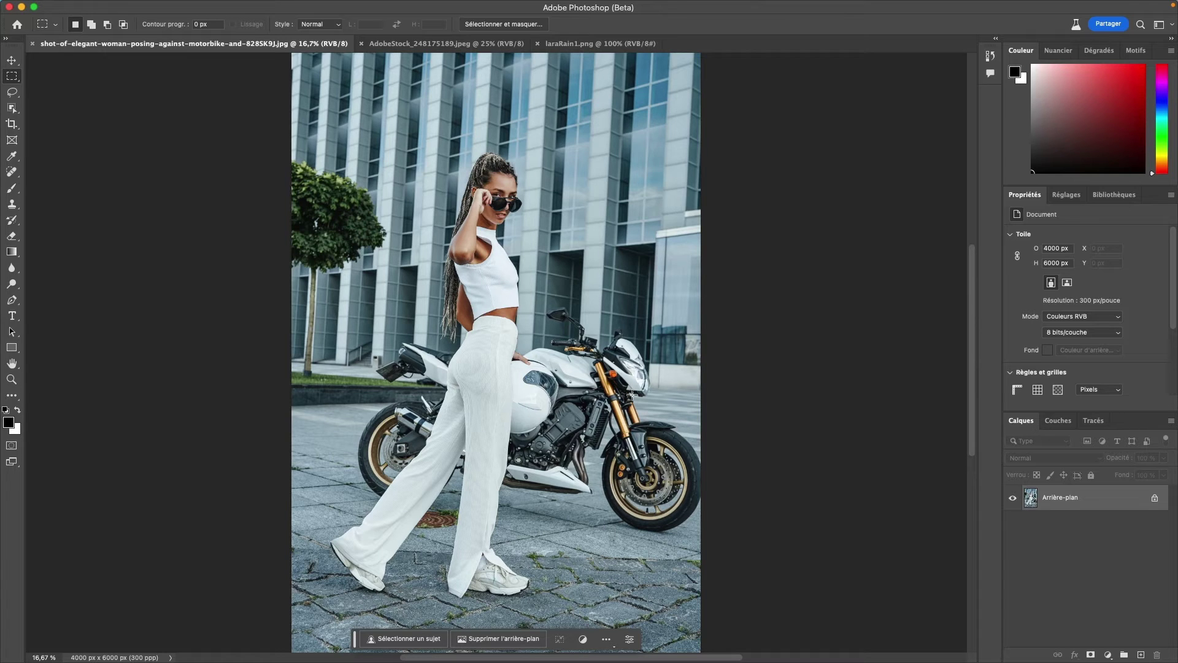
drag(397, 114, 596, 301)
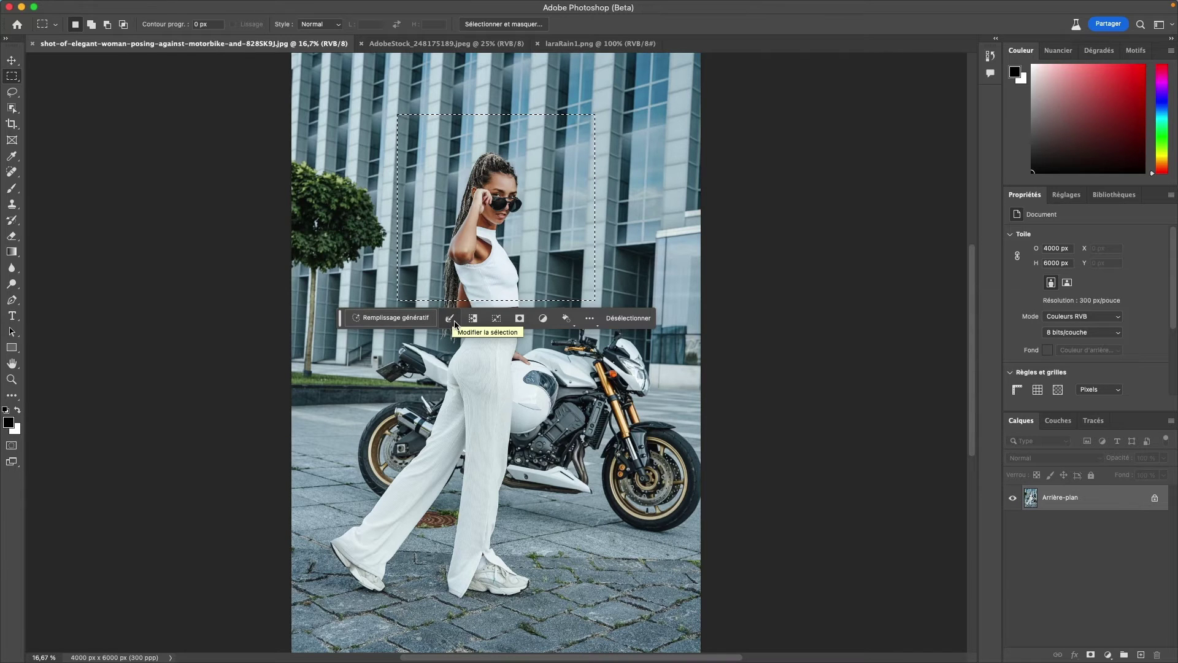
click(455, 324)
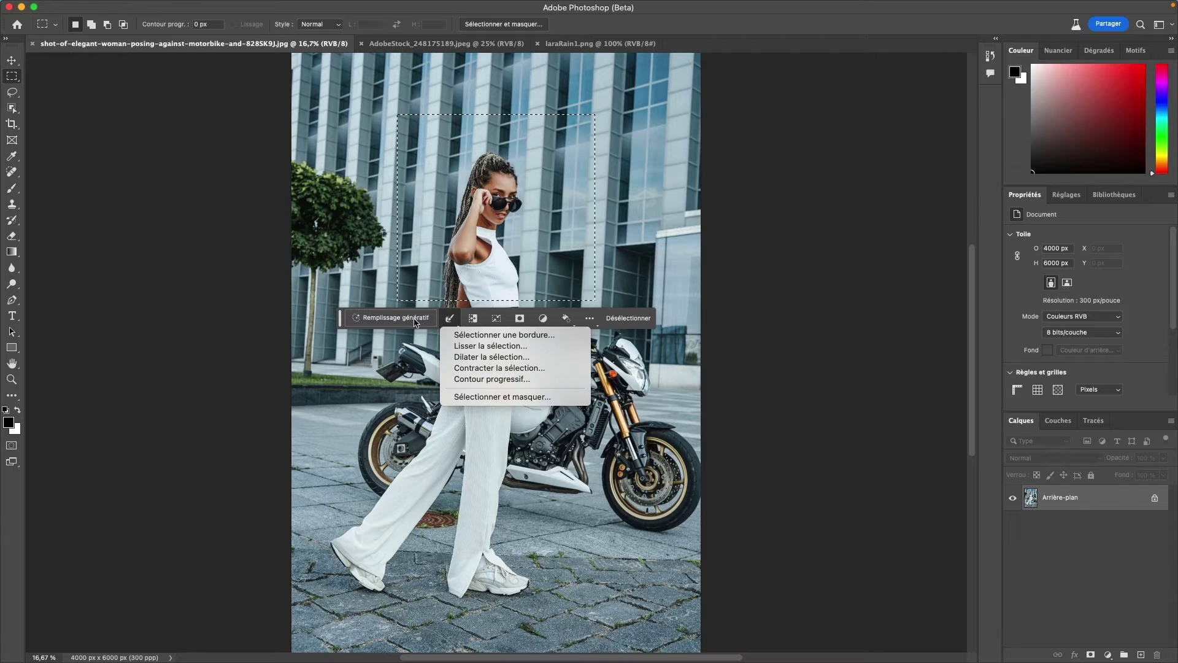
click(473, 319)
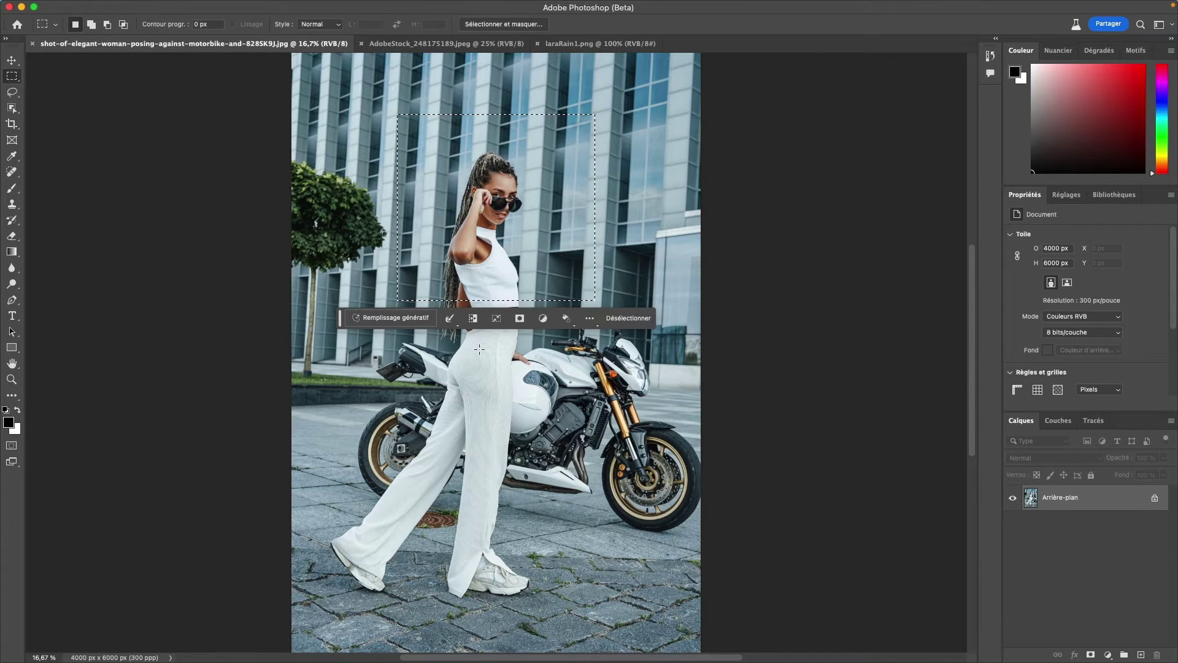
click(472, 319)
click(567, 318)
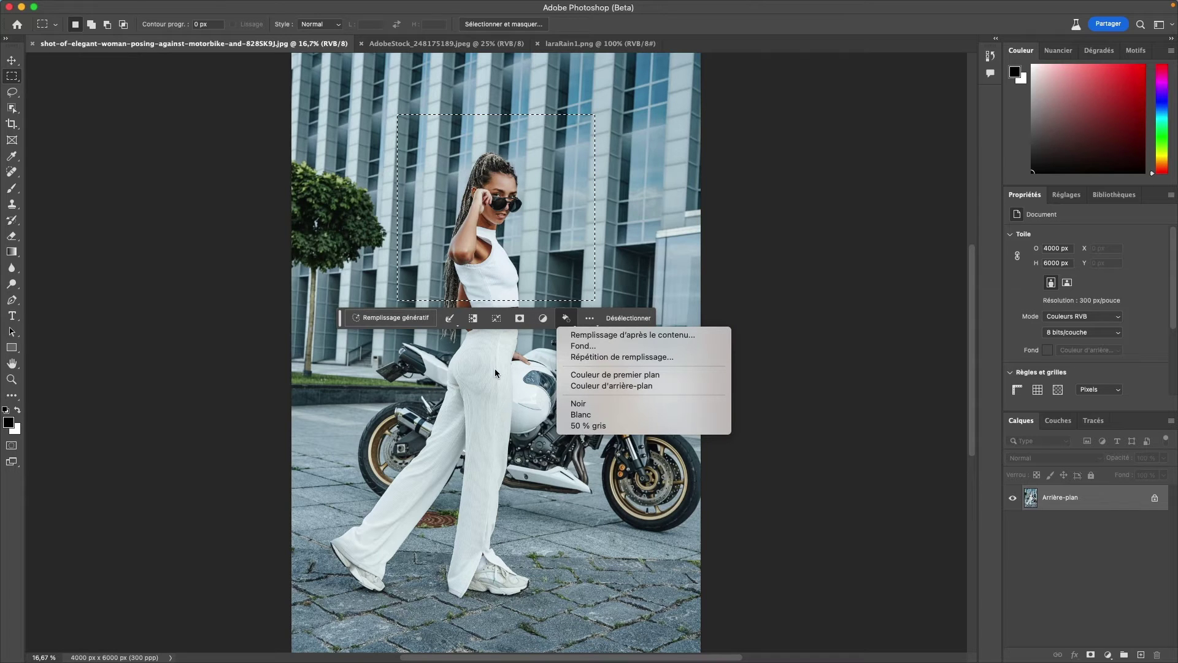
click(566, 318)
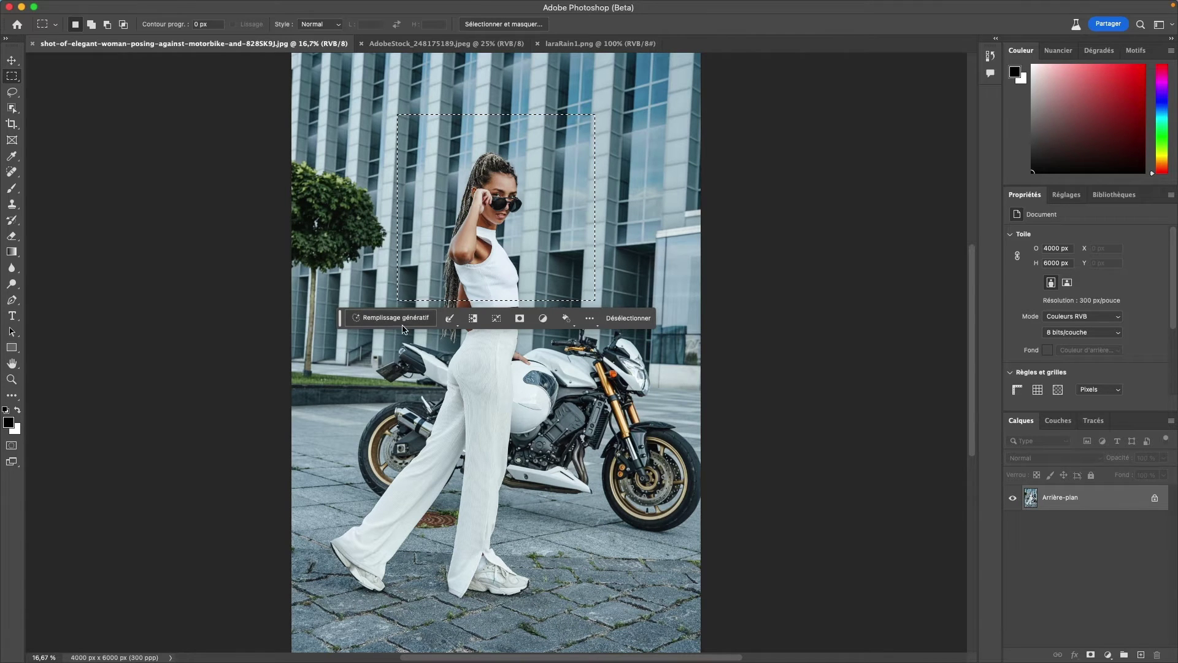
click(462, 422)
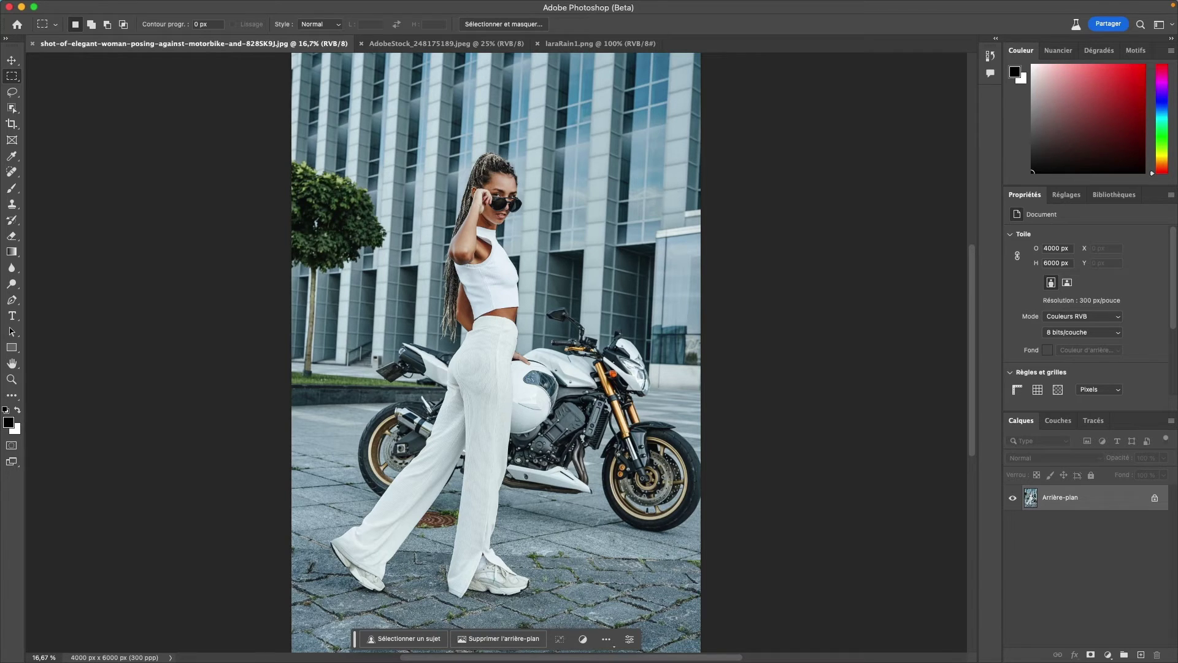
Unlock the background layer and crop the canvas wider to 8062 px, evenly on both sides
click(1152, 499)
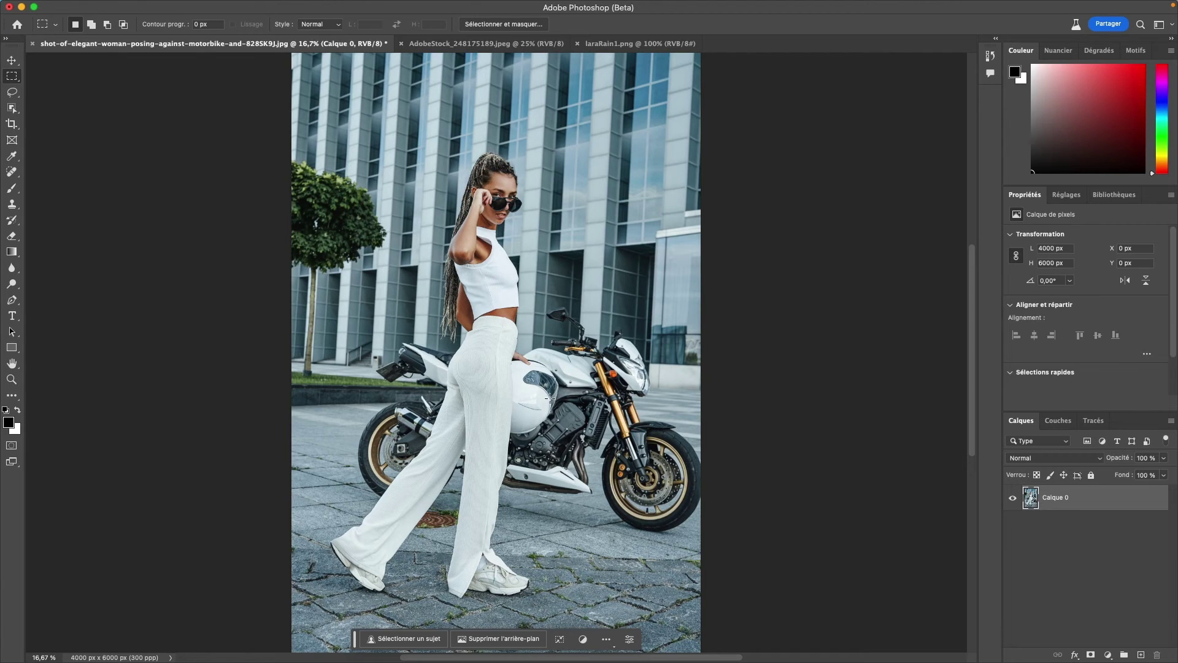
key(c)
drag(700, 356, 912, 354)
key(Return)
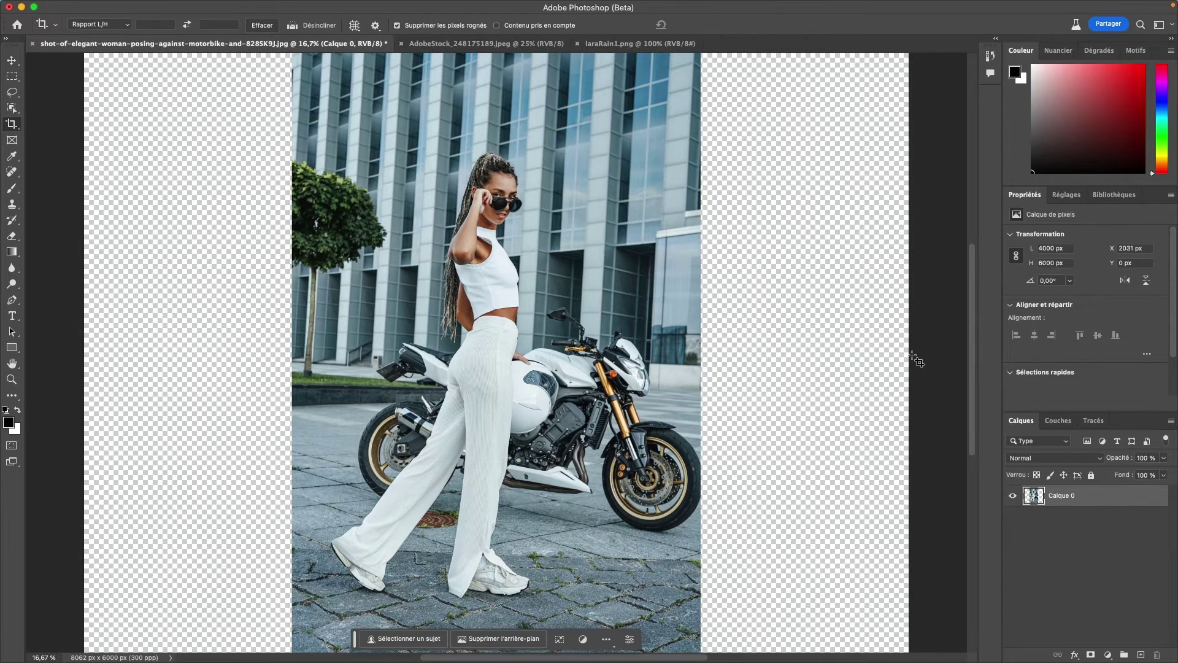
Select the empty side areas by inverting the photo's selection, then start Generative Fill
key(super+minus)
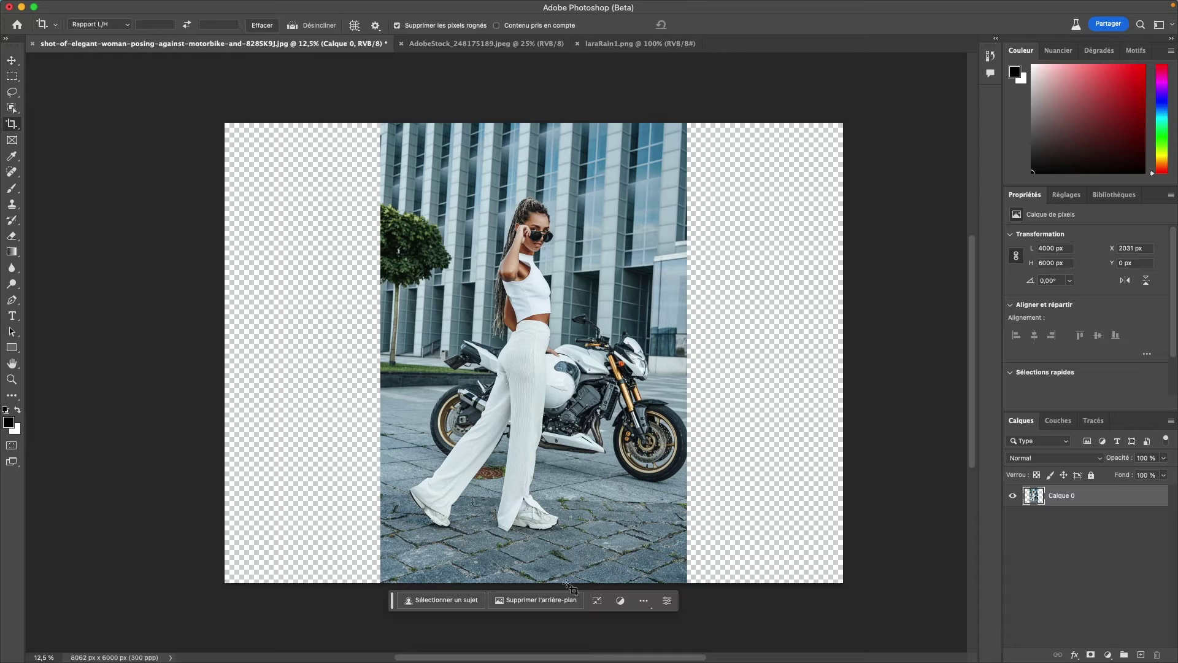
super+click(1035, 497)
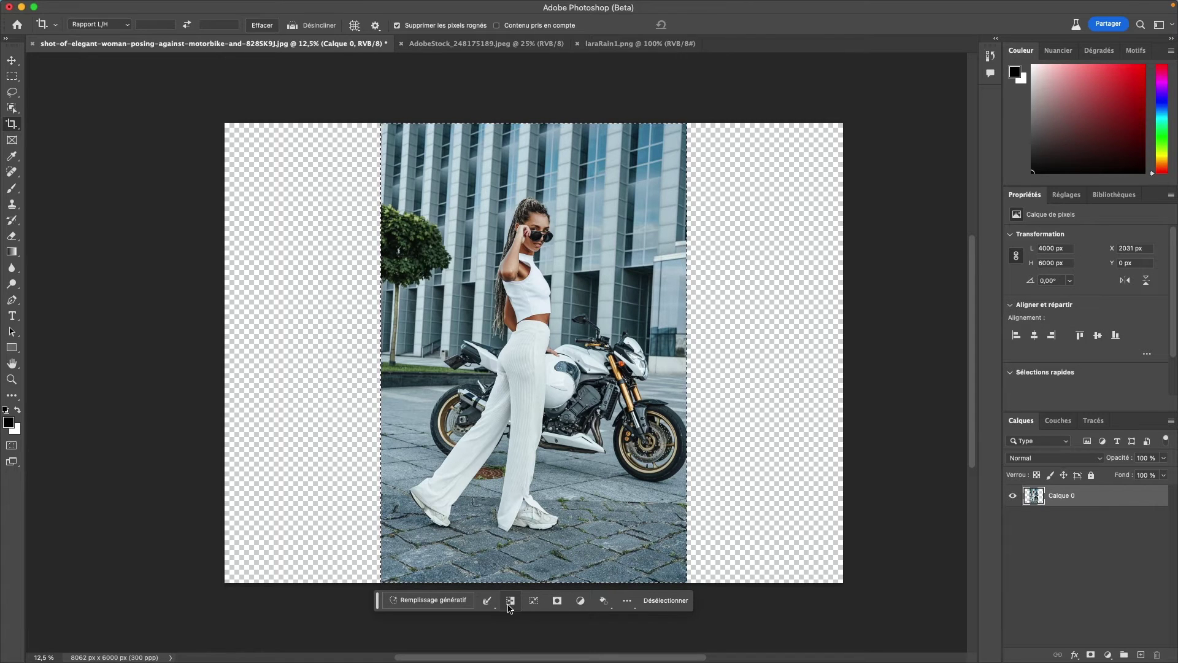
key(super+a)
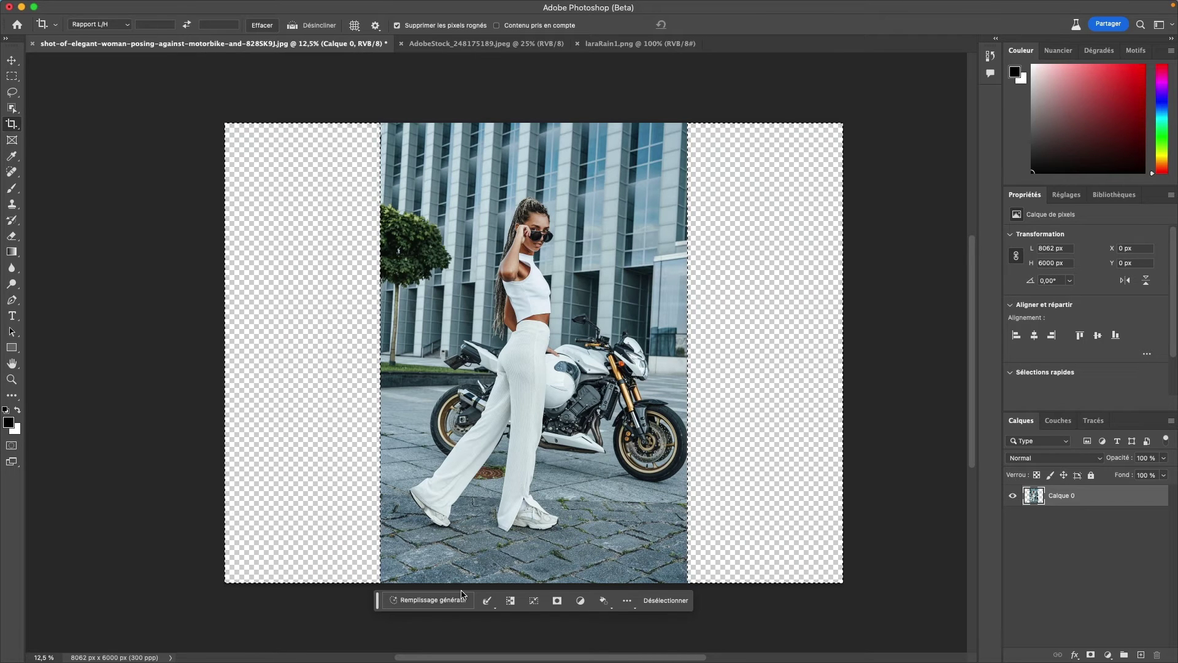
click(420, 598)
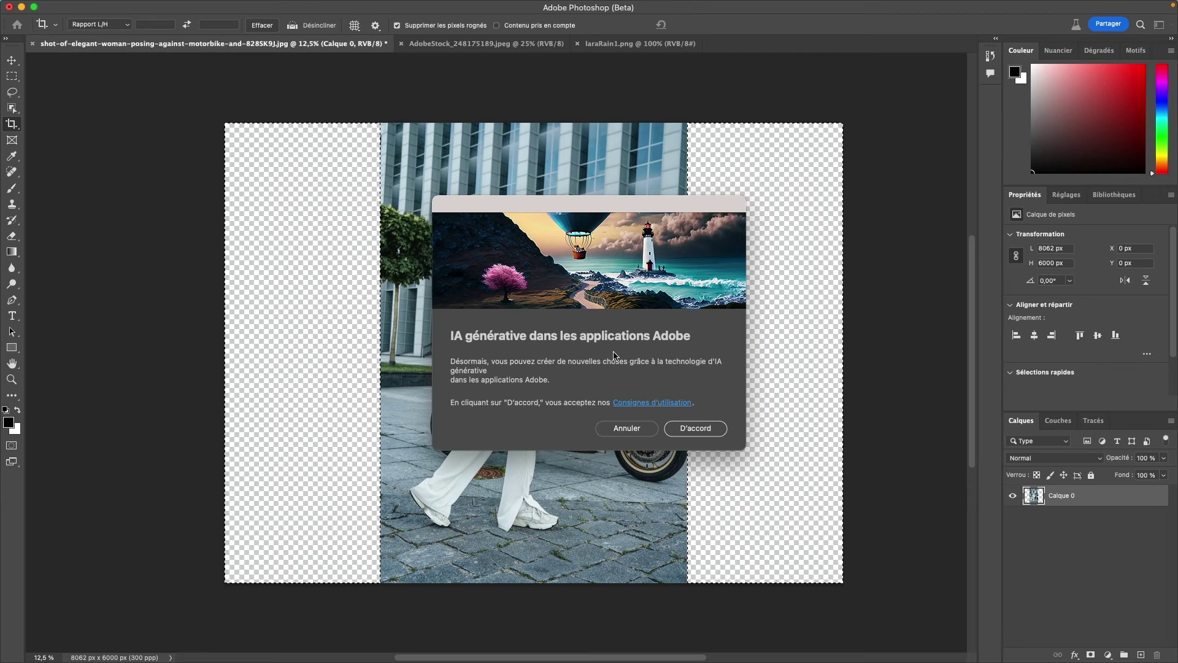
Accept the generative AI terms and generate the side fill with an empty prompt
click(695, 428)
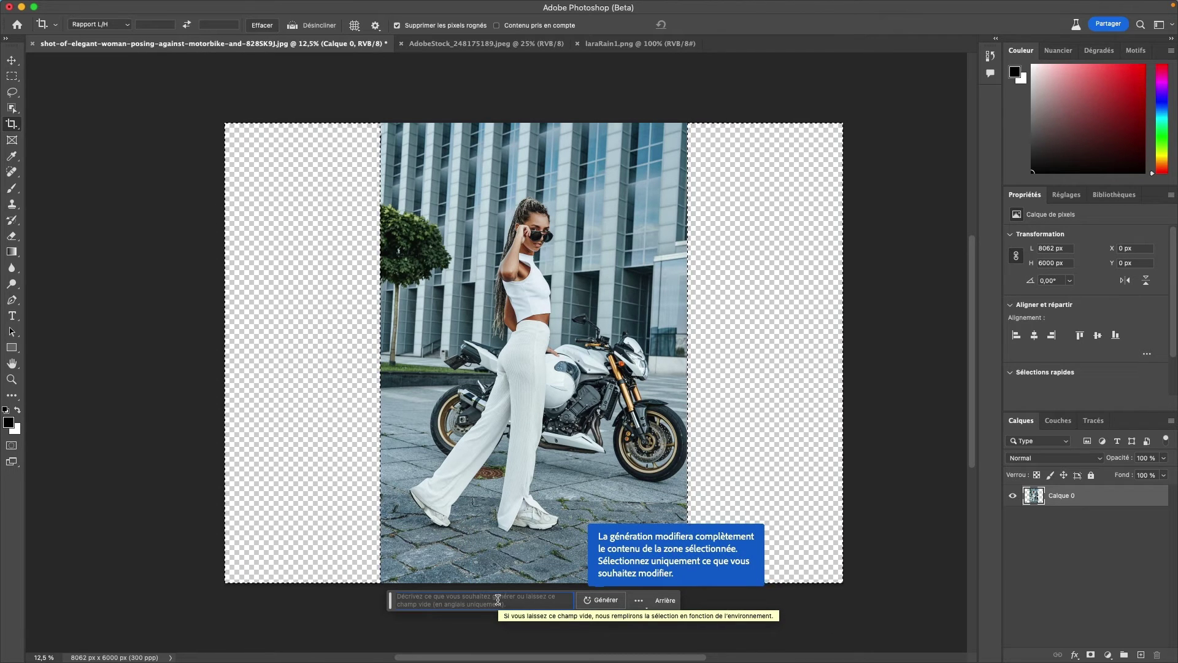
click(498, 599)
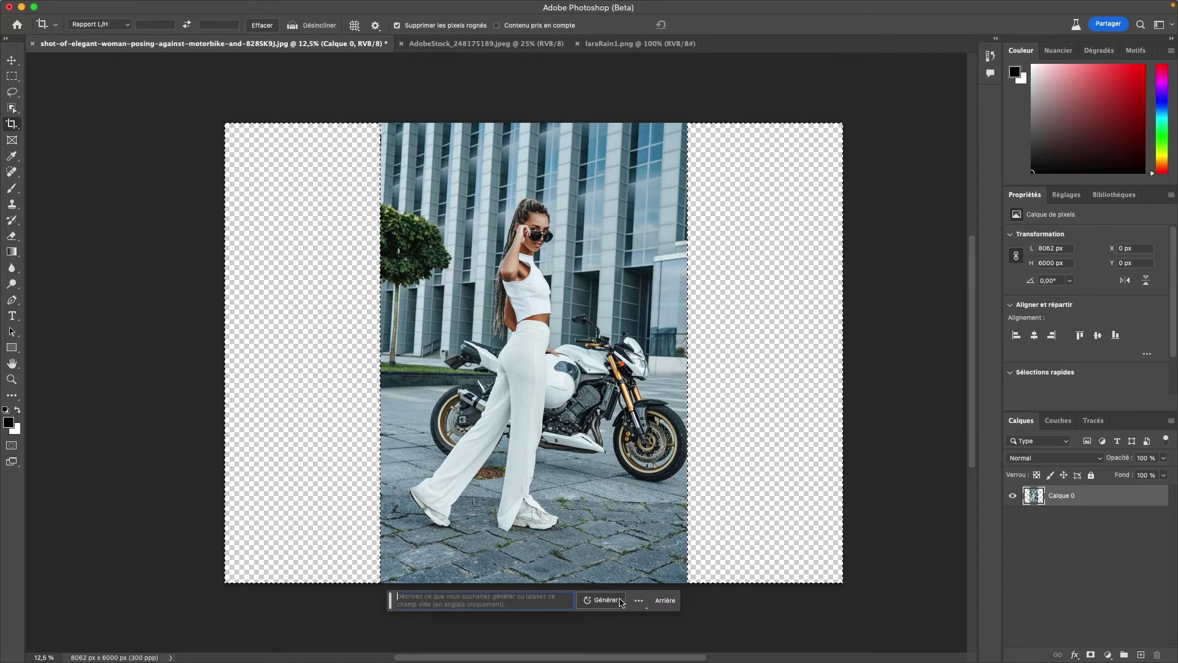
click(612, 599)
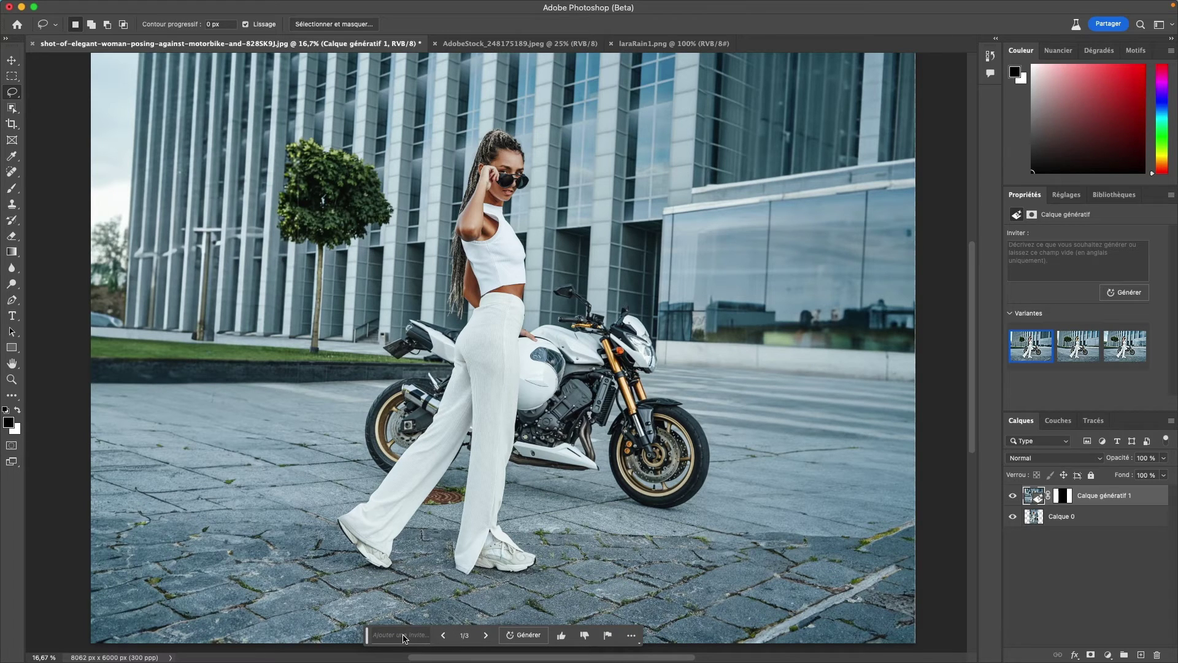
Compare the three generated street-extension variants and keep the first one
click(485, 636)
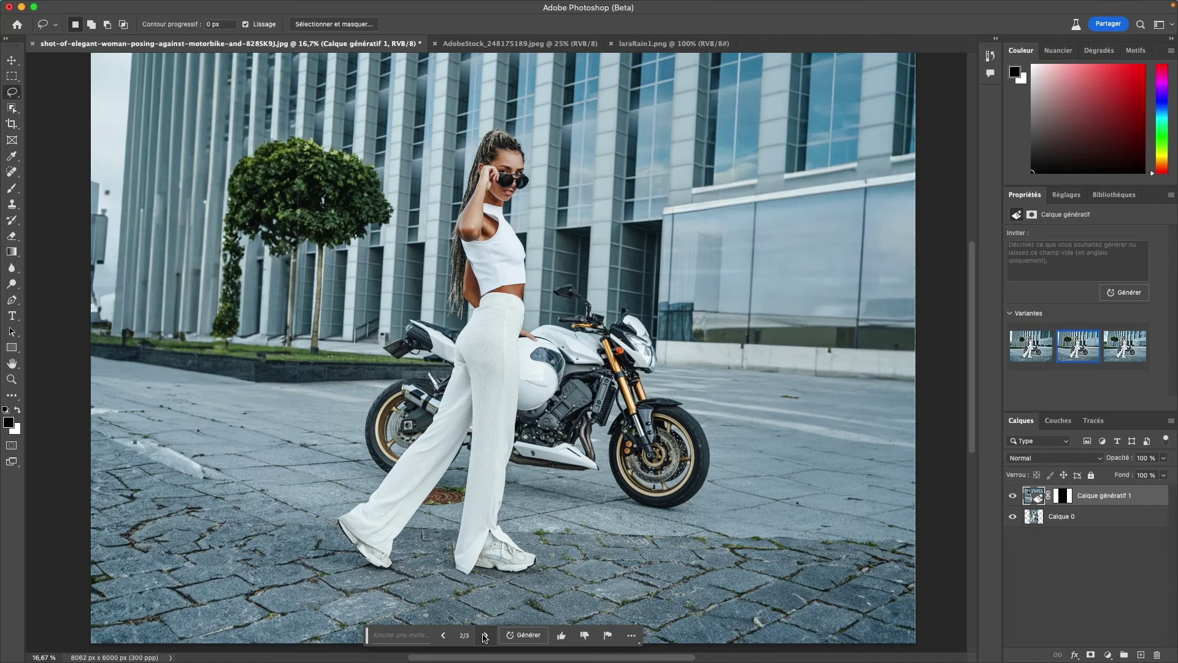
click(1132, 357)
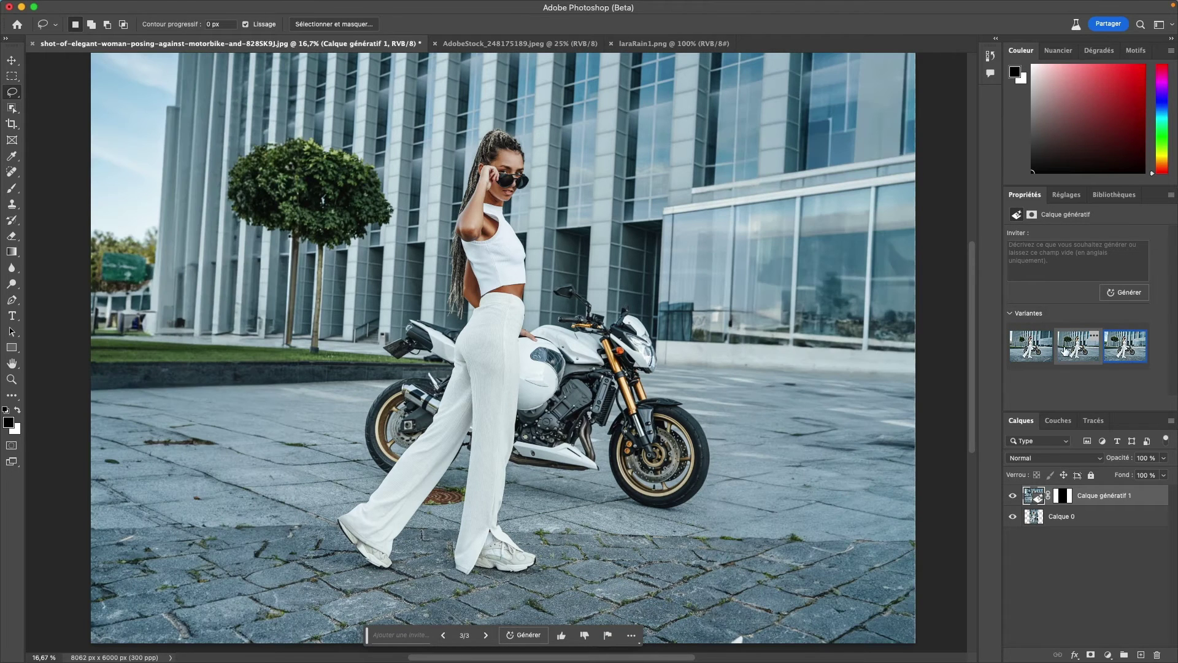
click(1084, 352)
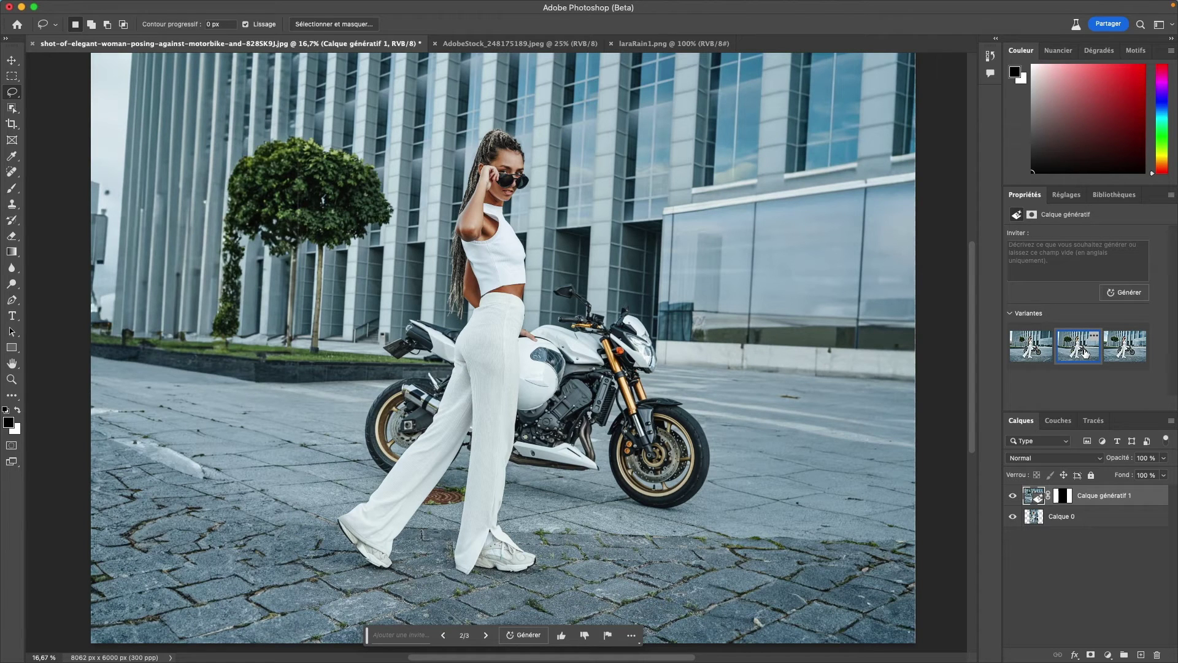
click(1036, 354)
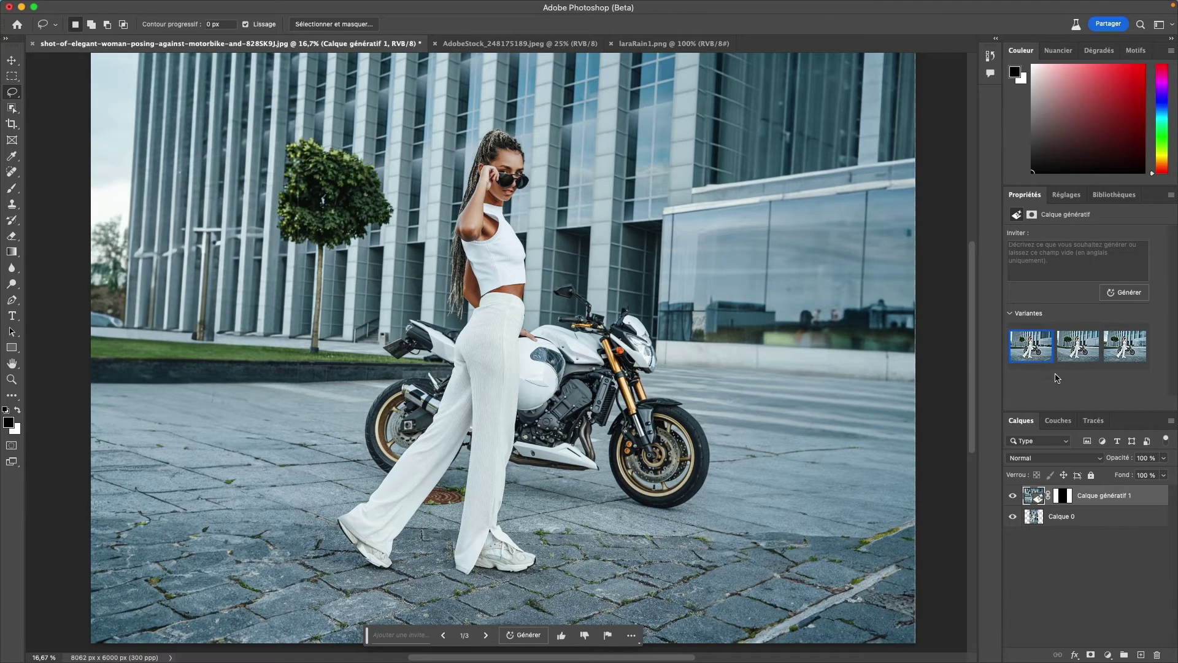
click(1076, 355)
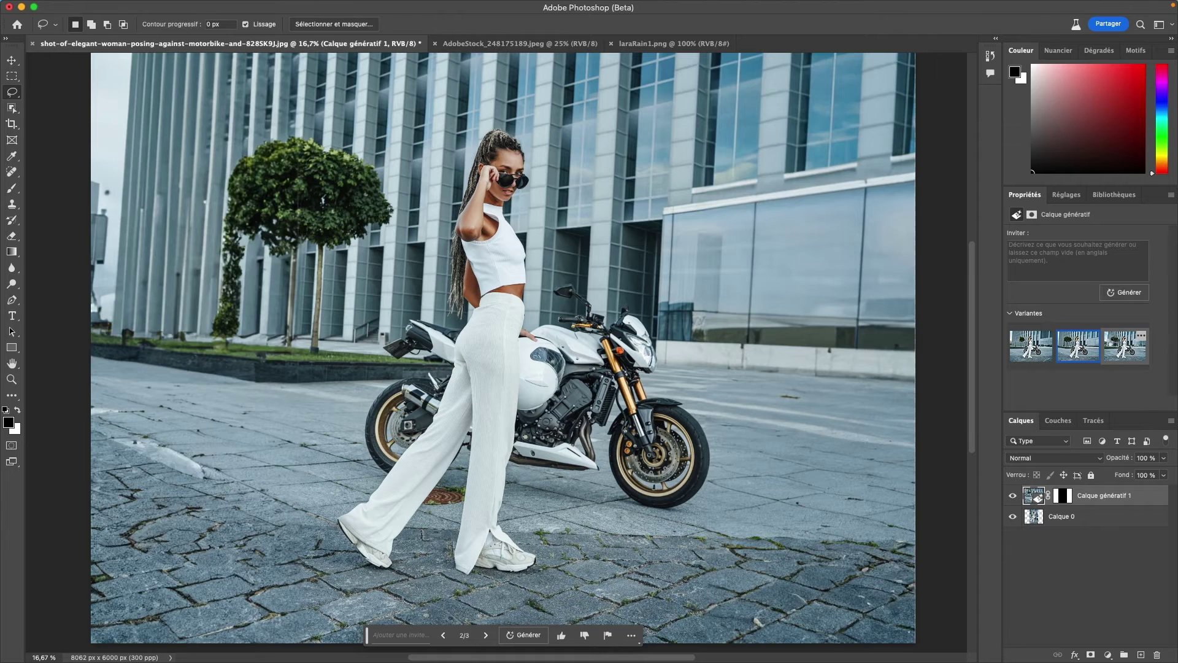
click(1113, 344)
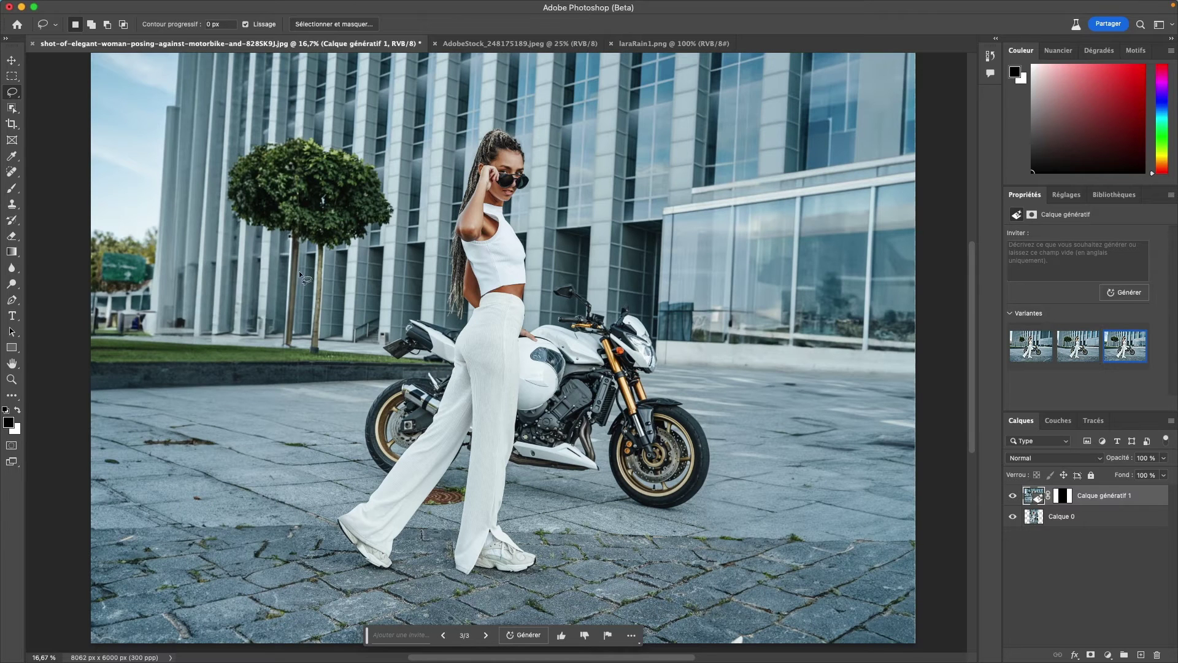
click(1017, 346)
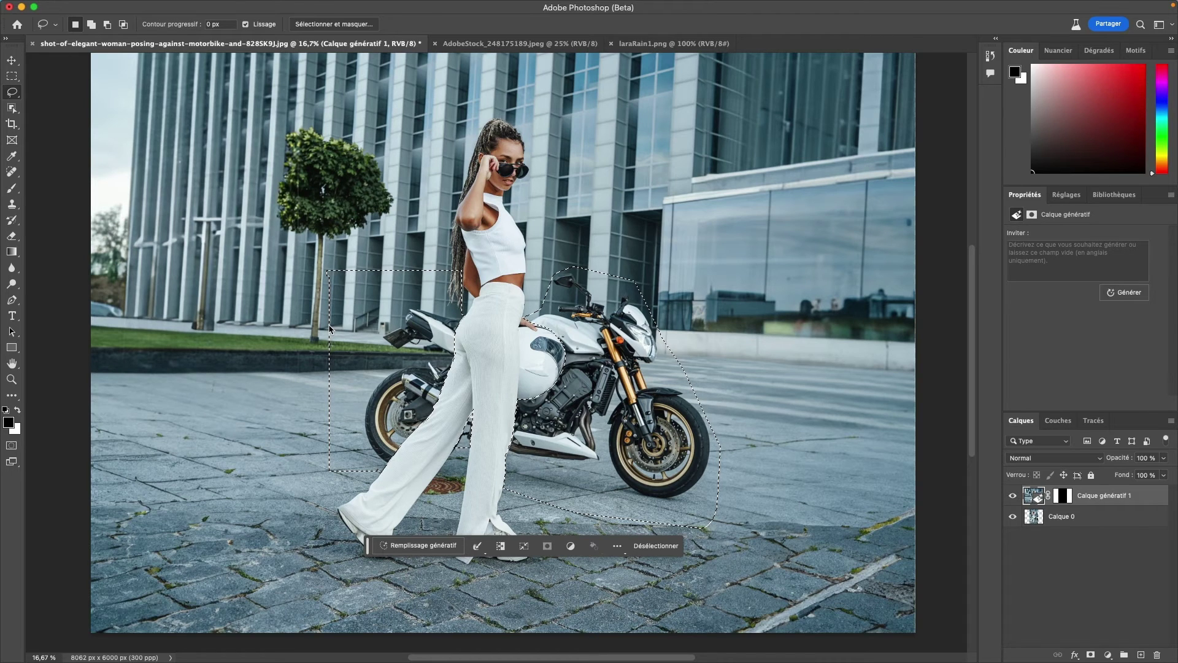
Check the motorbike selection in Quick Mask, then start Generative Fill on it
key(ctrl+d)
key(q)
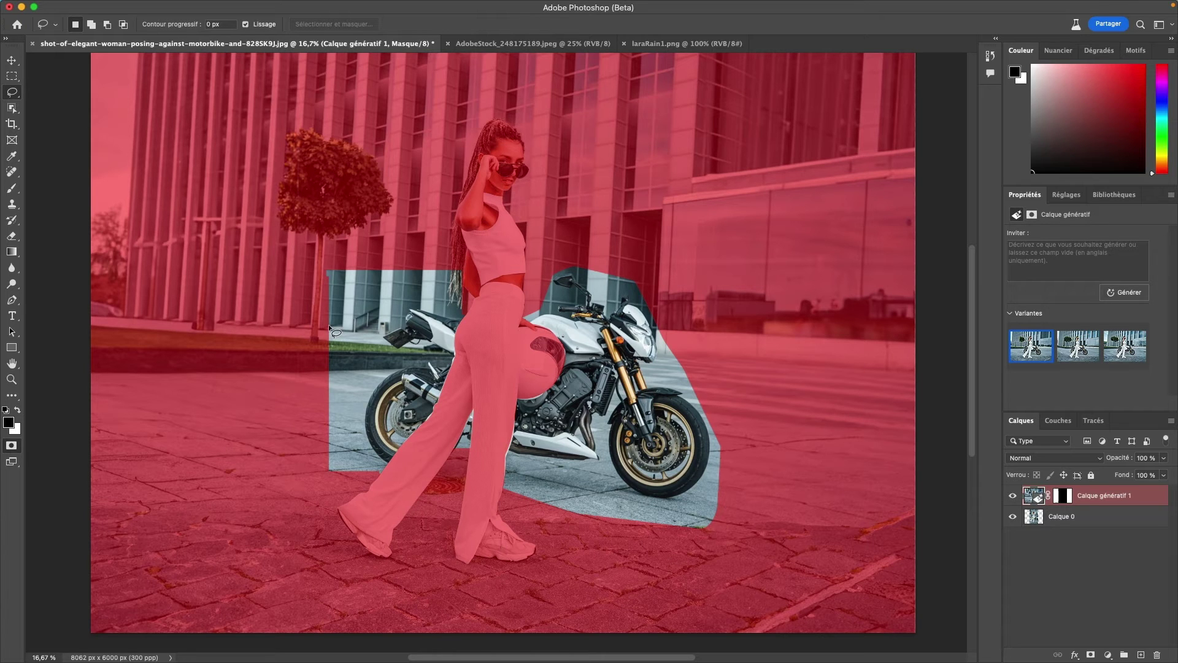
key(q)
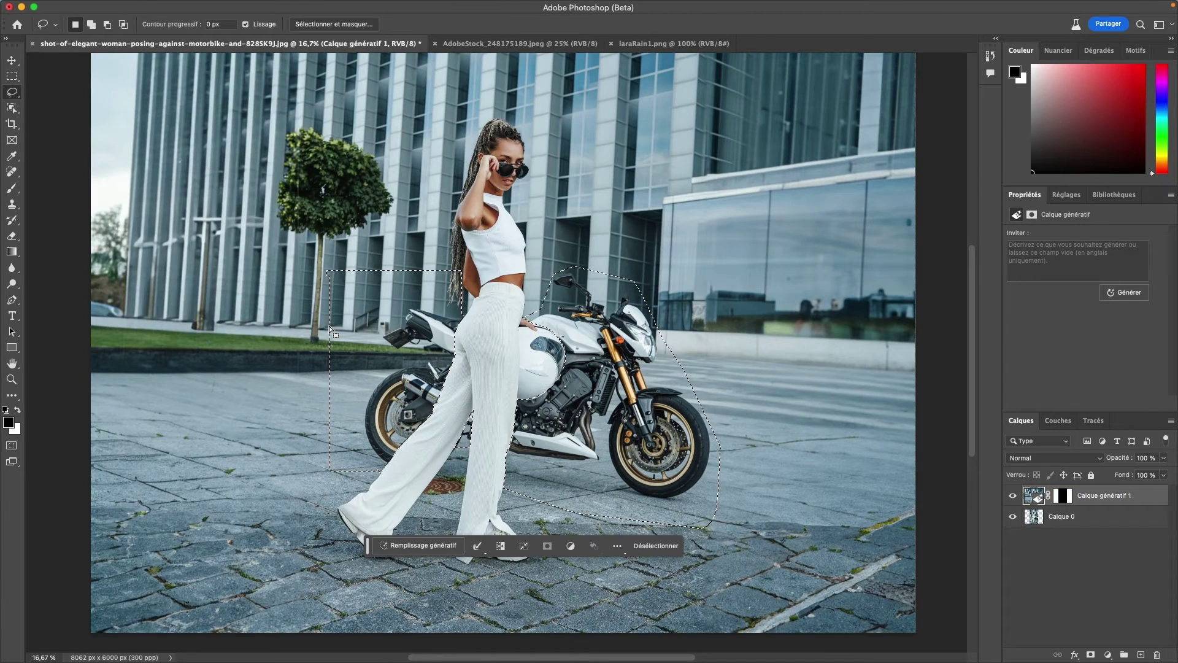
click(419, 545)
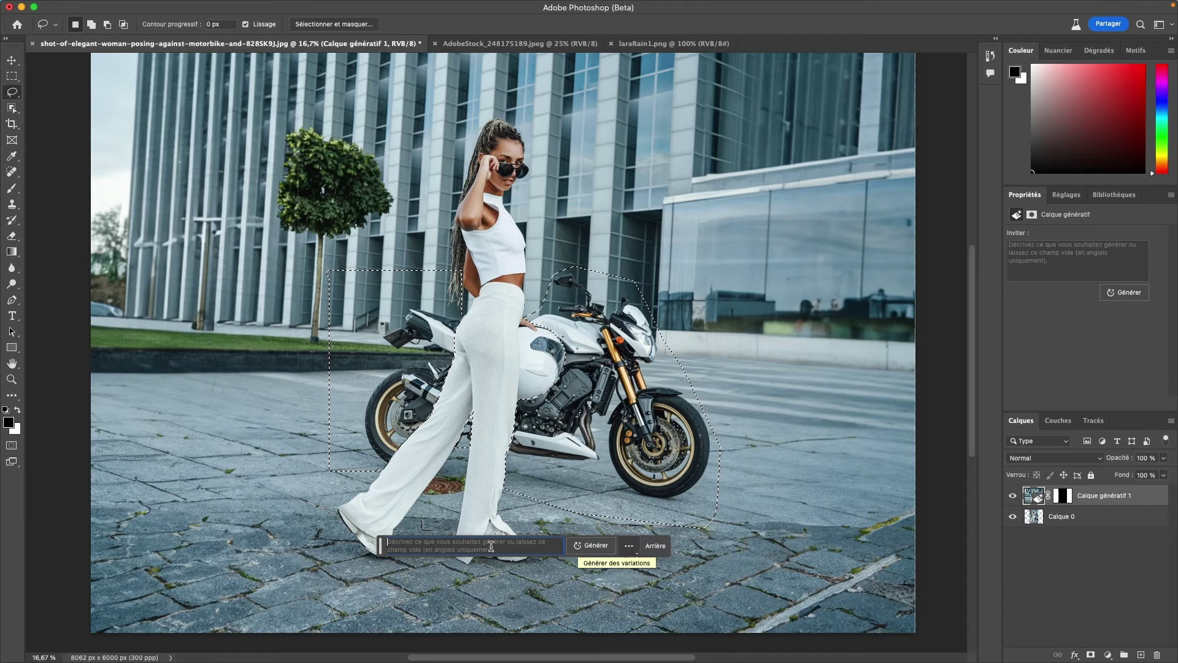
mouse_move(469, 545)
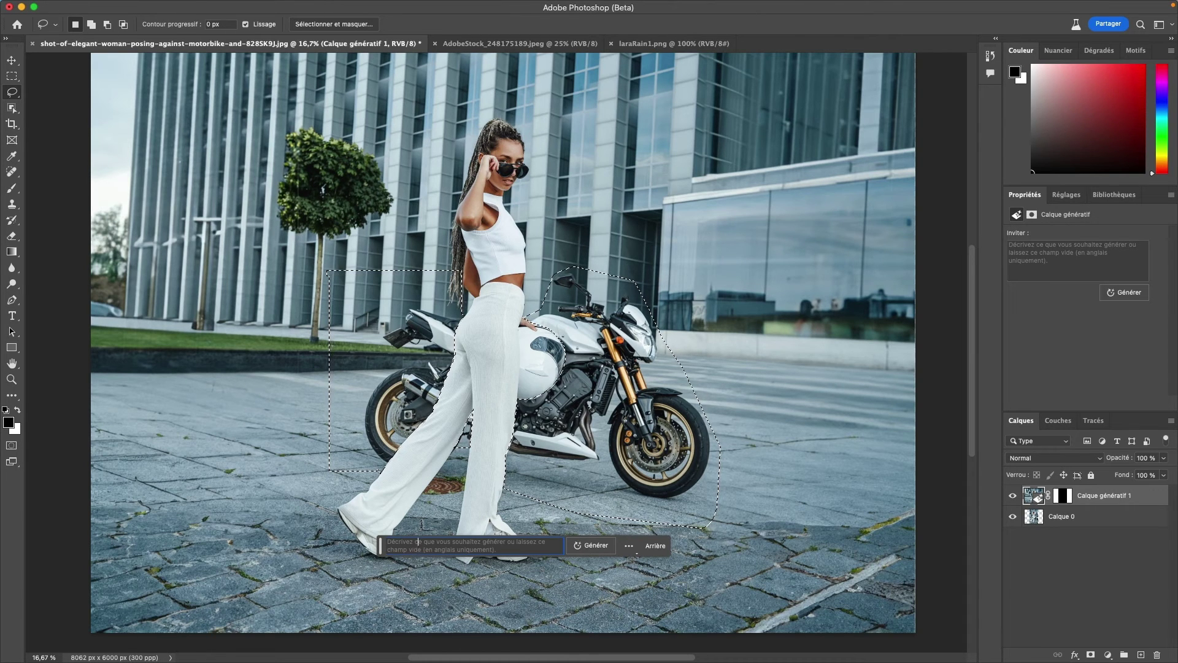
Generate 'A small scooter' to replace the motorbike behind the woman
text(A)
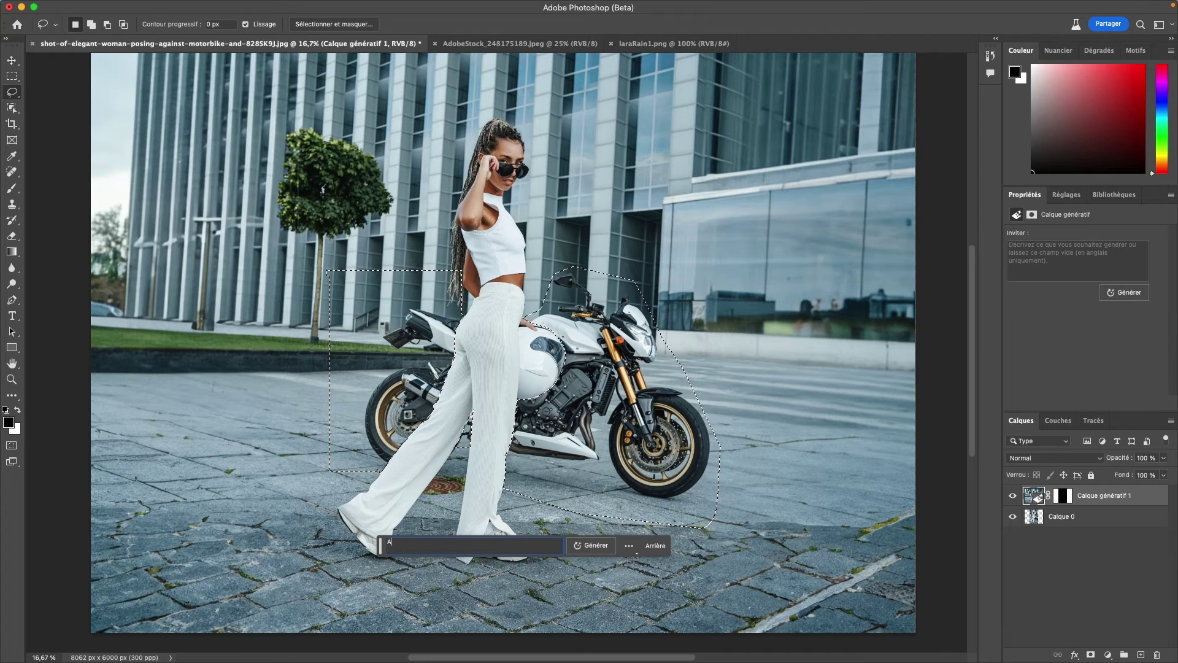
text( small)
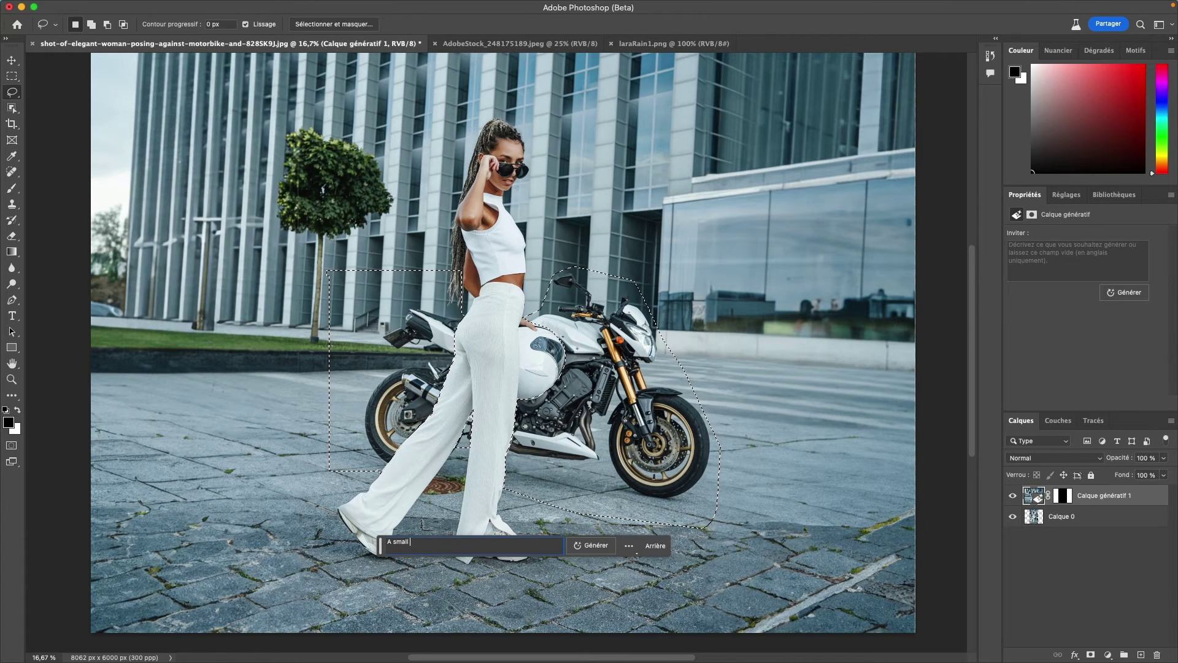
text( scooter)
key(Return)
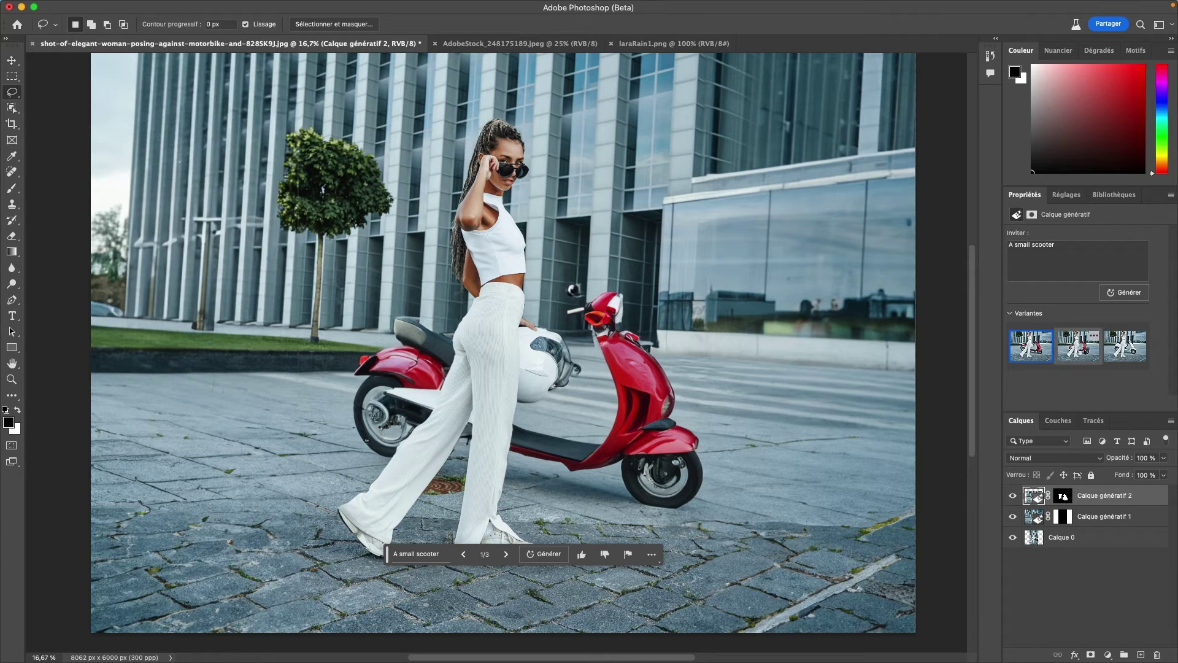
Preview the second and white third scooter variants, then generate more scooter variations
click(1078, 346)
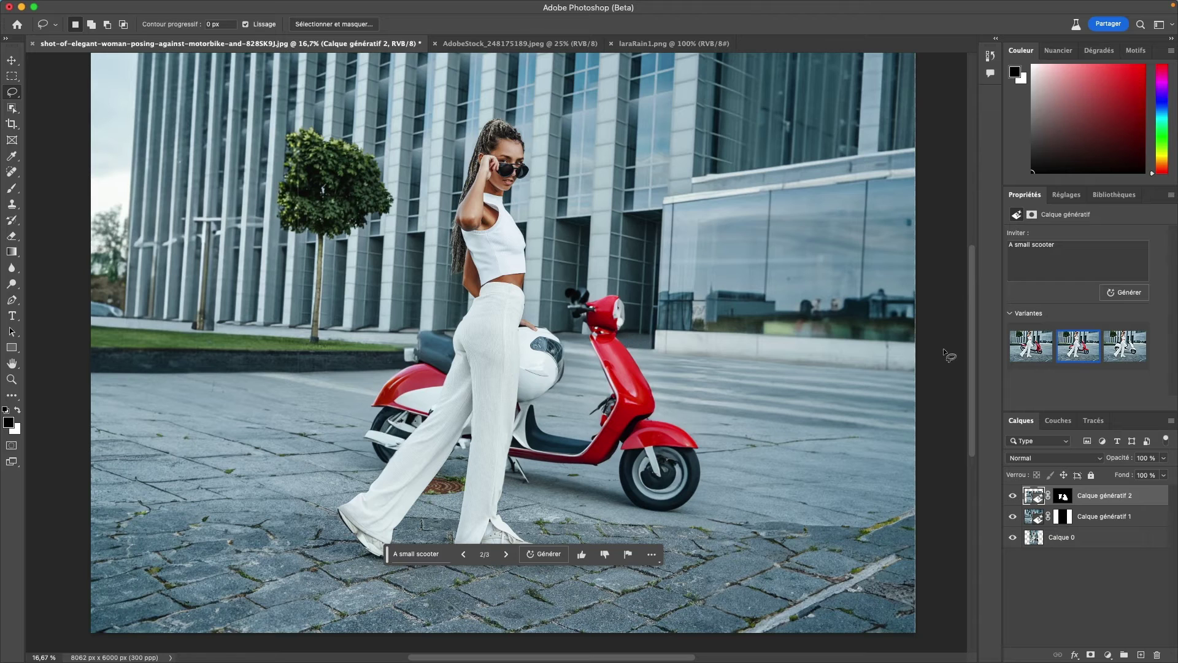
click(1127, 359)
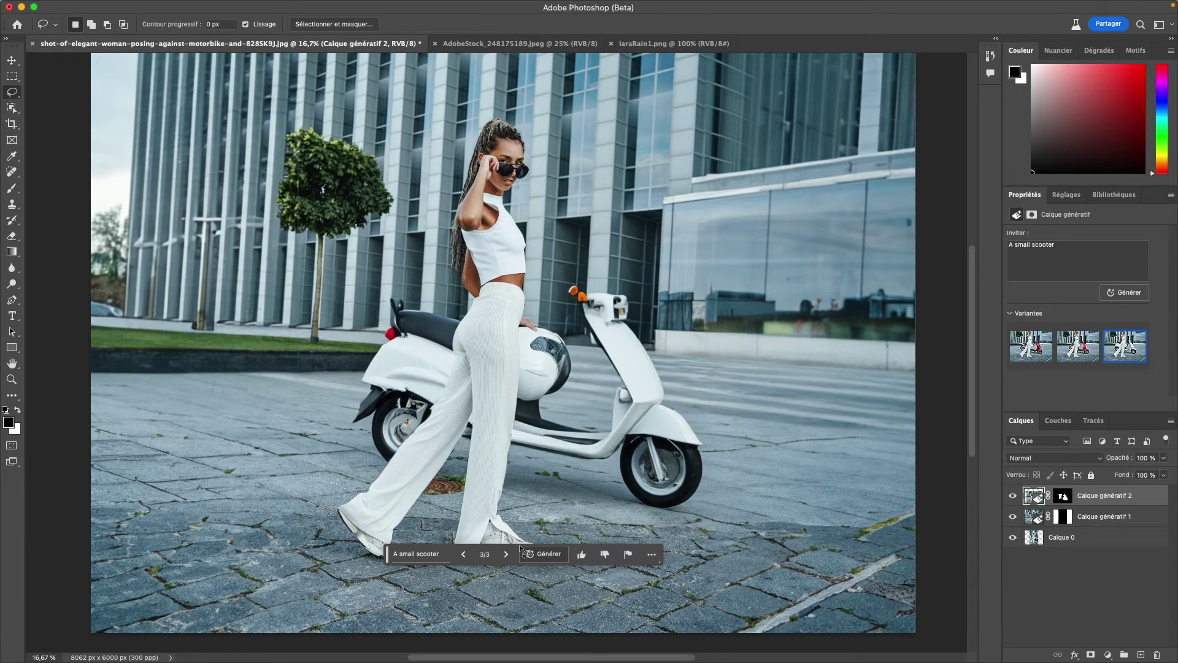
click(555, 552)
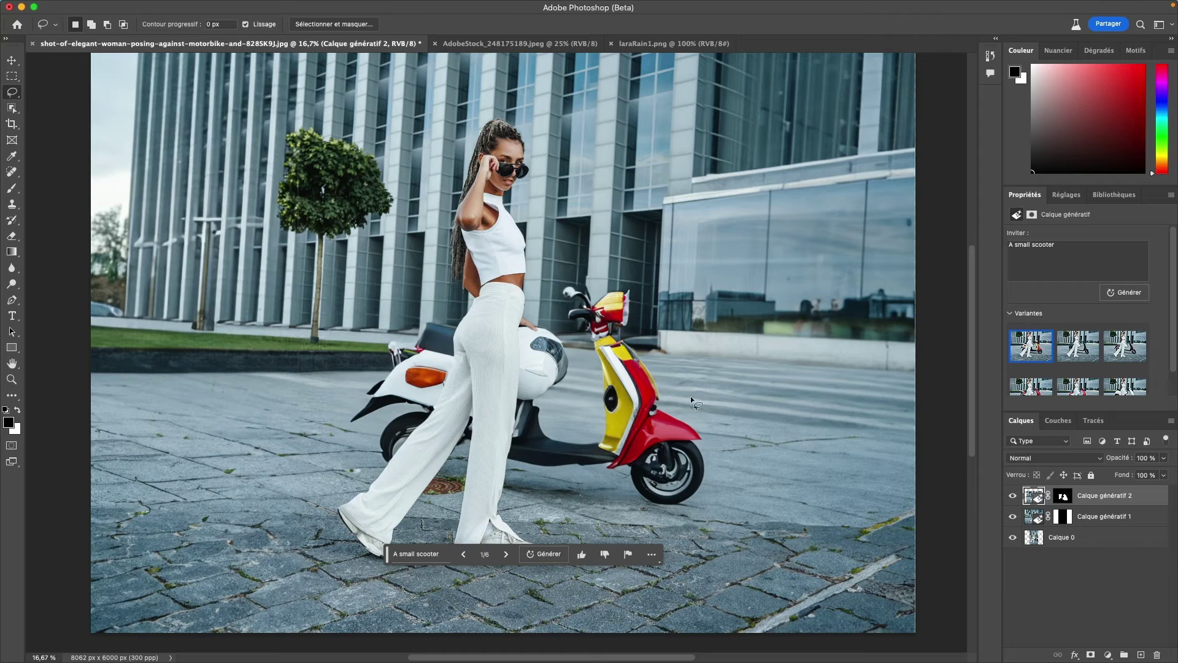
Preview the scooter variants and keep variant 5 of 6, the red scooter with white panels
click(1080, 353)
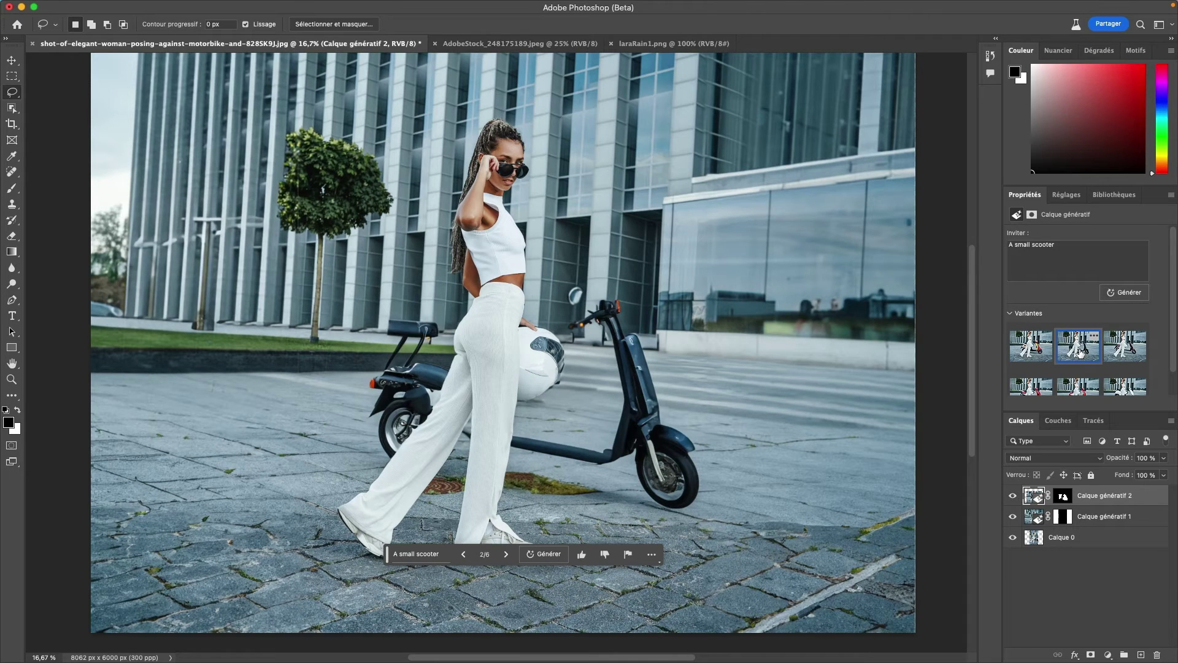
click(1125, 354)
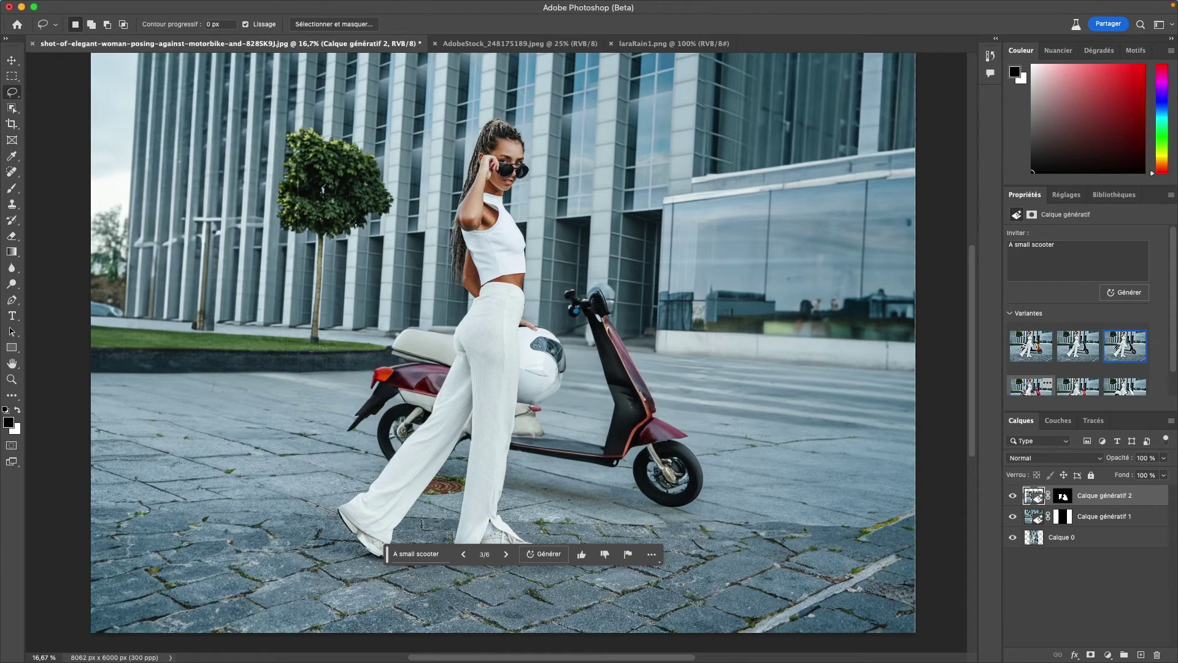
click(1030, 387)
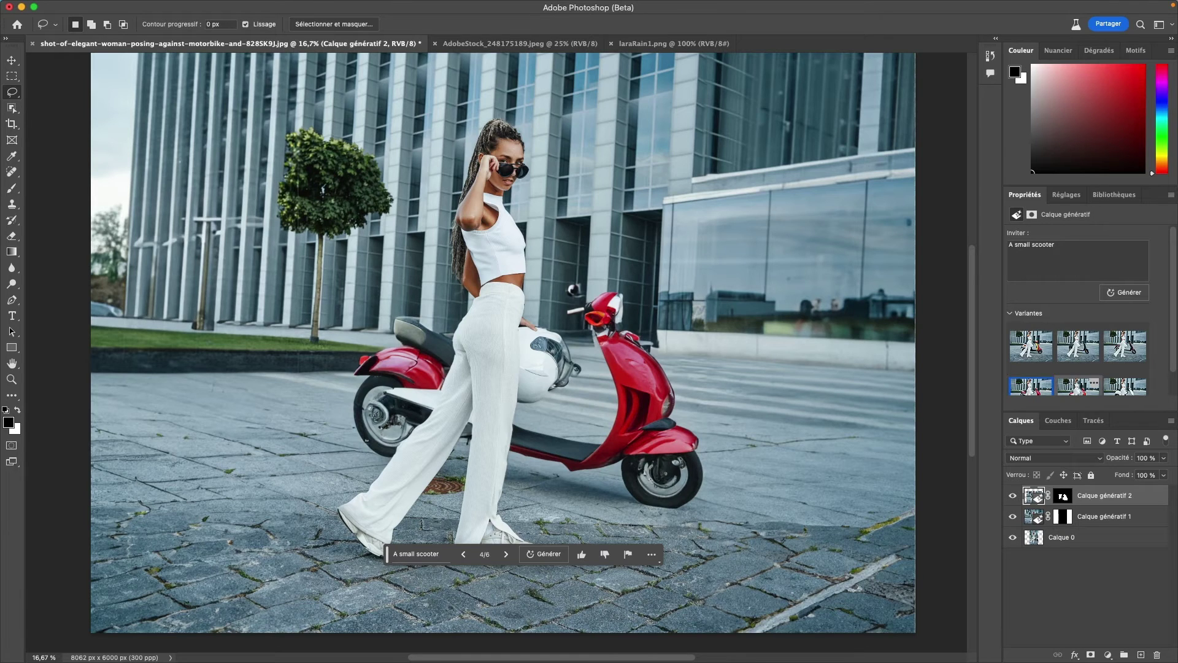
click(1077, 387)
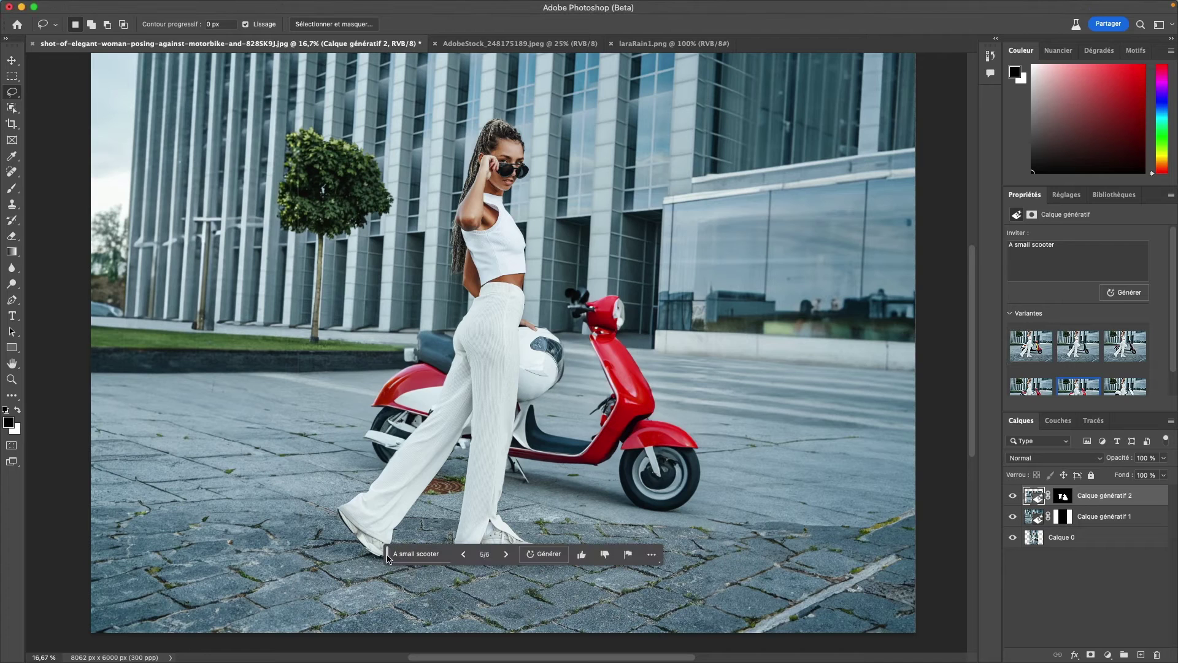
mouse_move(387, 556)
mouse_down()
mouse_move(477, 598)
mouse_move(508, 600)
mouse_up()
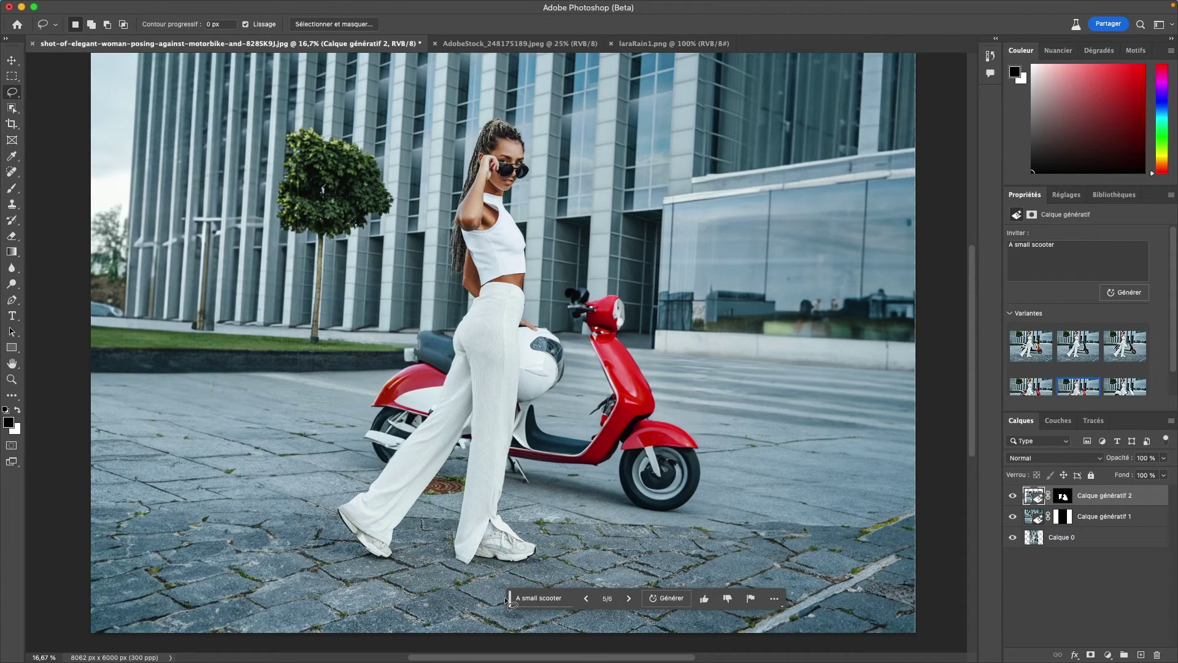
Marquee both feet and generate 'Christmas slippers' over the sneakers
key(m)
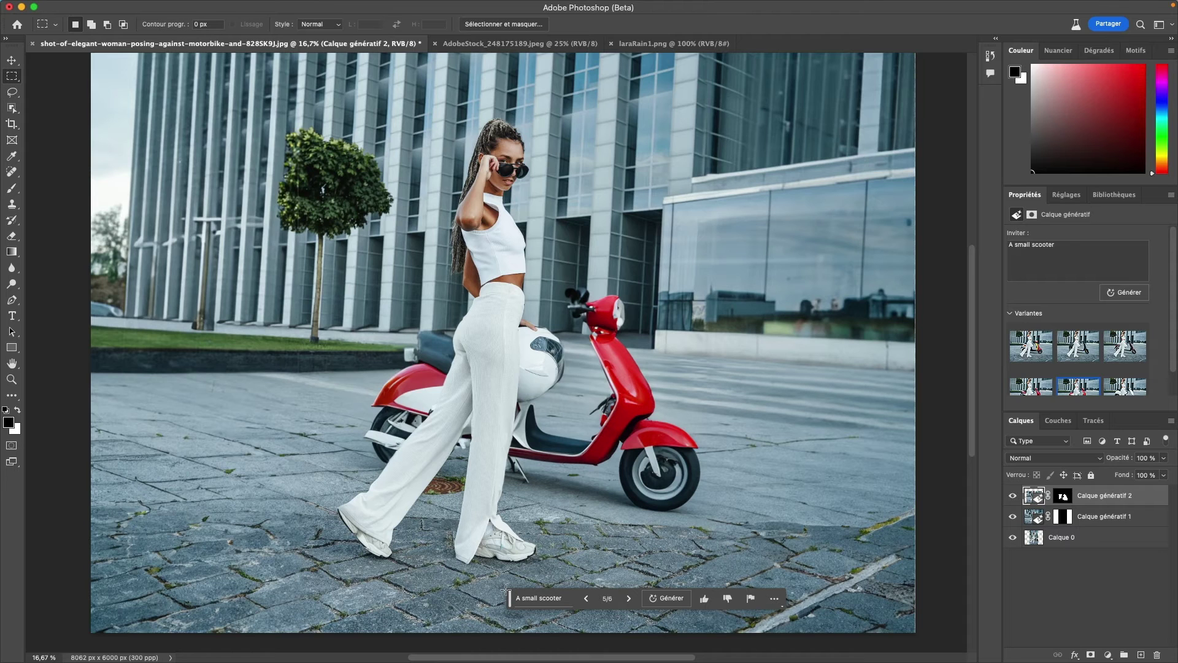
drag(320, 491, 406, 577)
drag(433, 500, 556, 577)
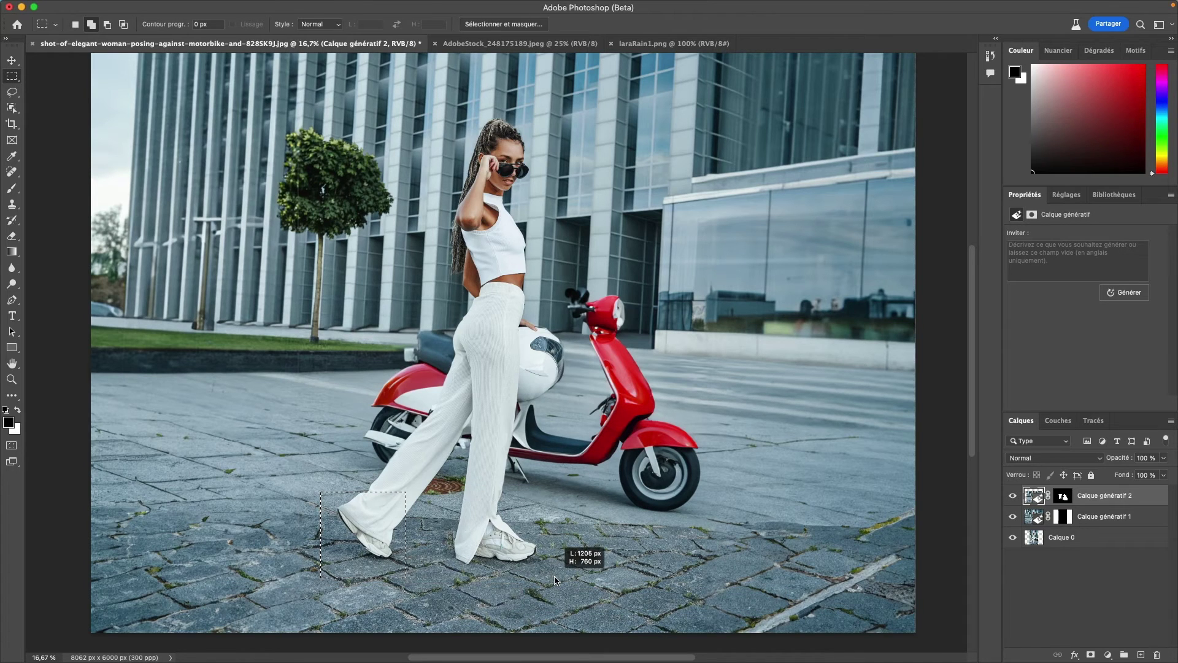
click(344, 595)
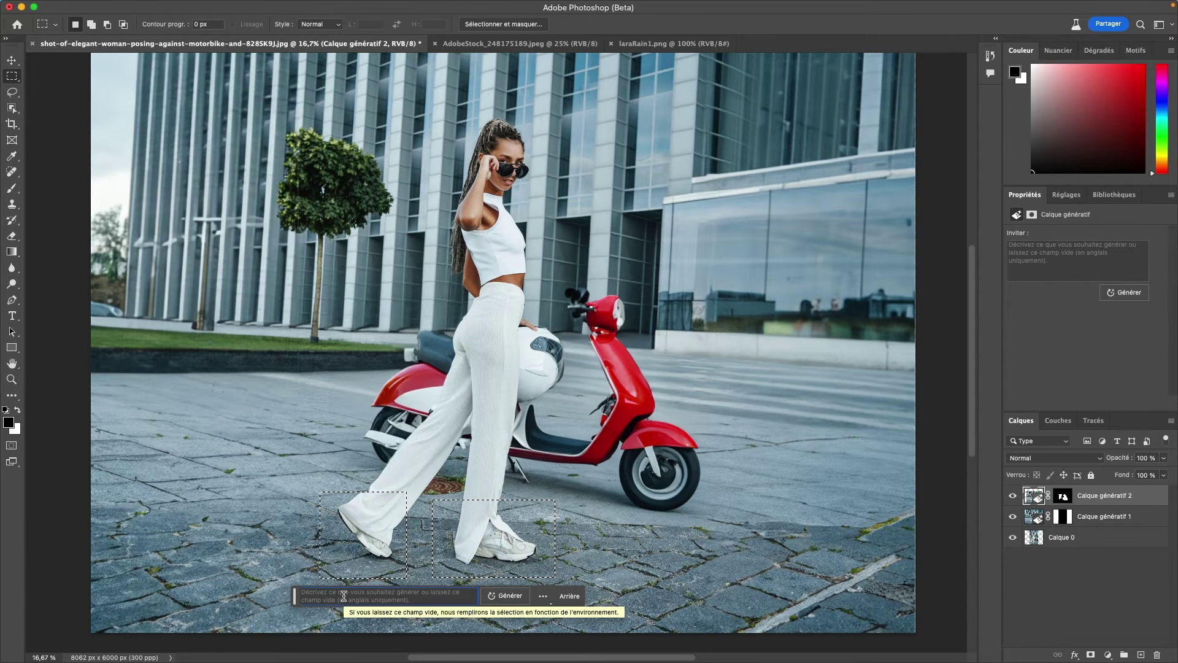
text(Christm)
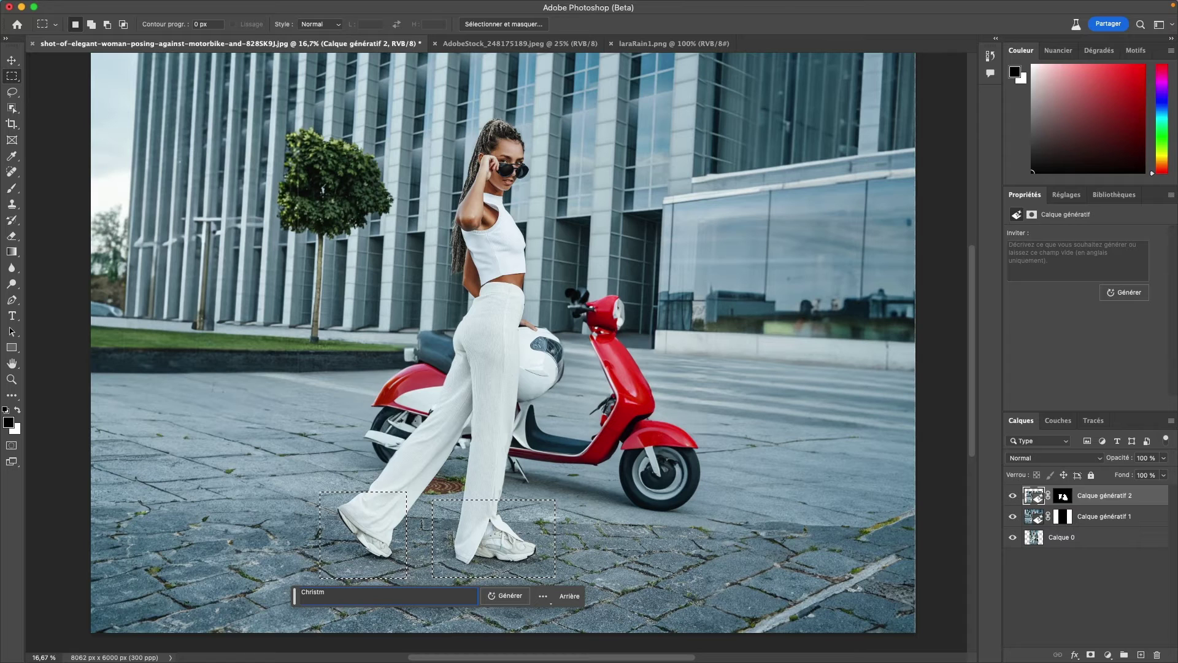
text(as slippers)
key(Return)
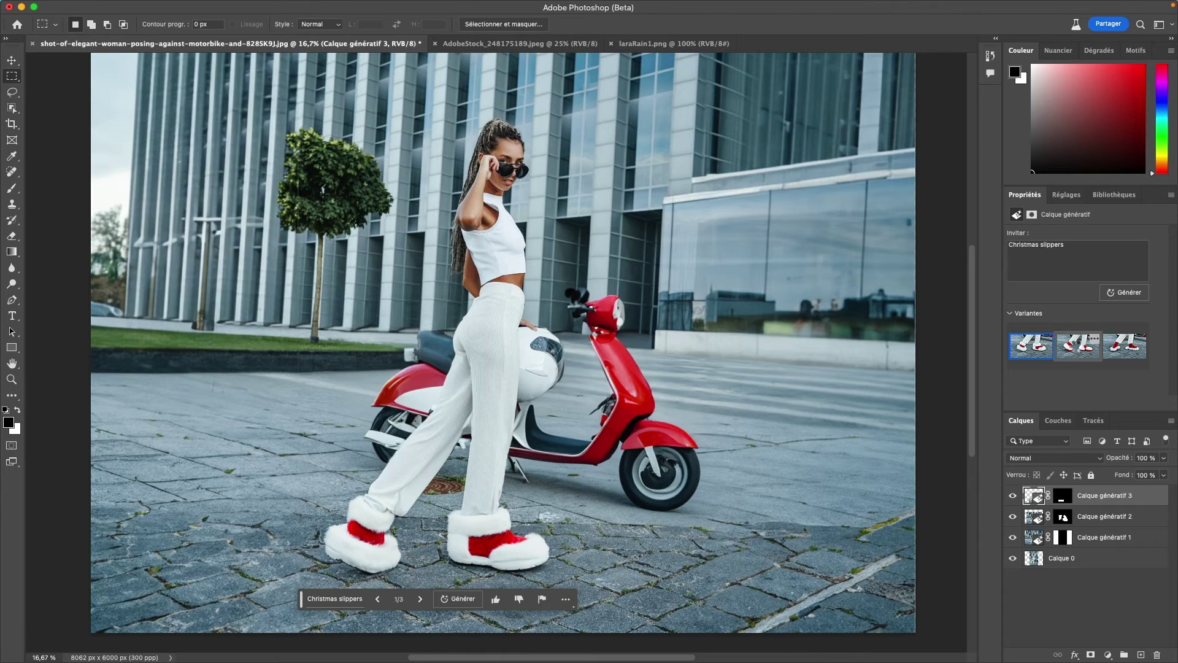
click(1077, 347)
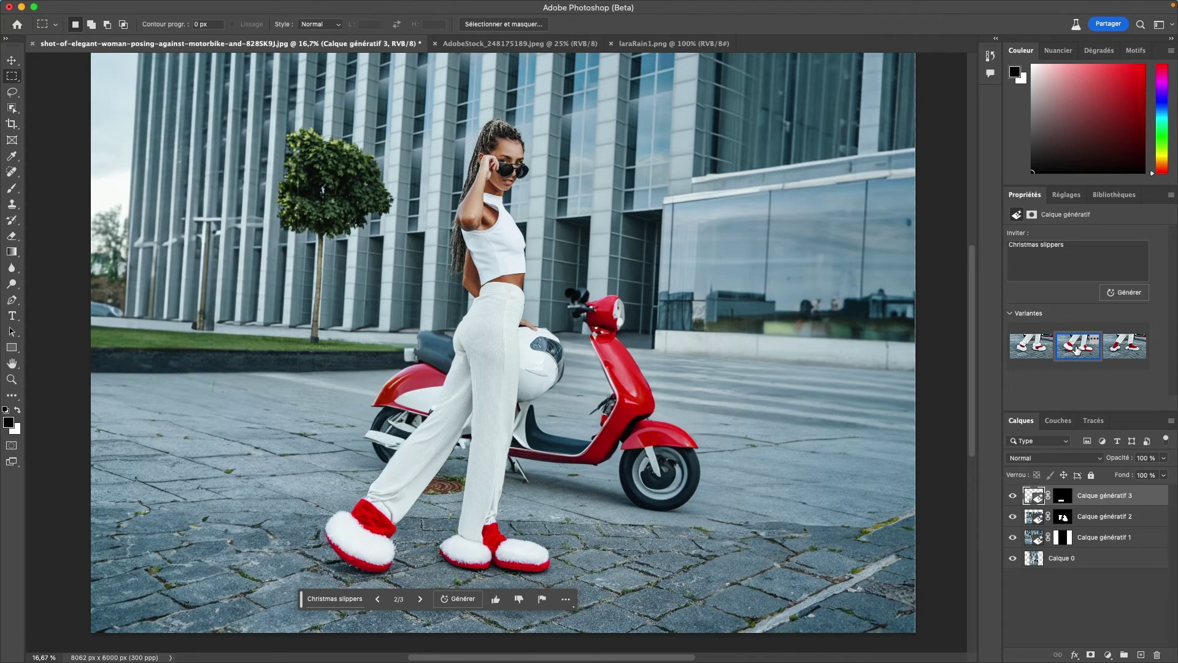
click(1127, 354)
click(1031, 349)
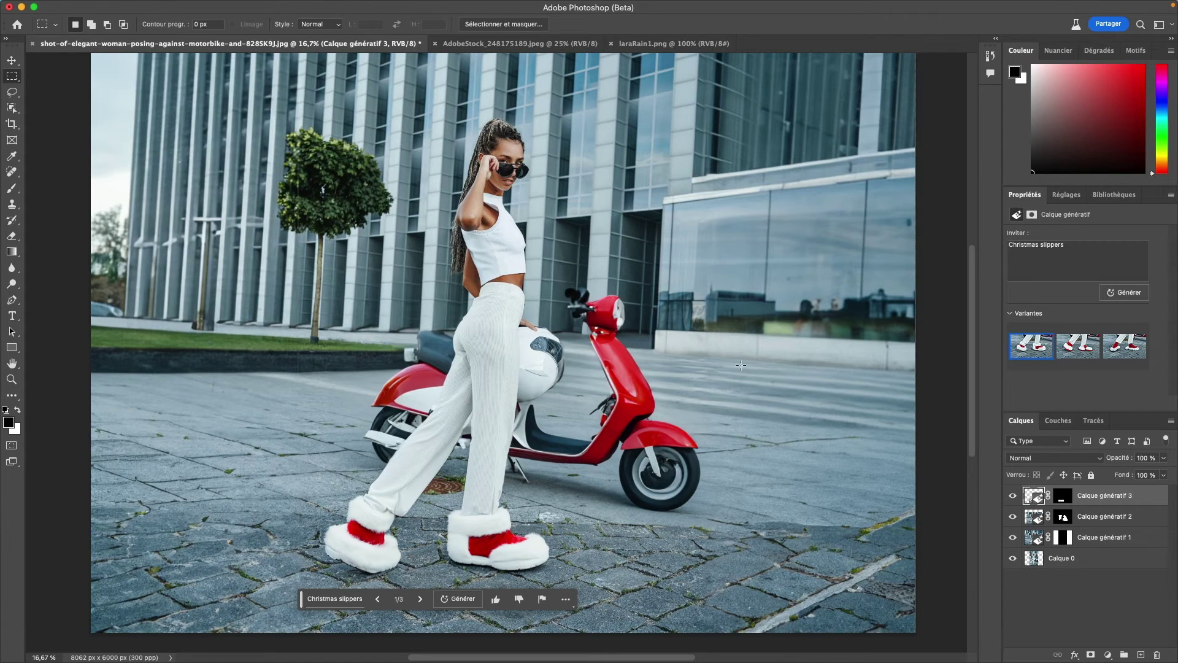
key(l)
Lasso the right-hand glass building and generate 'a tunnel' in its place
drag(918, 382, 687, 351)
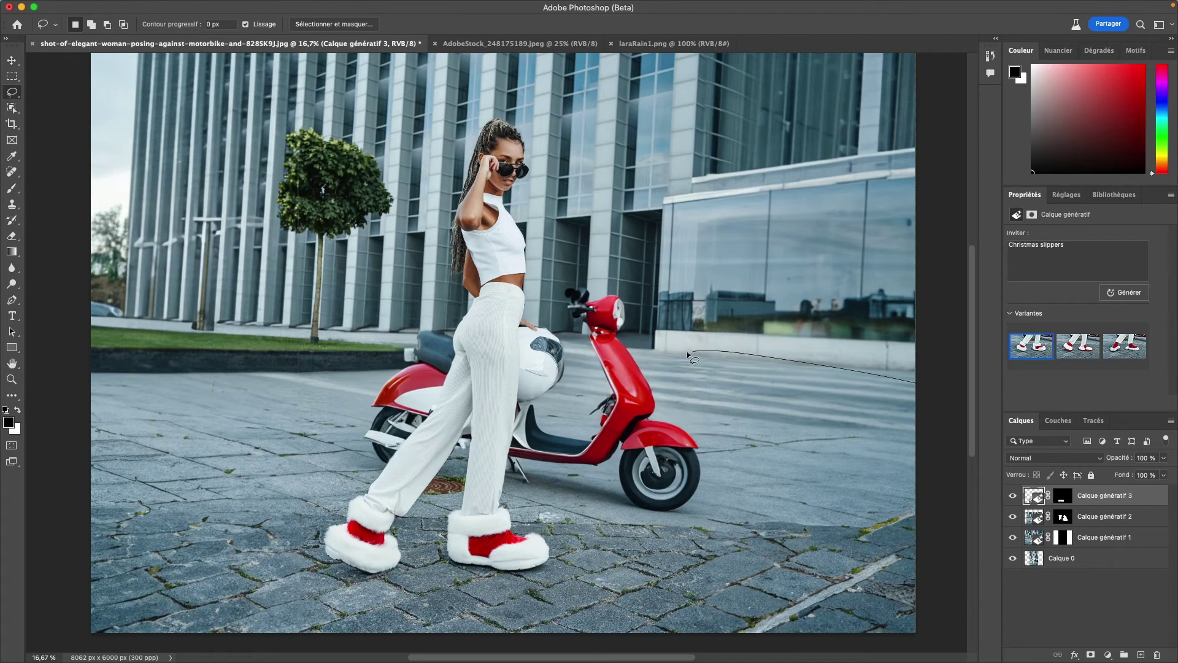
drag(658, 286, 926, 389)
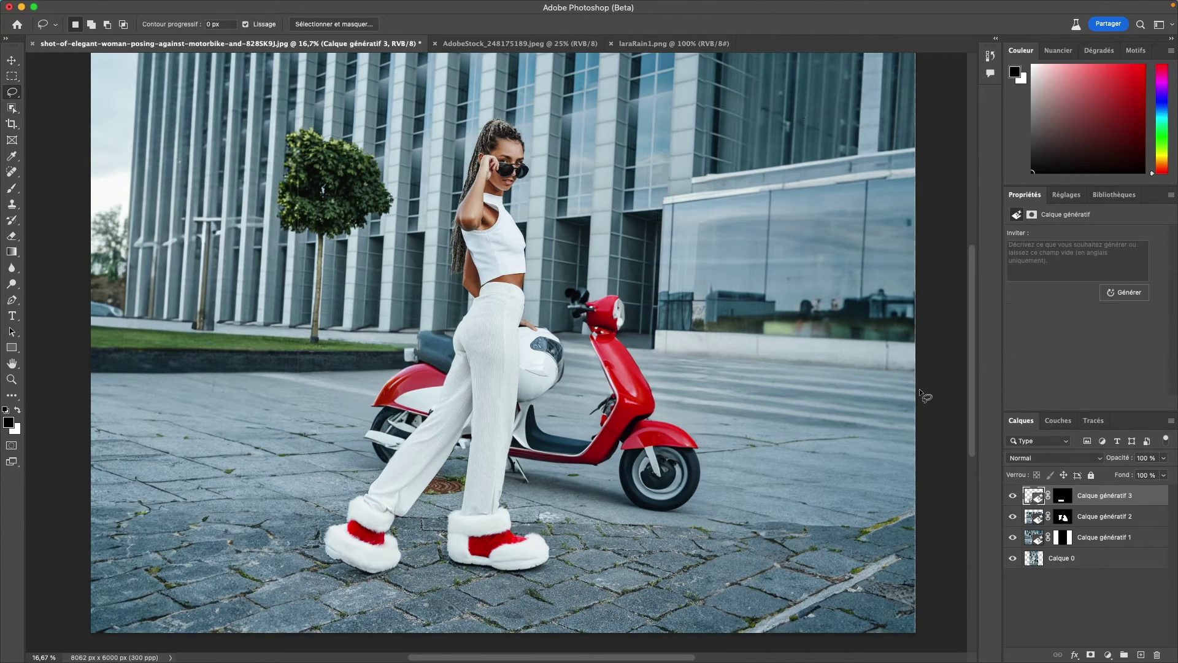
drag(666, 348, 862, 393)
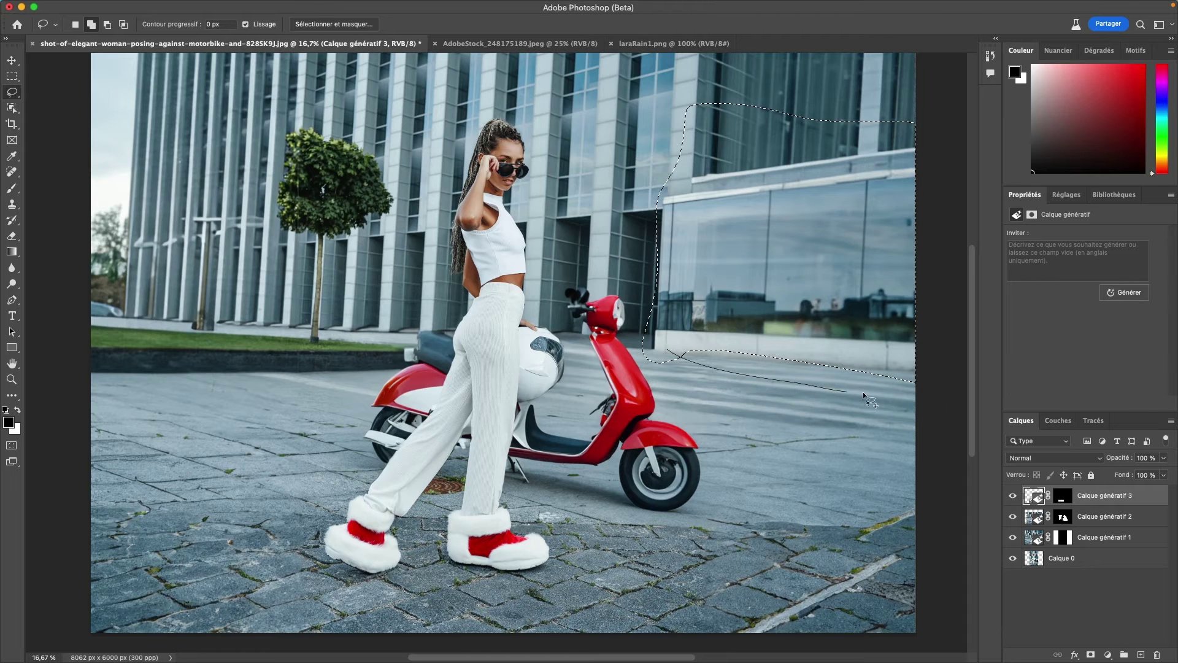
drag(874, 314, 668, 353)
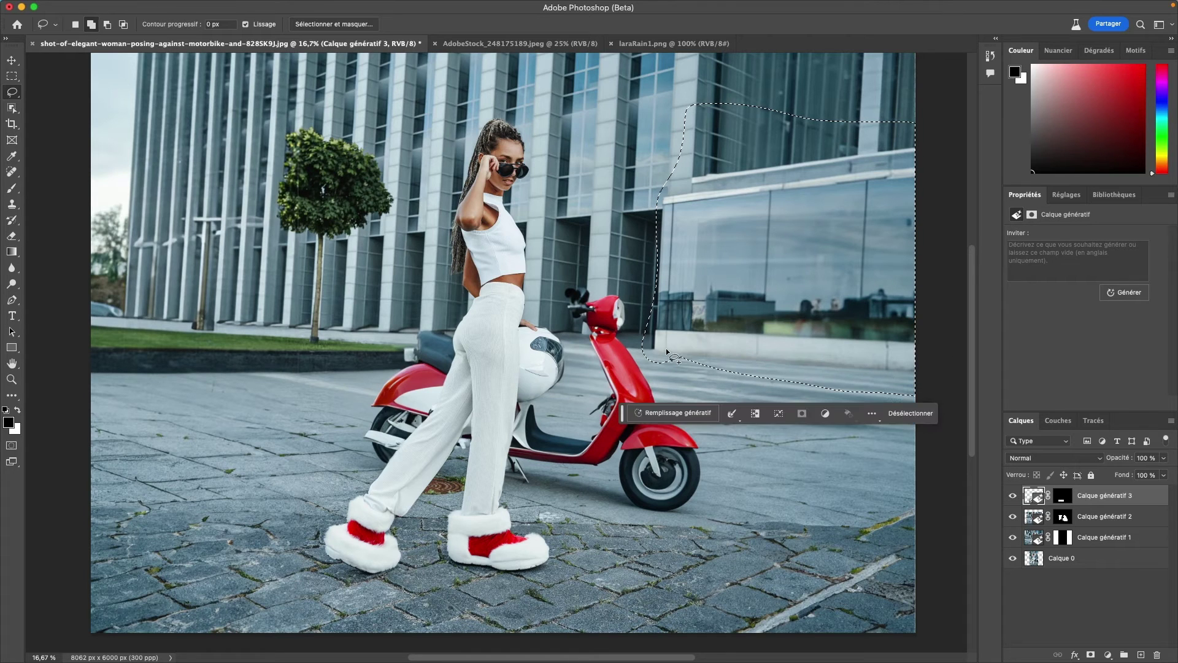
click(658, 416)
text(a tunnel)
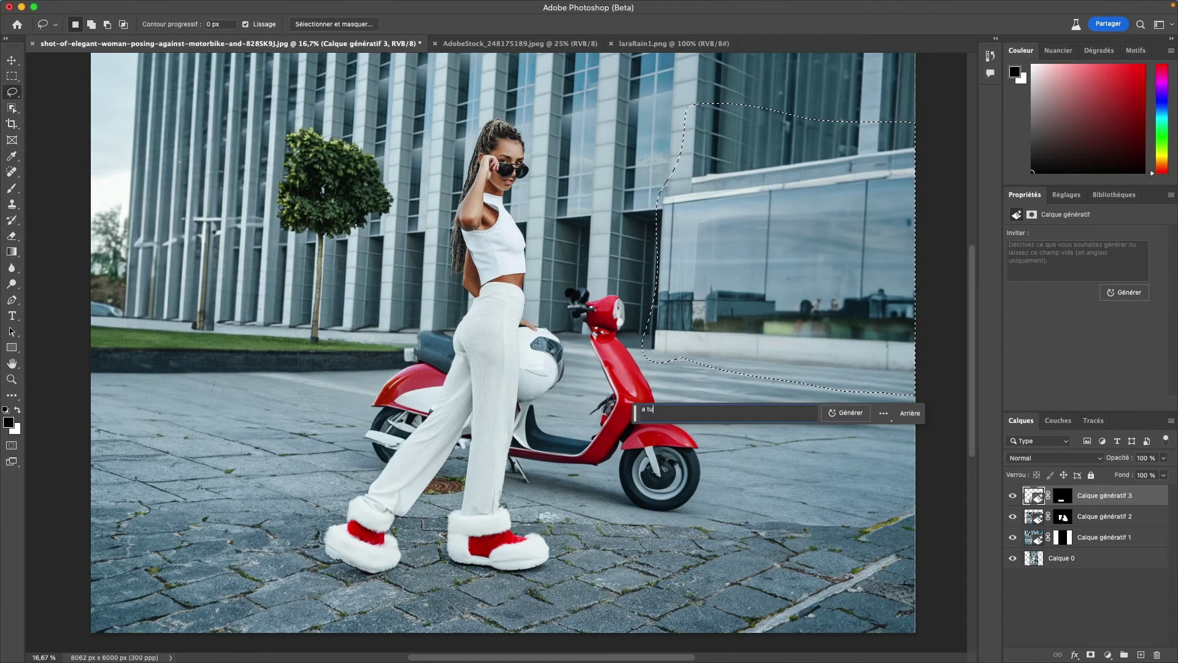
click(846, 412)
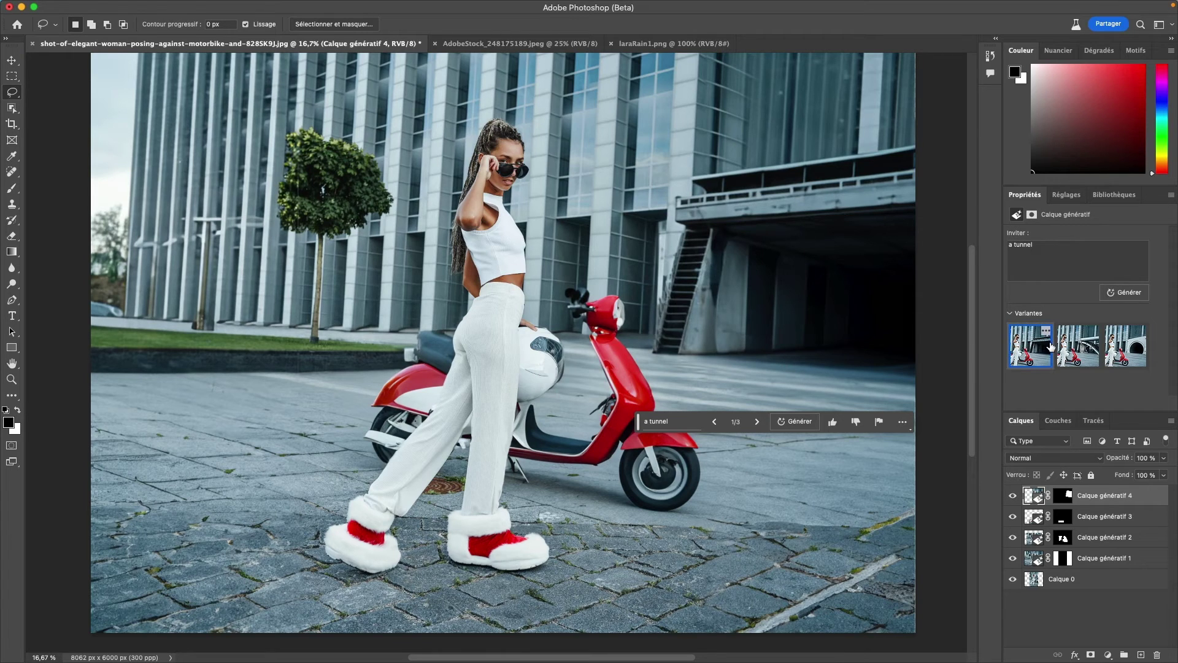
click(1081, 358)
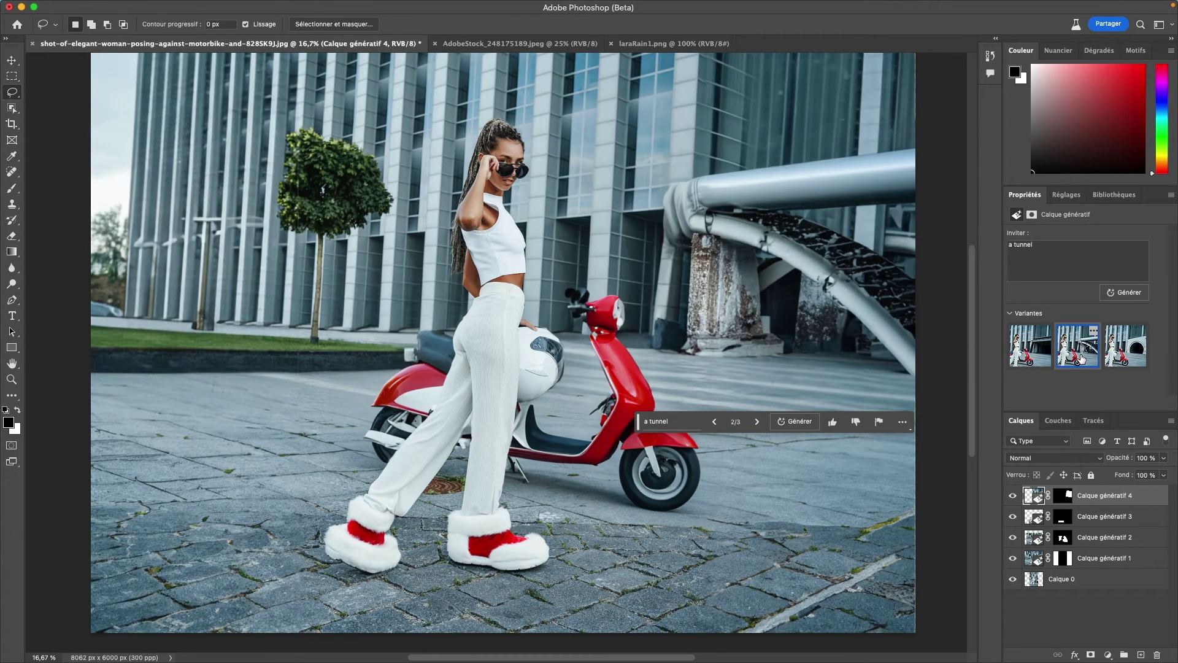
click(1131, 357)
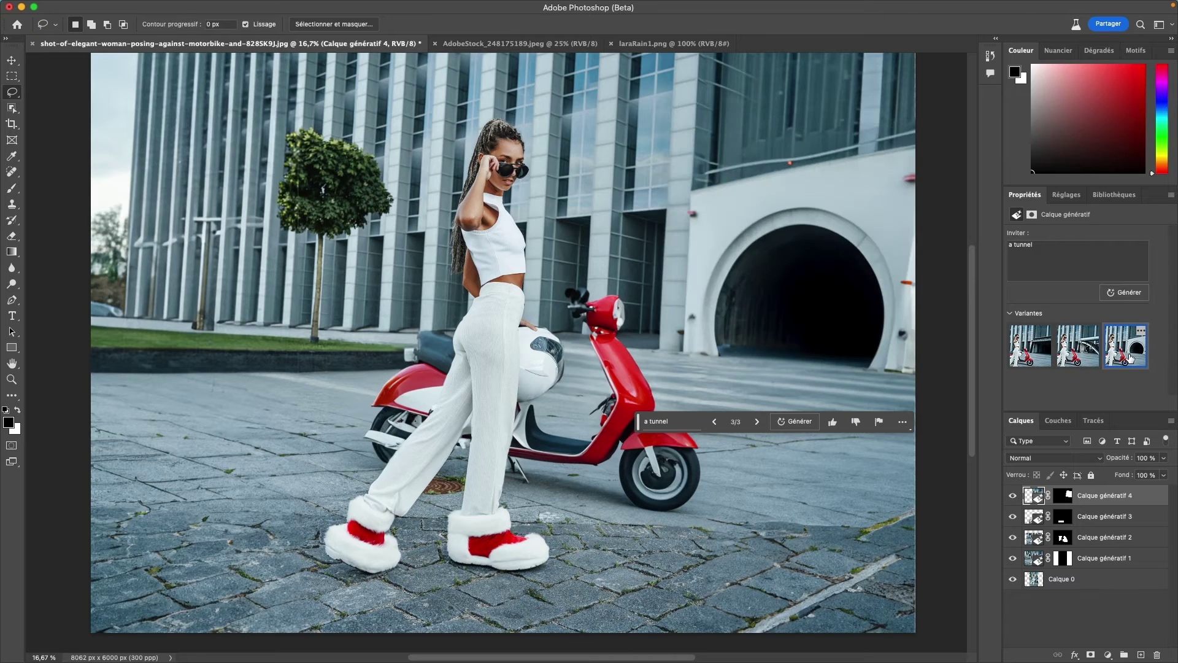
click(1039, 356)
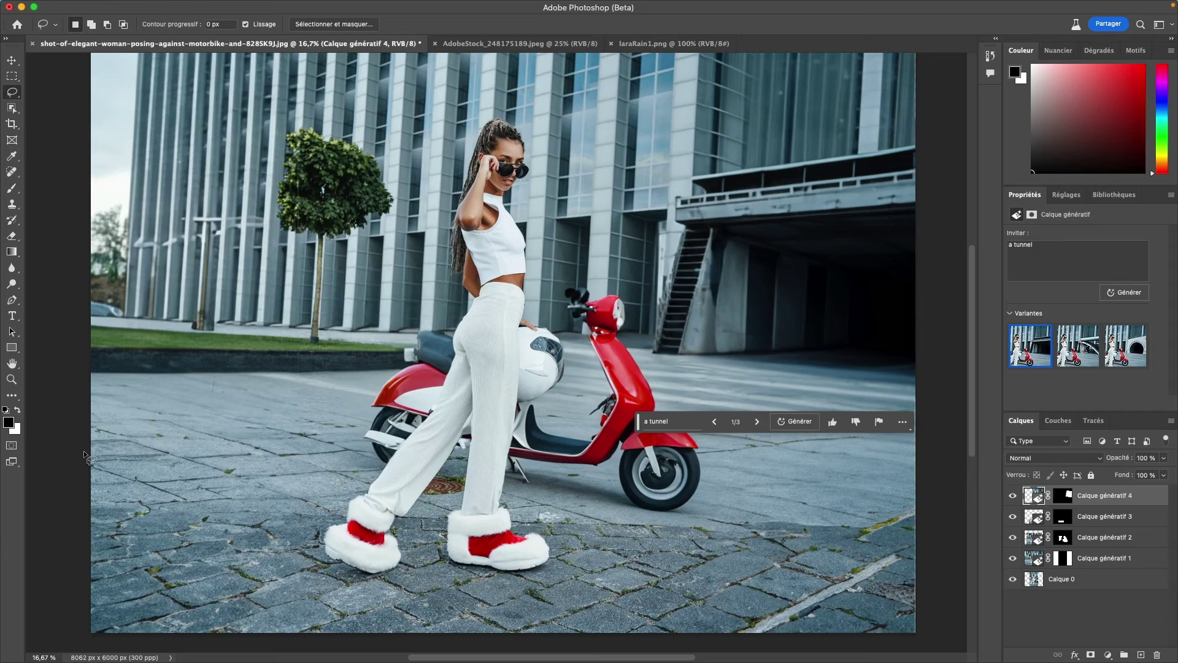
Lasso the lower paving around the feet and scooter and generate 'puddles of waters'
drag(84, 451, 273, 489)
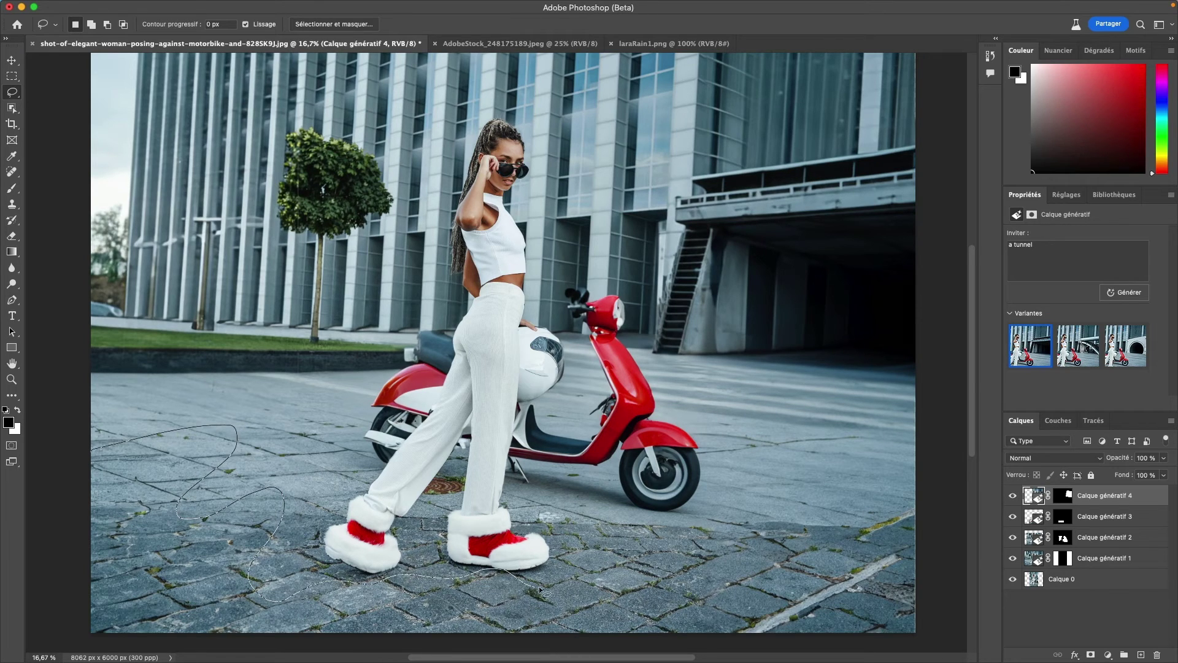
drag(539, 590, 727, 517)
mouse_move(763, 452)
mouse_down()
mouse_move(933, 453)
mouse_move(961, 567)
mouse_move(957, 659)
mouse_move(207, 661)
mouse_move(57, 649)
mouse_move(65, 455)
mouse_up()
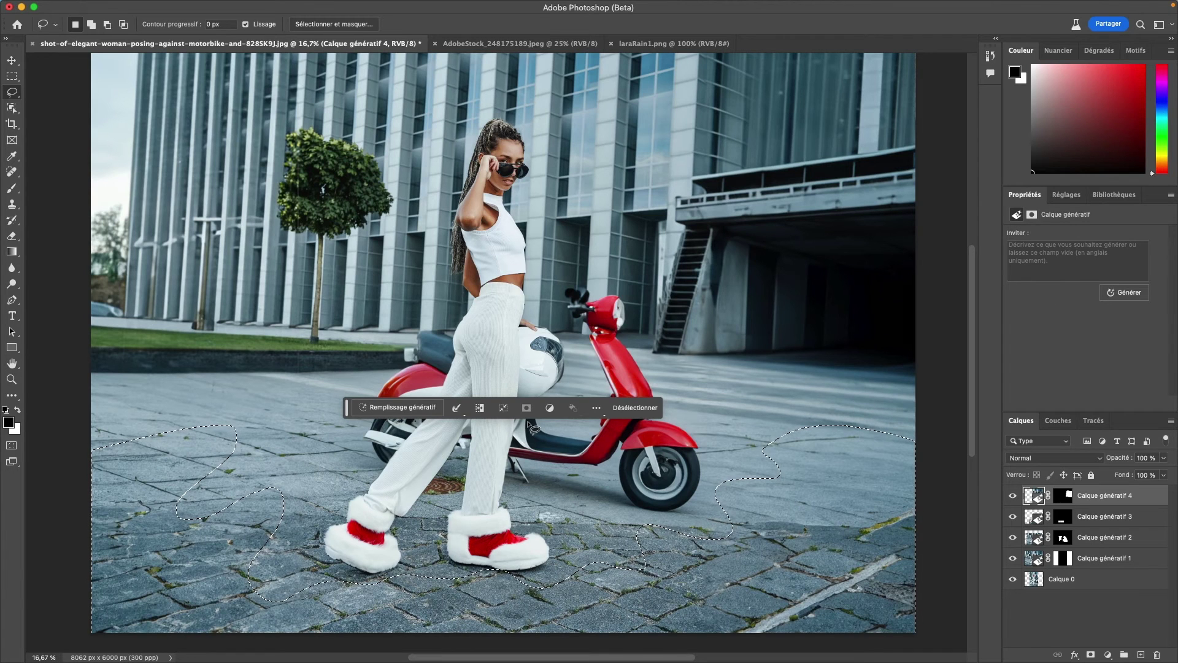
click(383, 408)
text(pu)
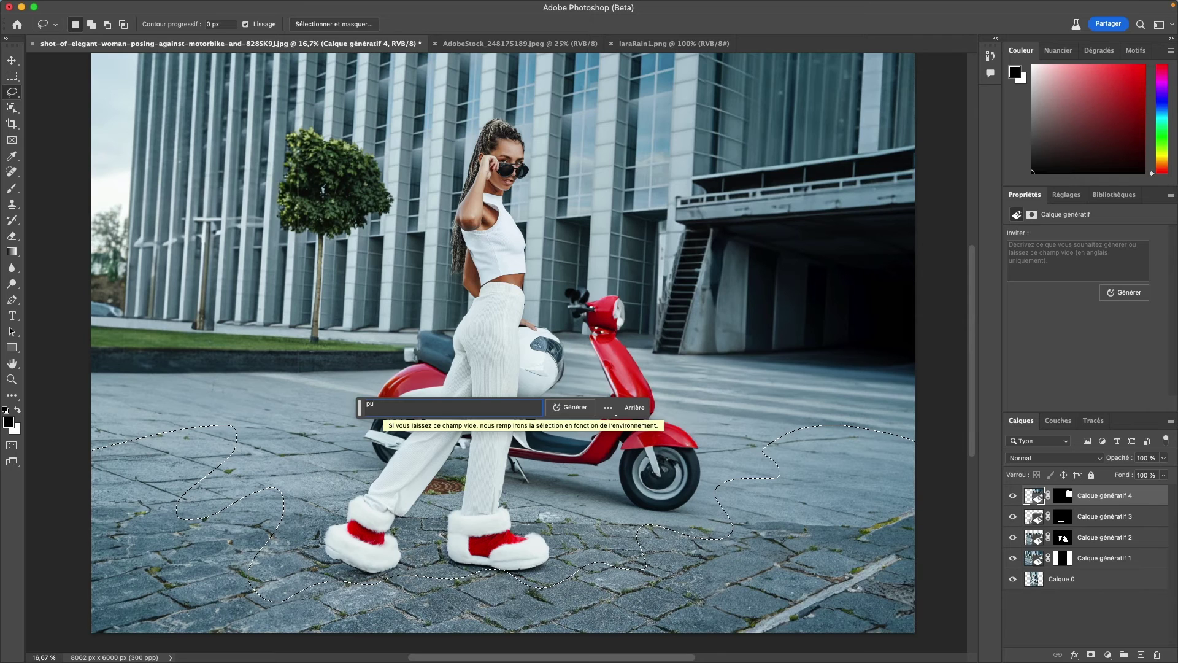
text(ddles )
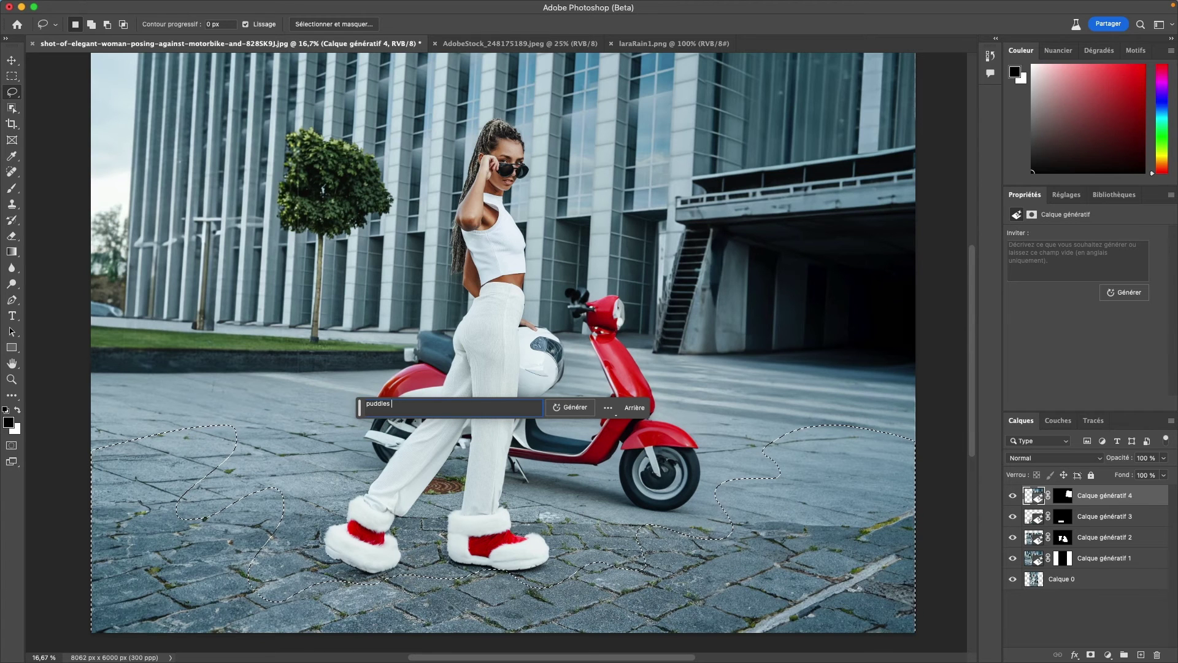
text(of waters)
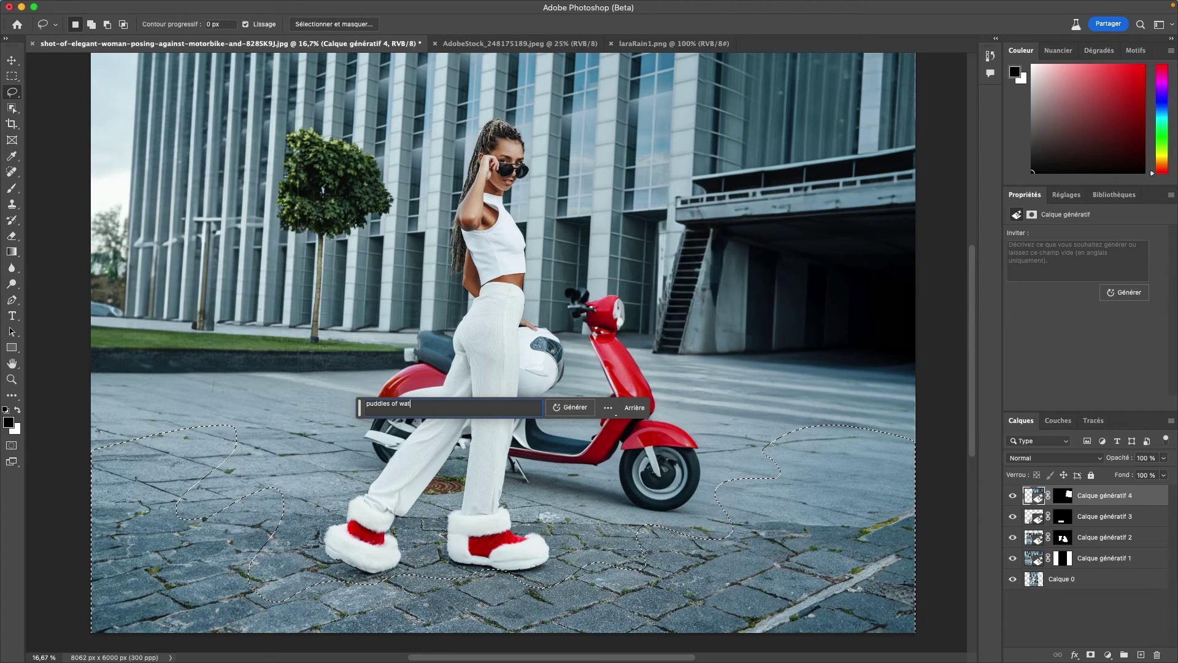
key(Return)
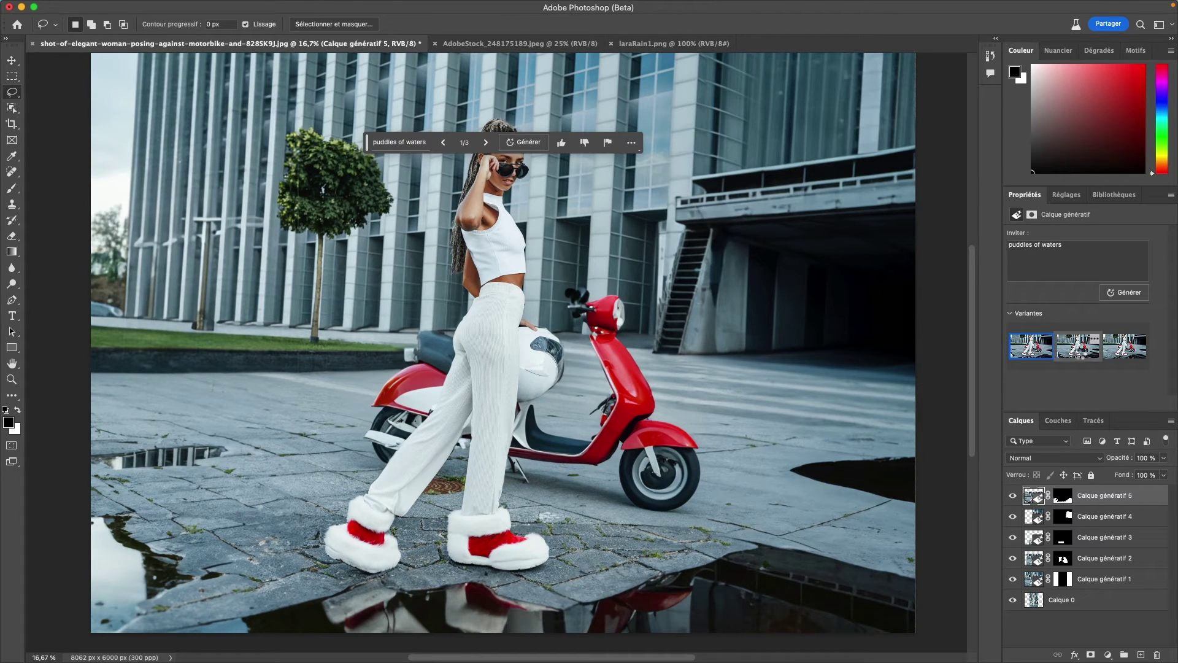
Switch the puddles to variant 3 of 3 and zoom in on the woman's torso
click(1079, 354)
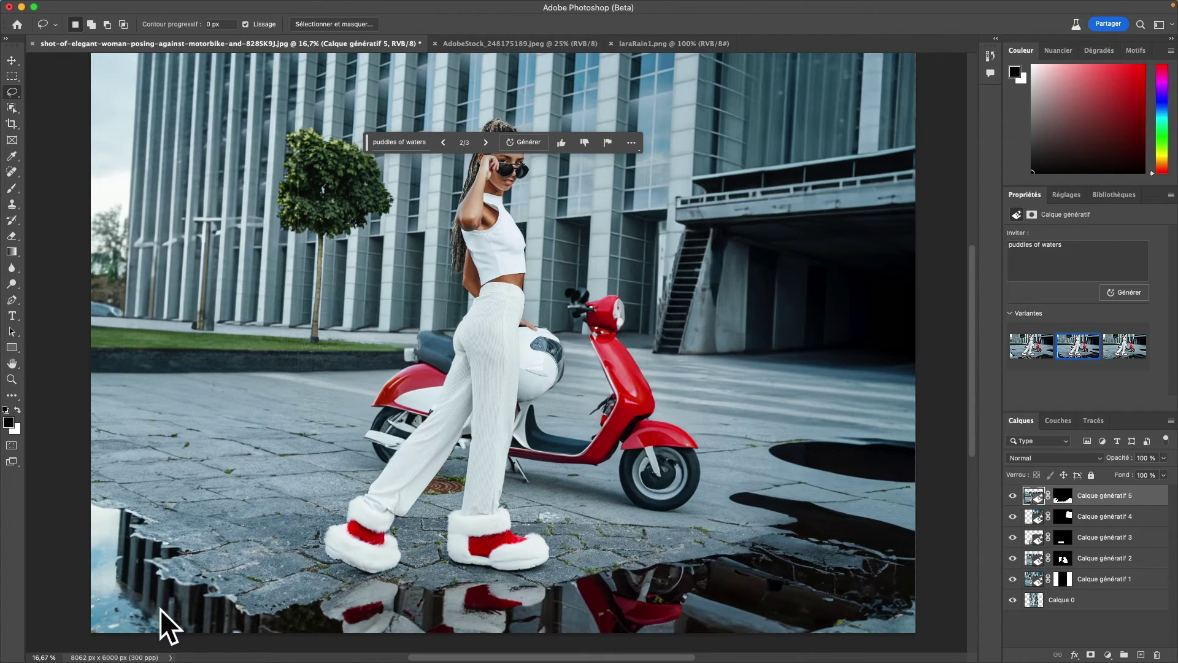
click(1124, 346)
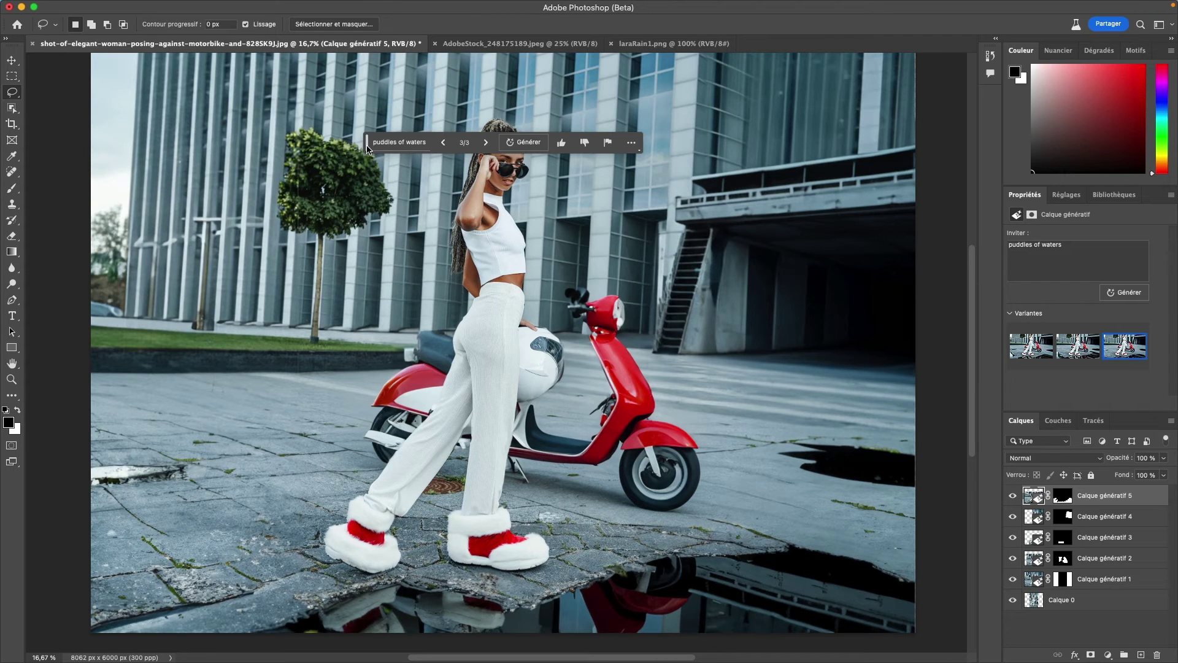
drag(367, 148, 138, 154)
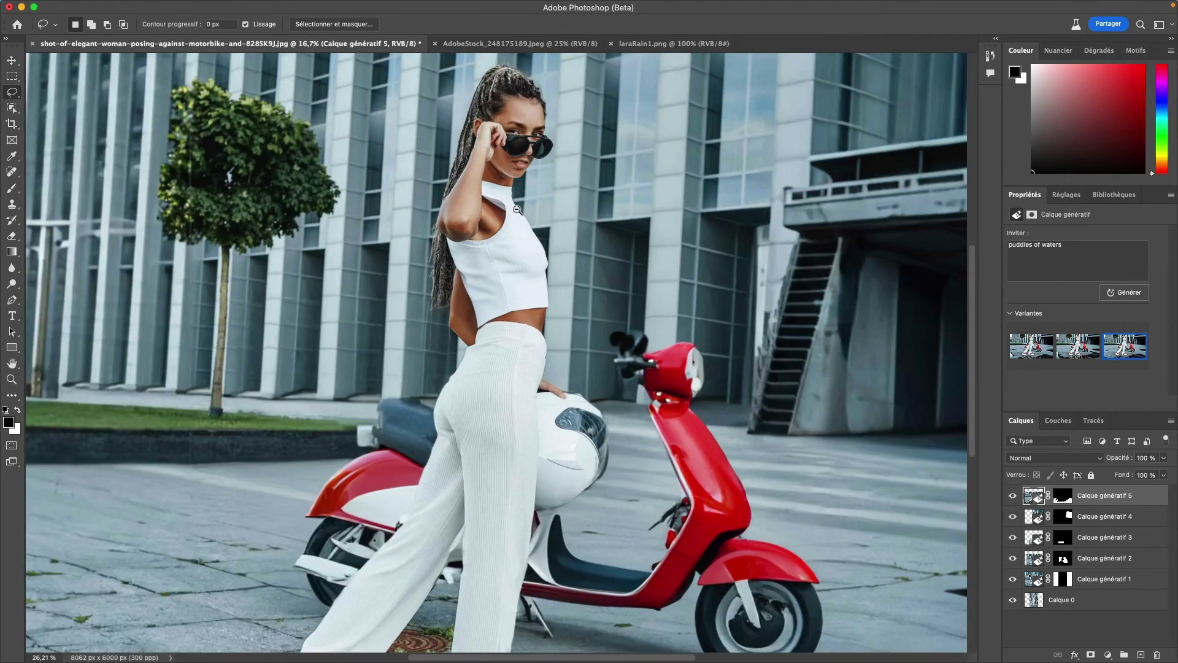
drag(486, 214, 539, 204)
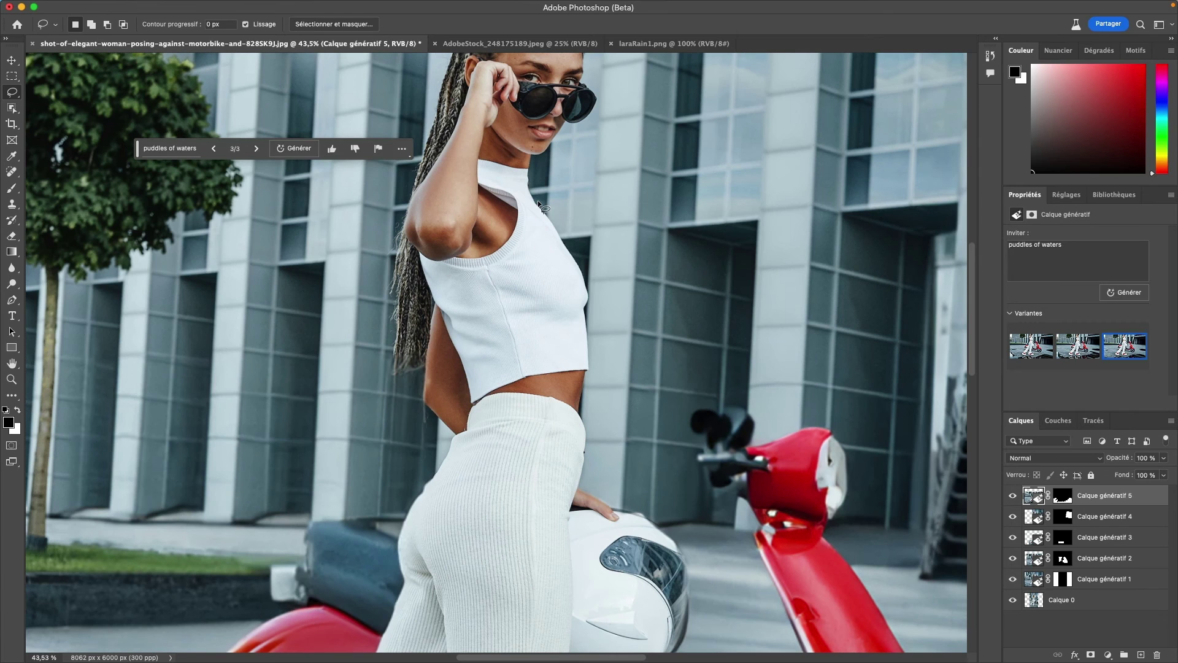
Lasso the white top plus its armhole and generate 'A down jacket' over it
mouse_move(479, 157)
mouse_down()
mouse_move(530, 169)
mouse_move(590, 296)
mouse_up()
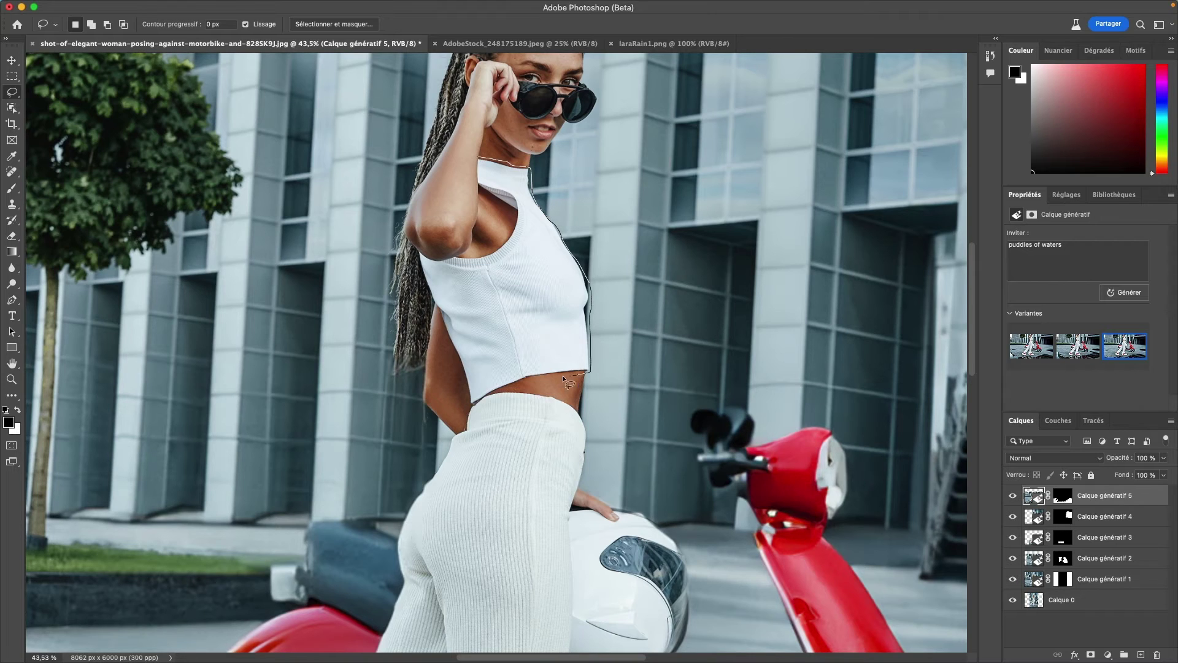
mouse_move(517, 383)
mouse_down()
mouse_move(471, 403)
mouse_move(418, 253)
mouse_move(477, 260)
mouse_move(514, 241)
mouse_move(478, 159)
mouse_up()
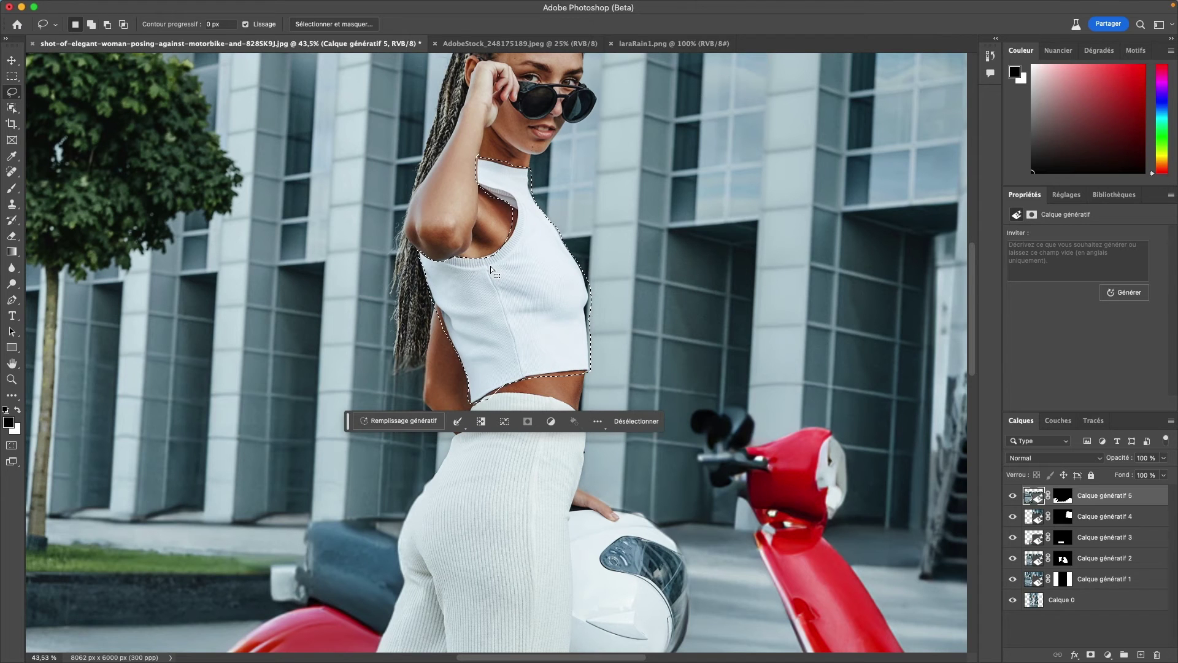
key(shift)
drag(482, 266, 491, 251)
key(alt)
click(401, 420)
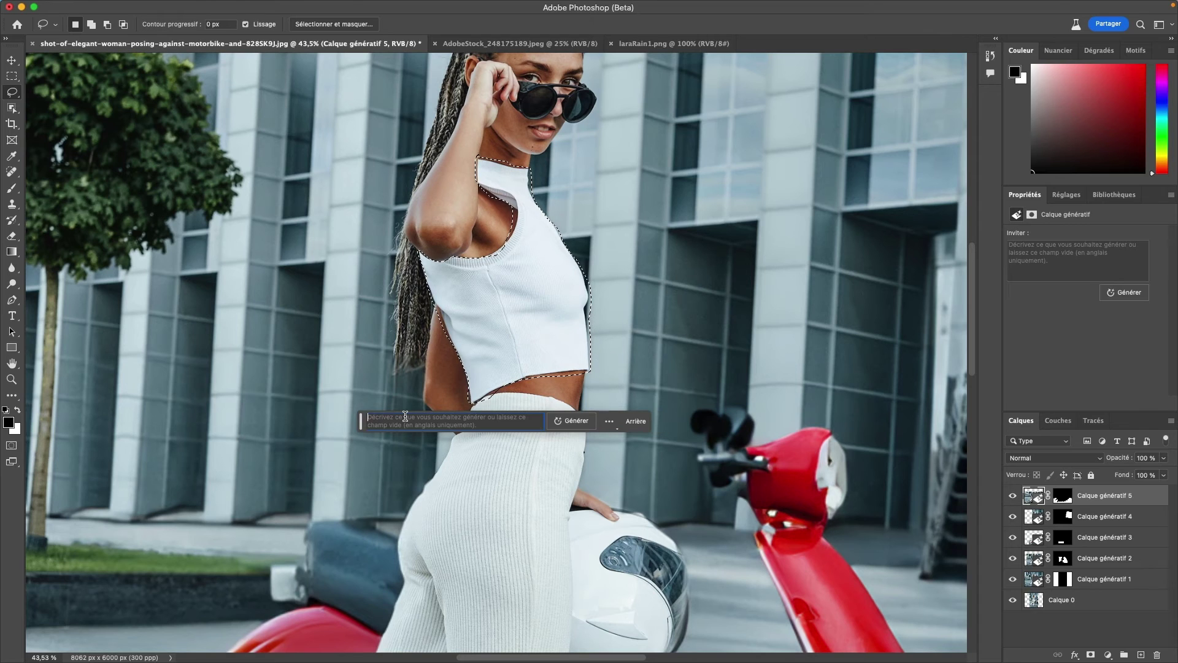
text(A down)
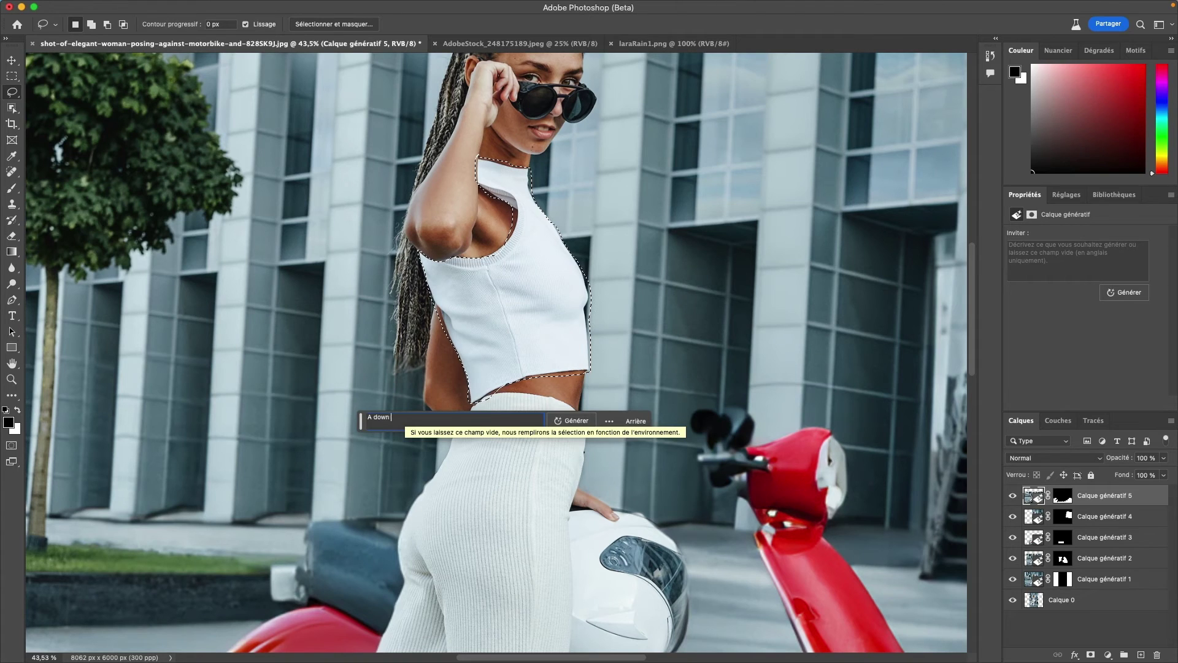
text( jackar)
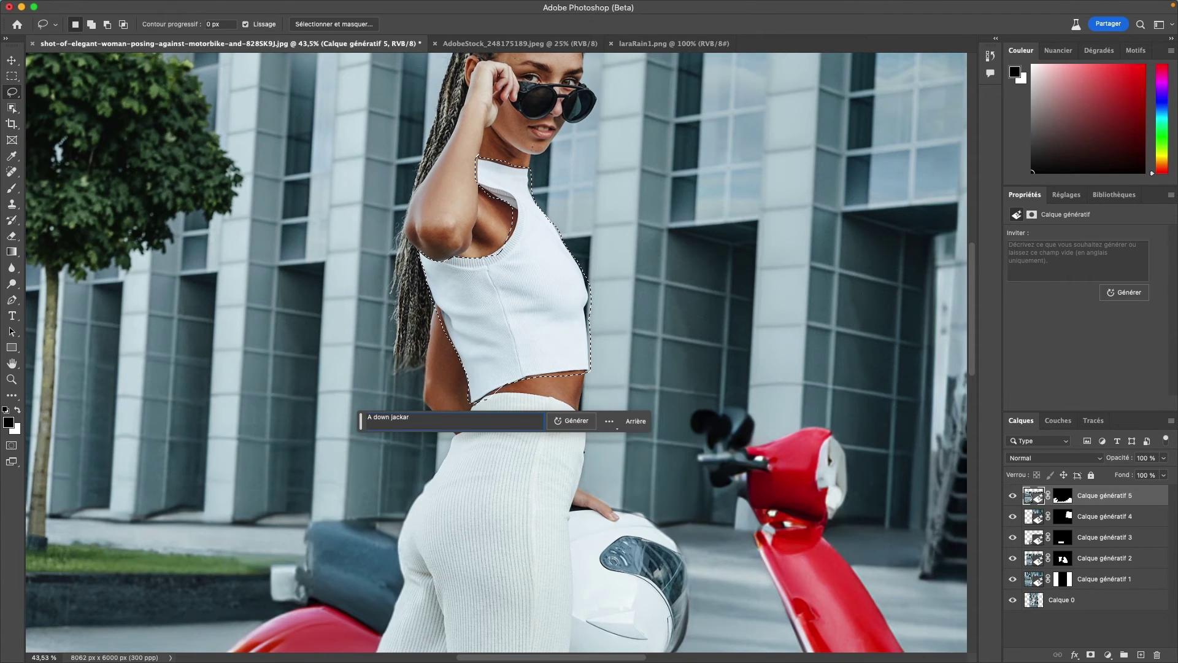
key(BackSpace)
key(BackSpace)
text(et)
key(Return)
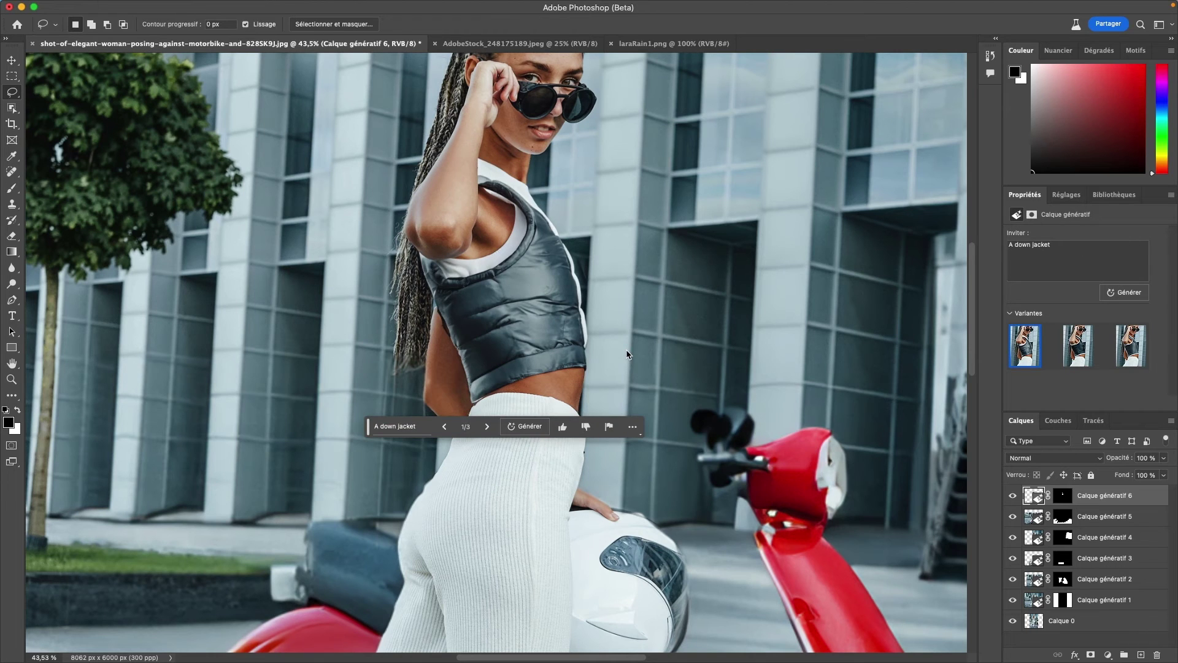
alt+click(585, 324)
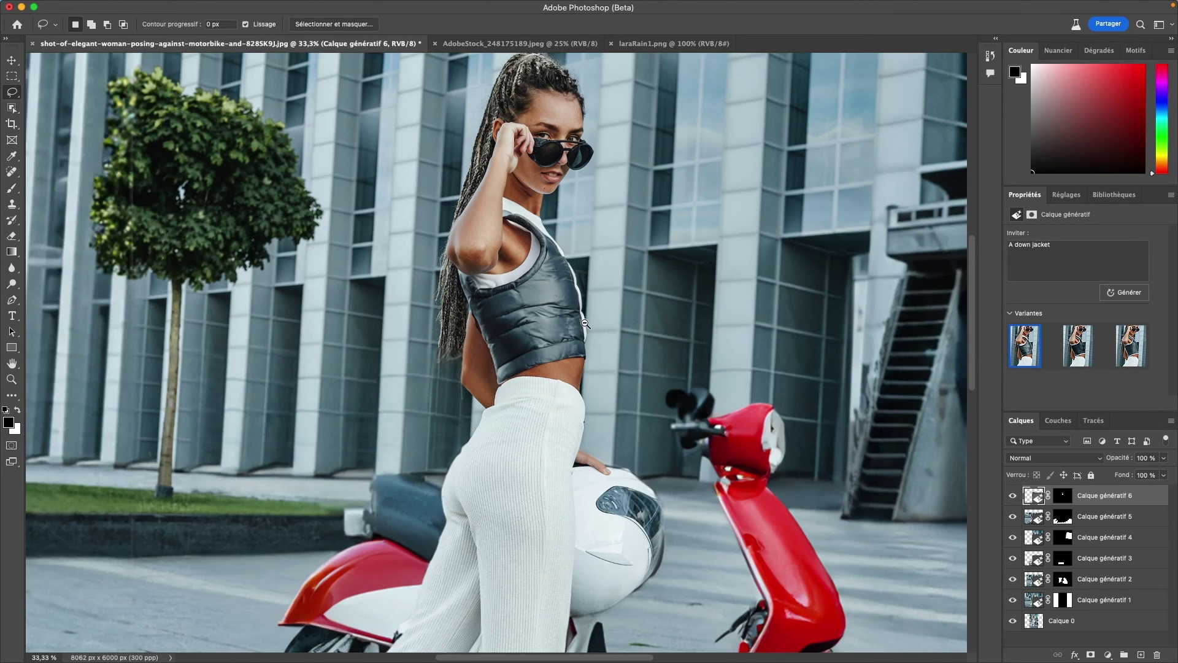
alt+click(585, 324)
click(1080, 347)
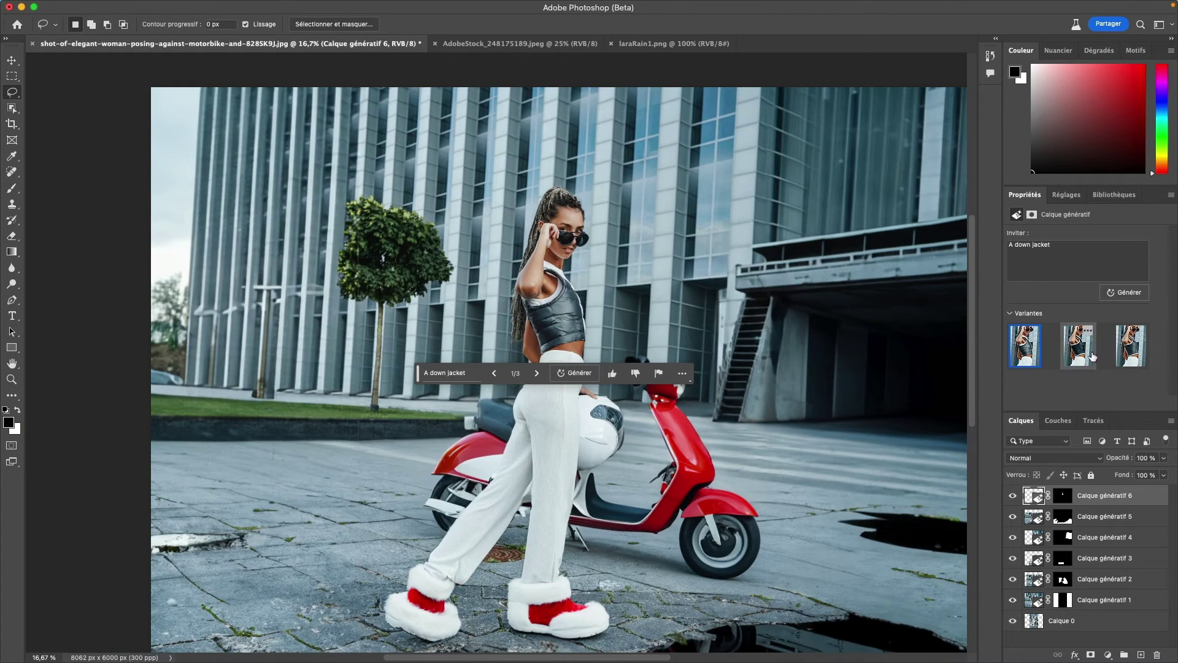
click(1128, 355)
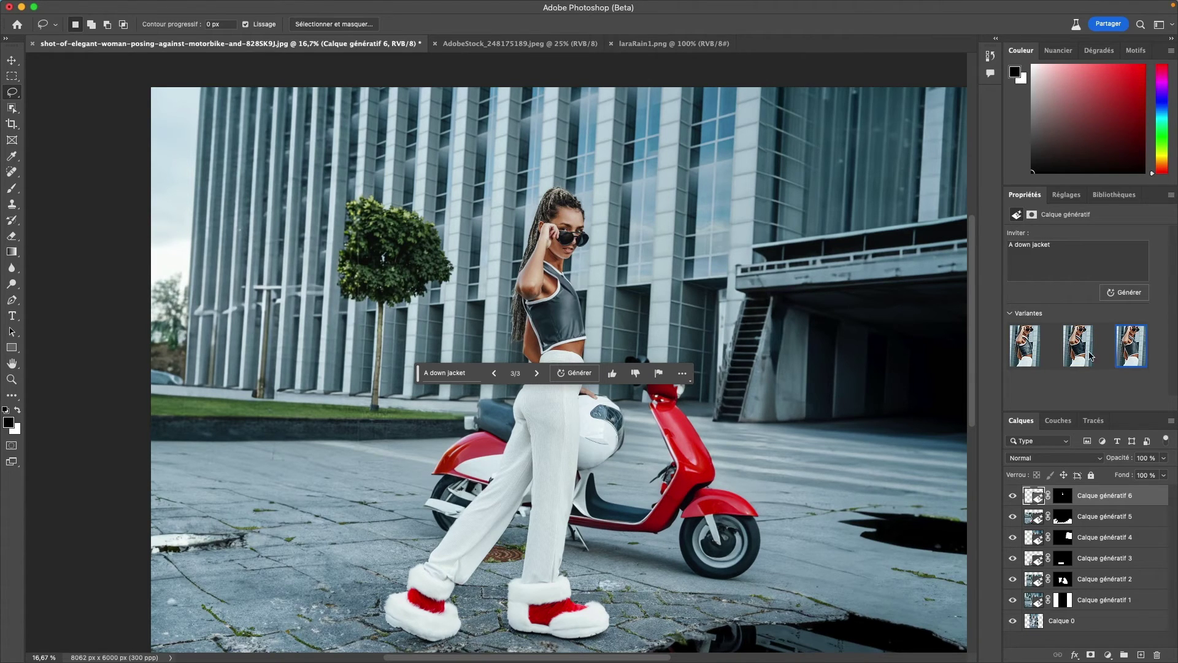
click(1080, 355)
click(1026, 356)
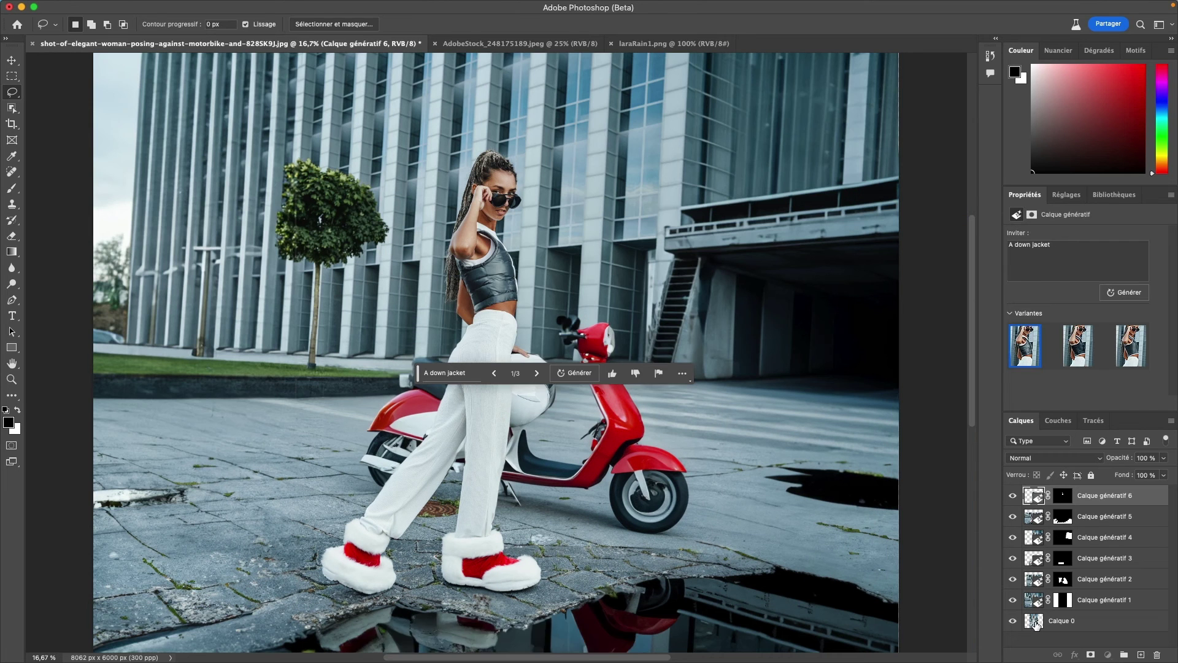
Toggle Calque 0 against the edited composite, then bring up the AdobeStock_248175189.jpeg desk photo
click(1035, 623)
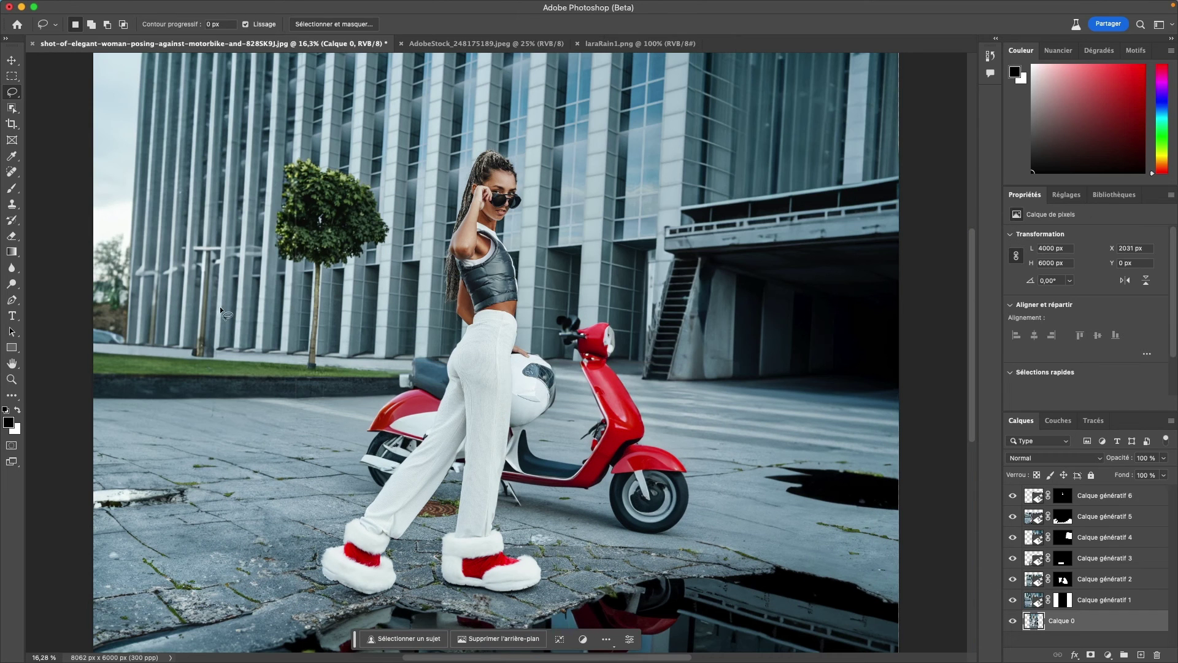
click(1012, 624)
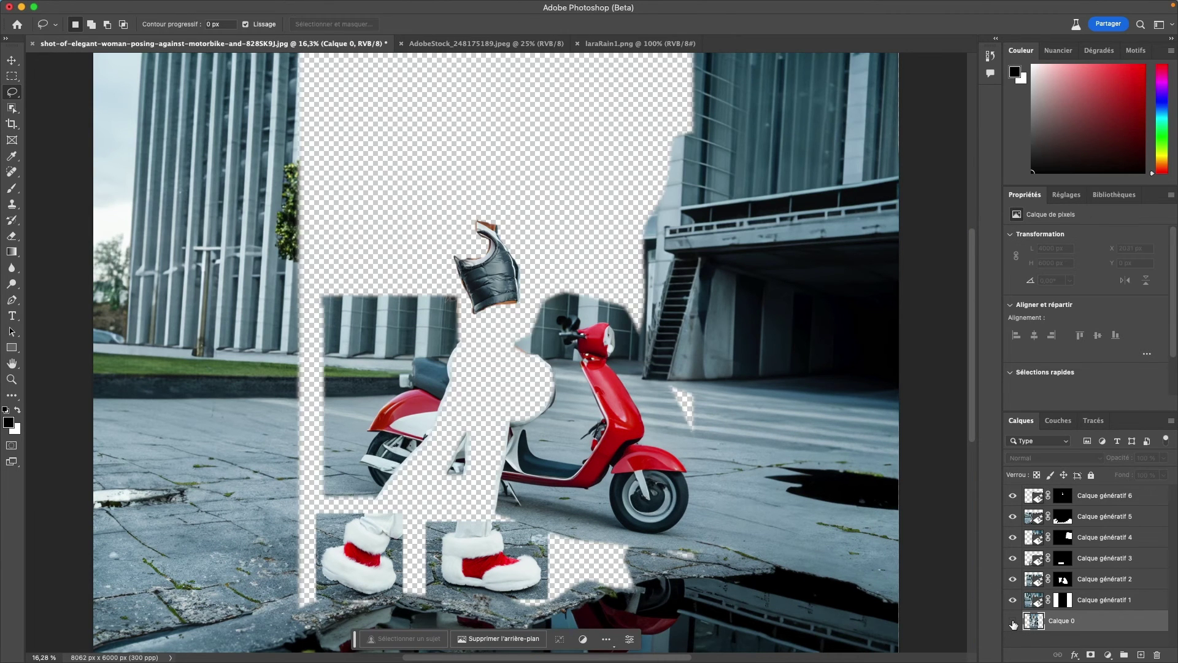
alt+click(1013, 623)
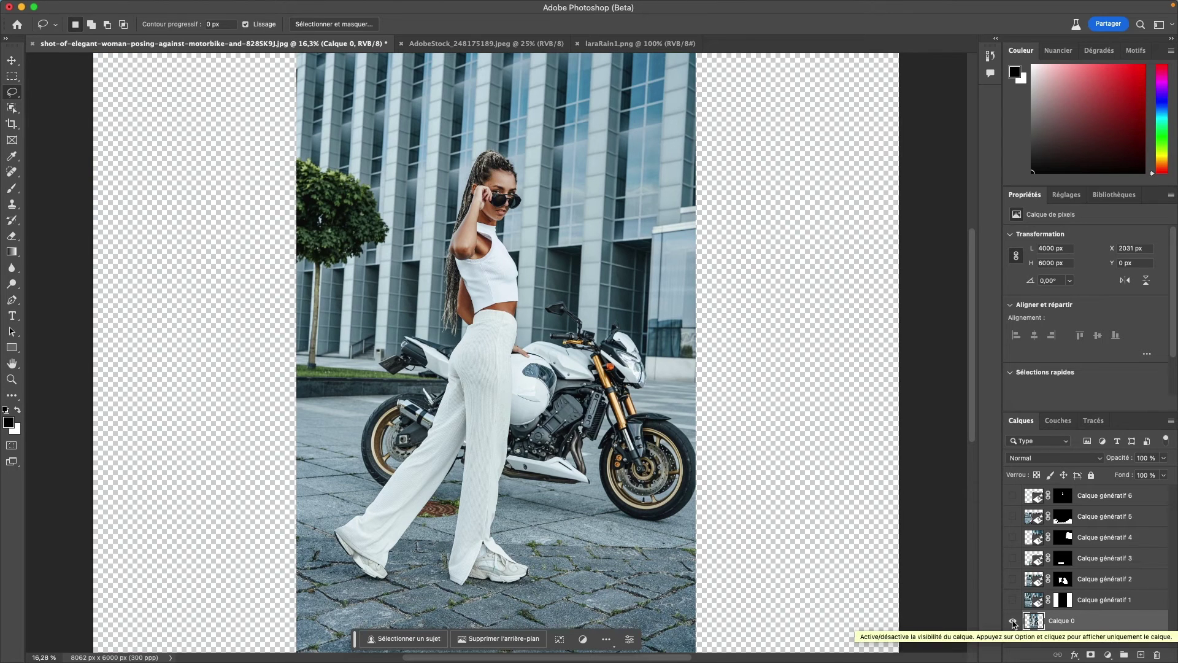
alt+click(1013, 624)
alt+click(1012, 623)
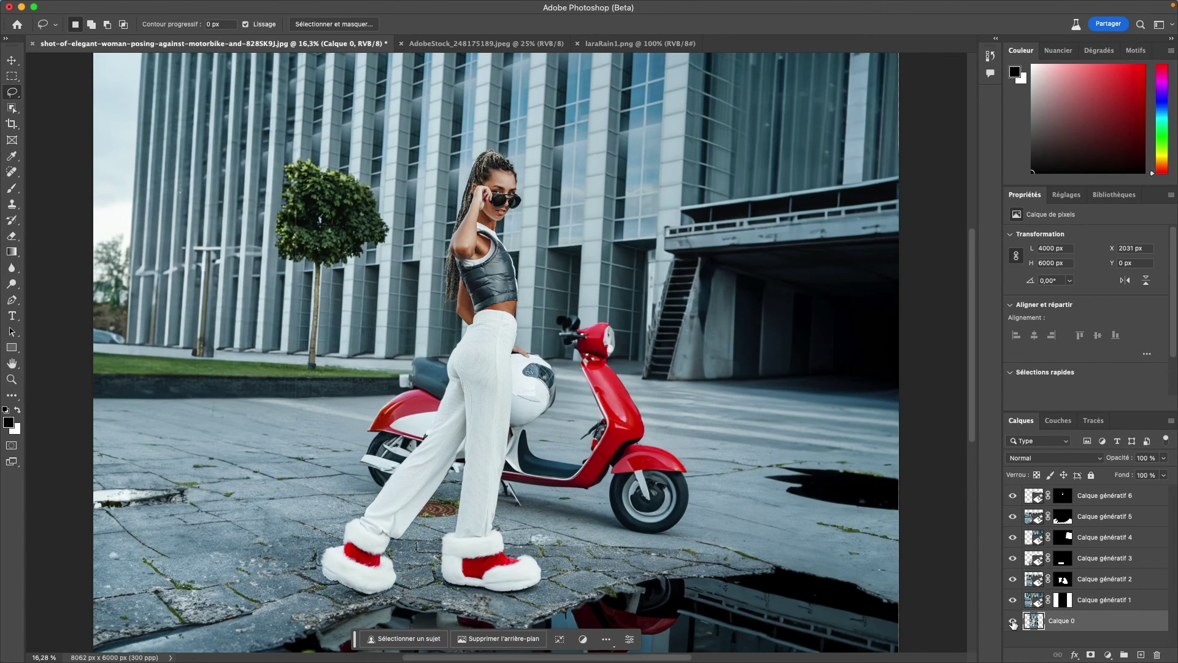
alt+click(1013, 623)
alt+click(1013, 624)
alt+click(1013, 623)
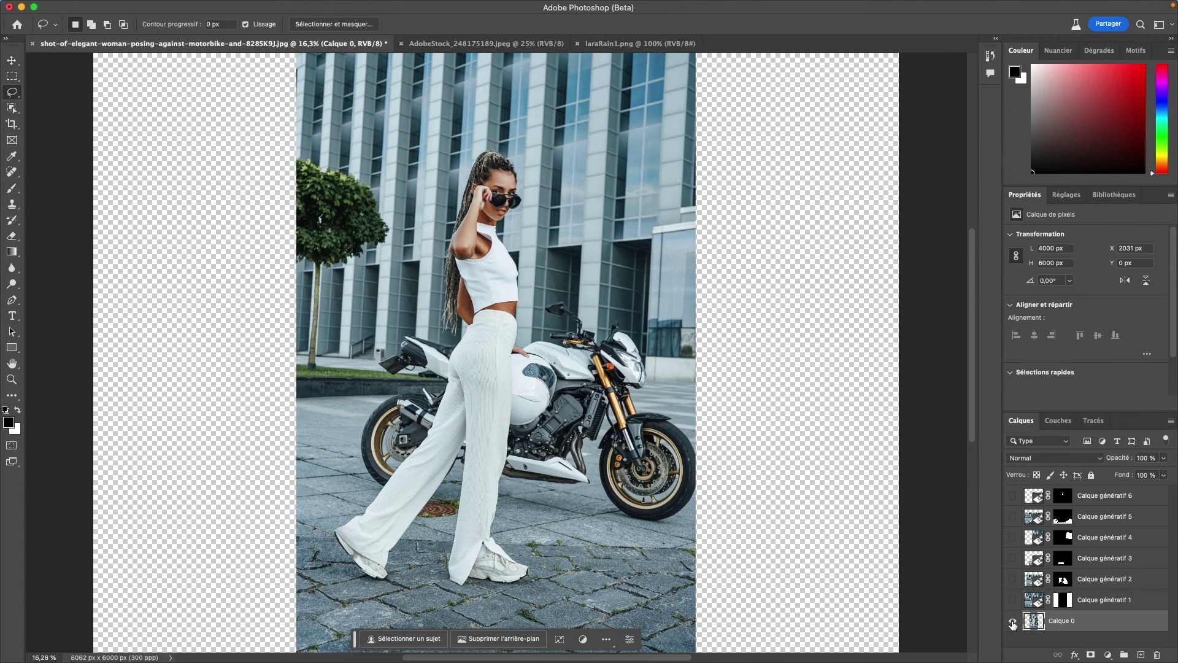
alt+click(1013, 624)
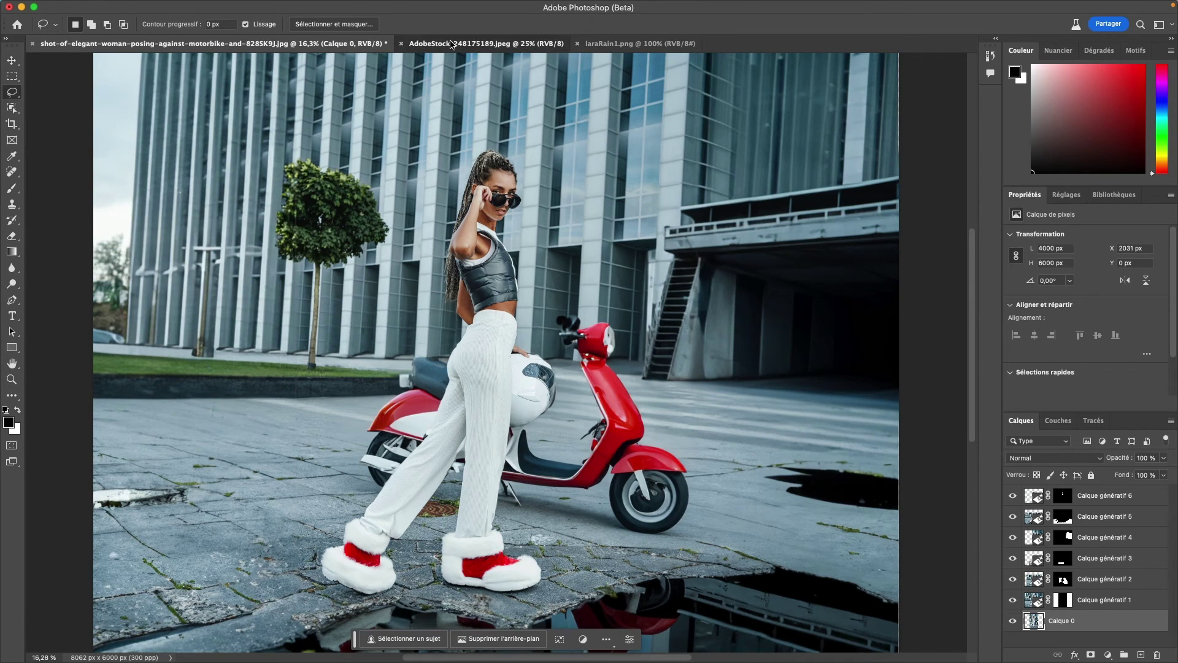
click(485, 44)
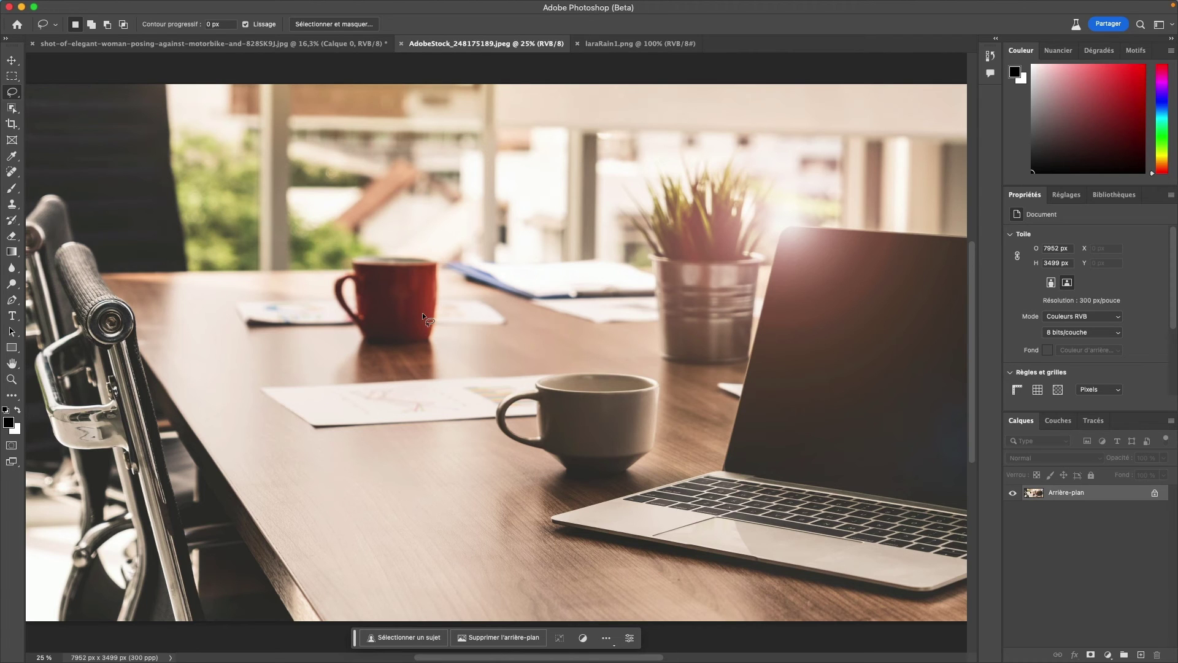
Lasso the area beside the red mug and generate a glass of beer there
drag(308, 284, 290, 282)
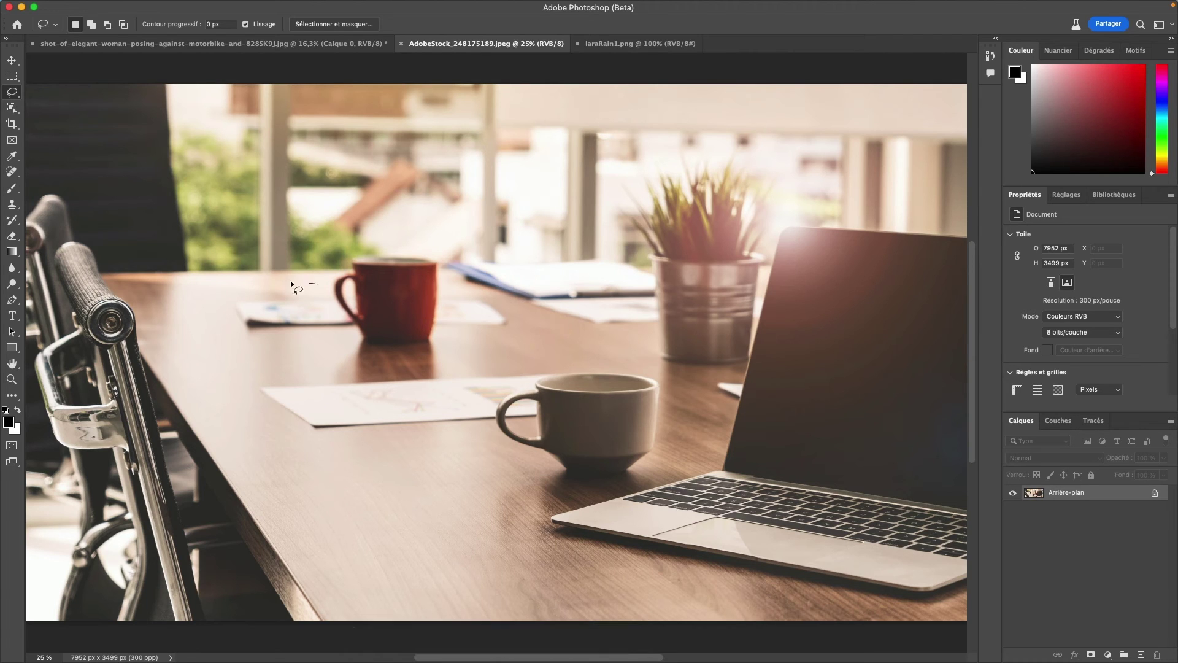
mouse_move(220, 301)
mouse_down()
mouse_move(338, 381)
mouse_move(450, 383)
mouse_move(522, 330)
mouse_up()
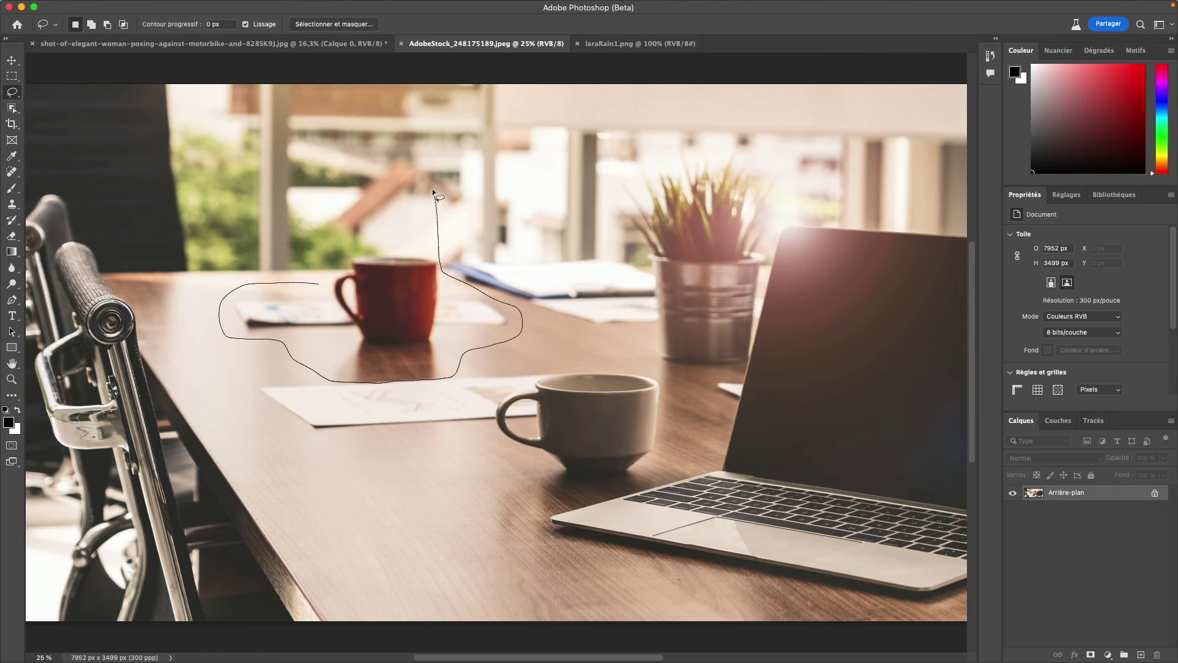
mouse_move(388, 150)
mouse_down()
mouse_move(340, 163)
mouse_move(299, 288)
mouse_up()
click(267, 399)
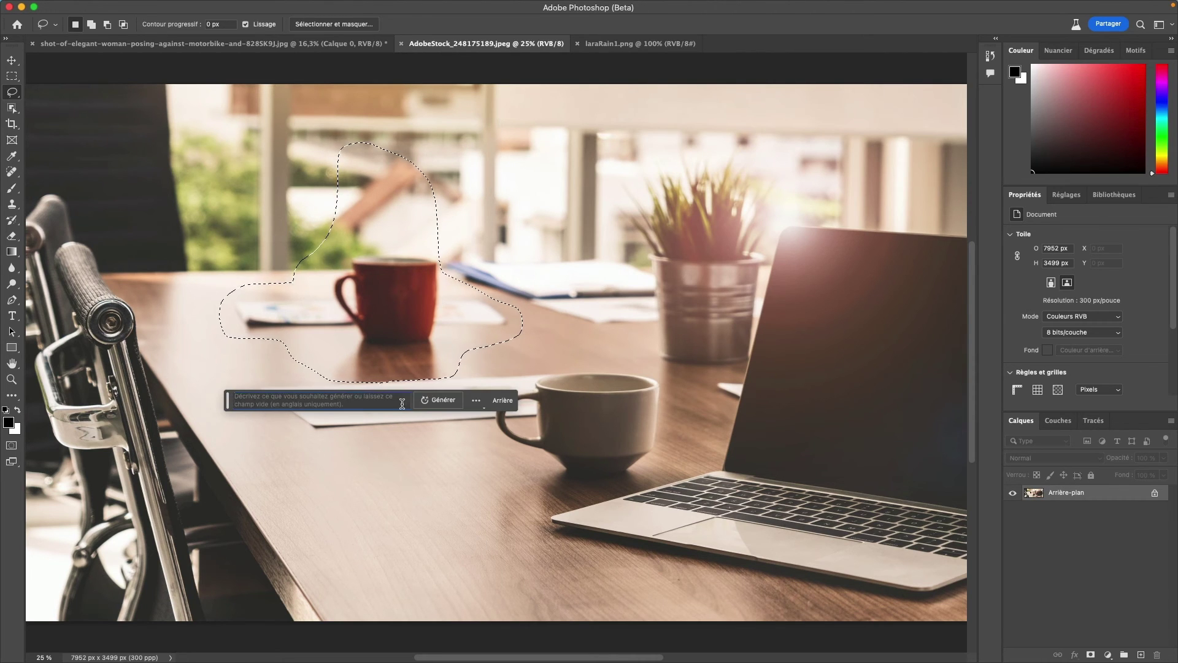
text(A bee)
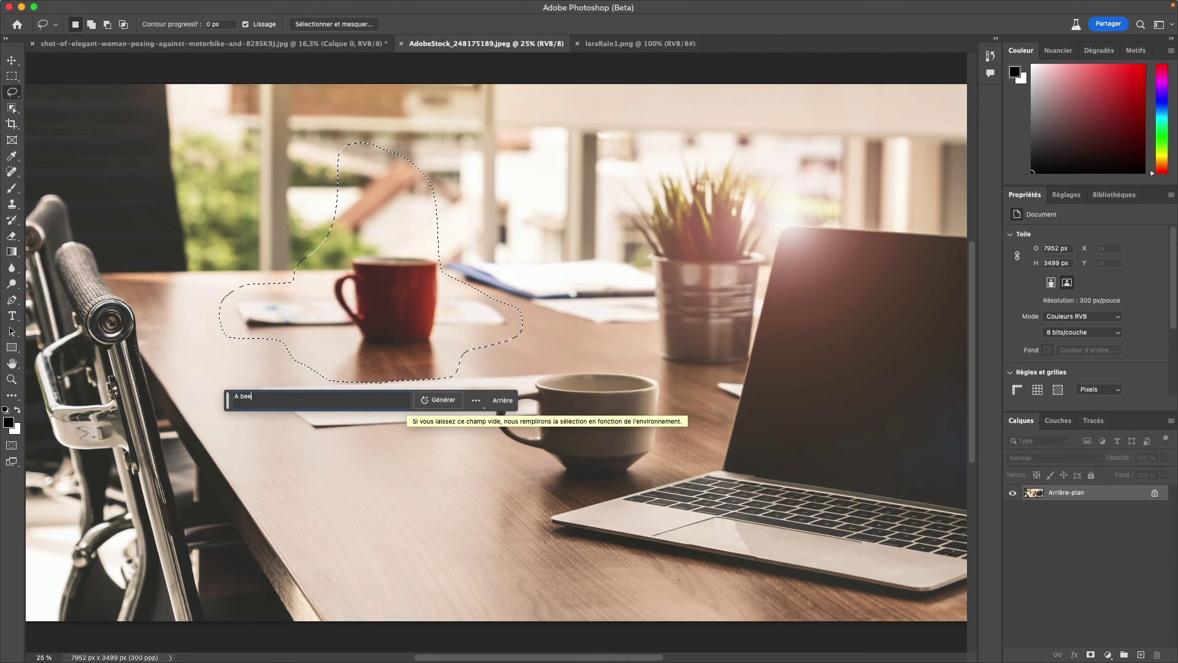
key(Return)
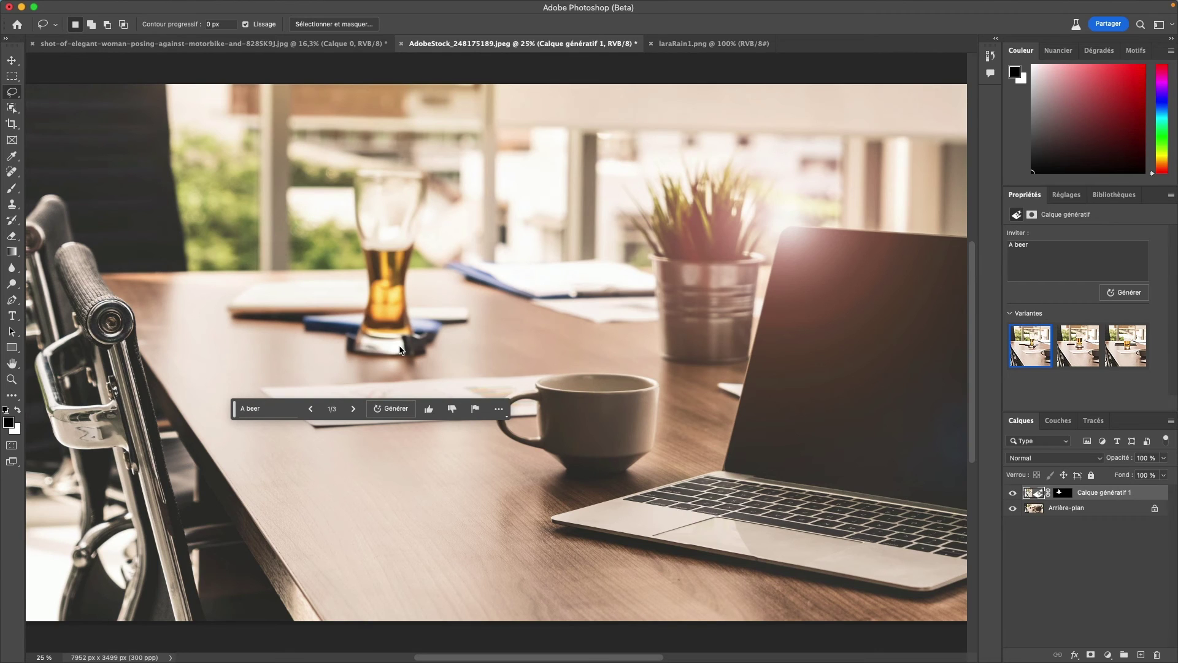
Keep beer variant 3 of 3 and zoom out to the whole photo
click(1078, 354)
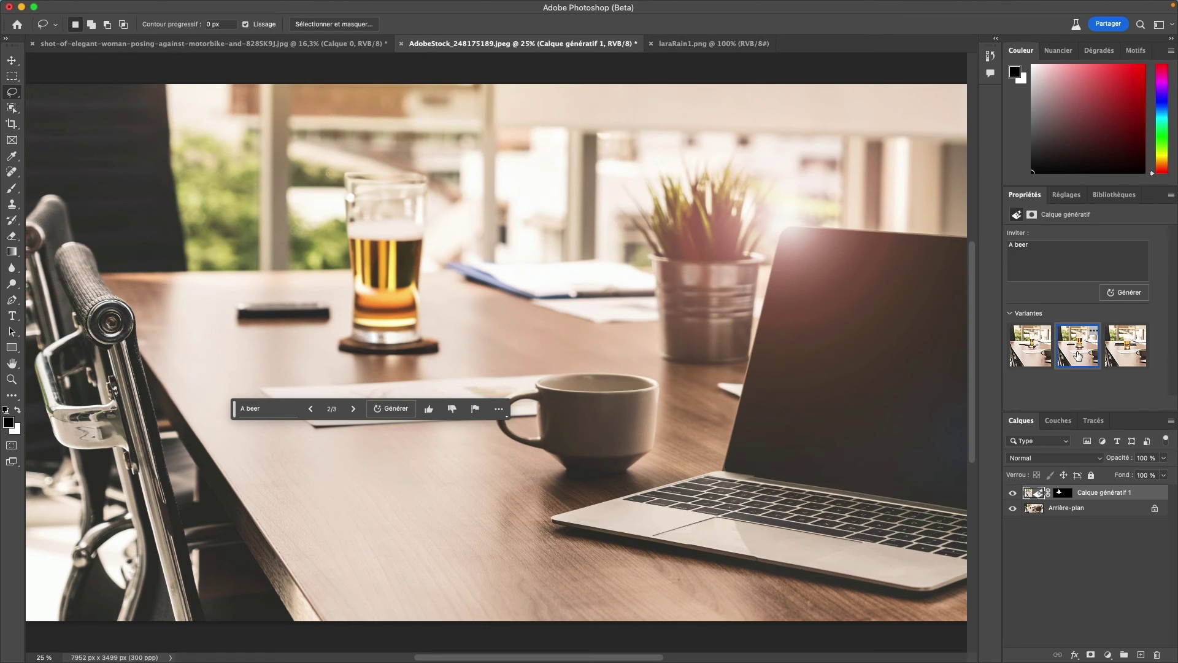
click(1129, 359)
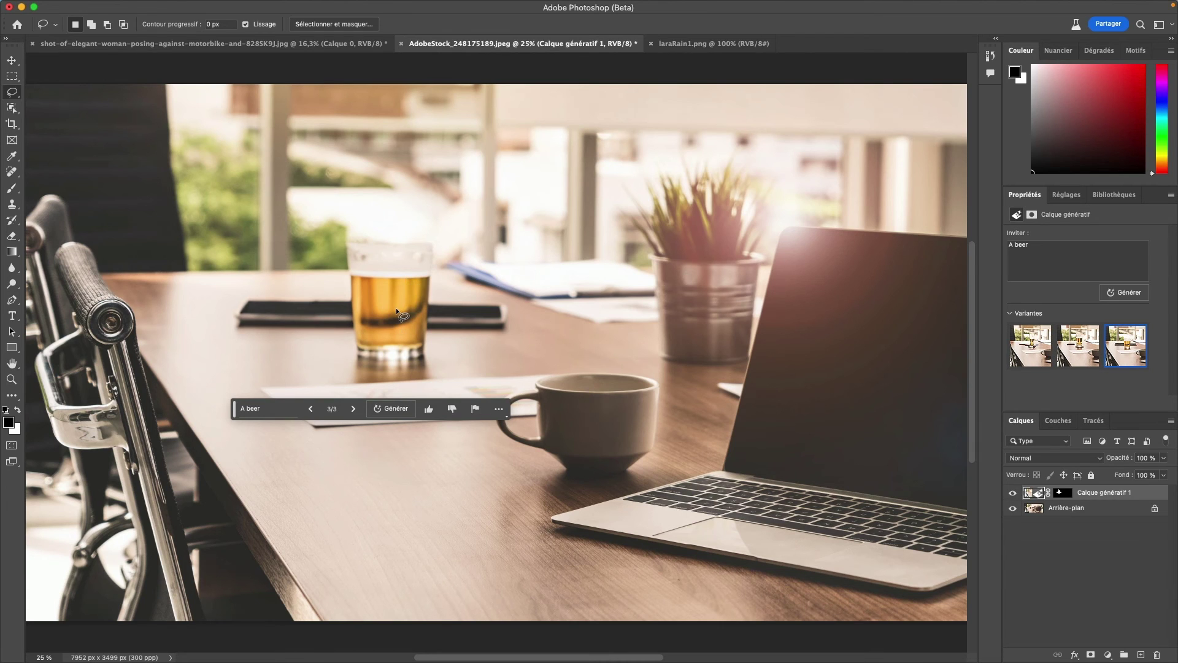
alt+click(554, 358)
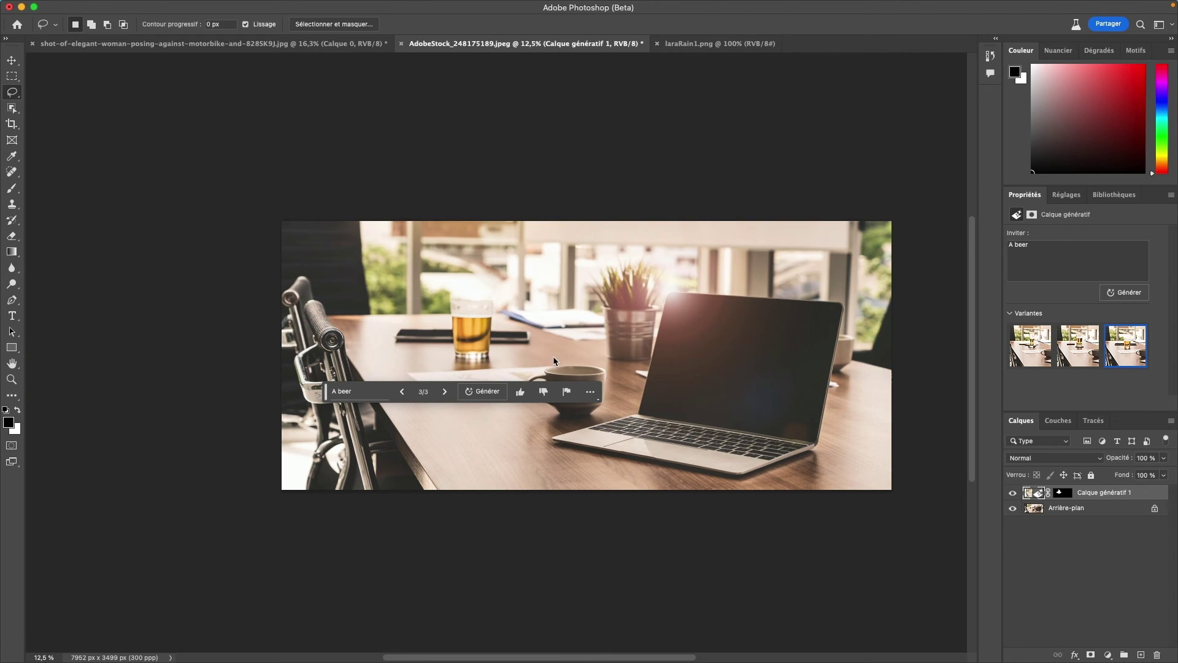
Unlock the background layer and crop-extend the canvas downward
click(1154, 509)
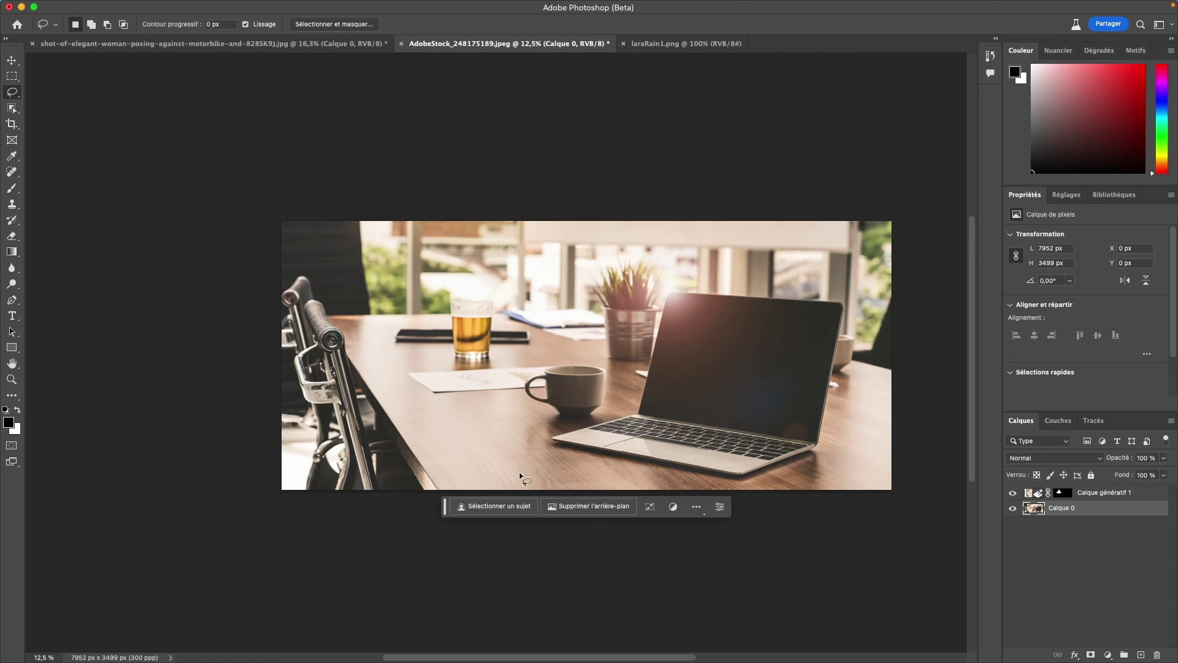
key(c)
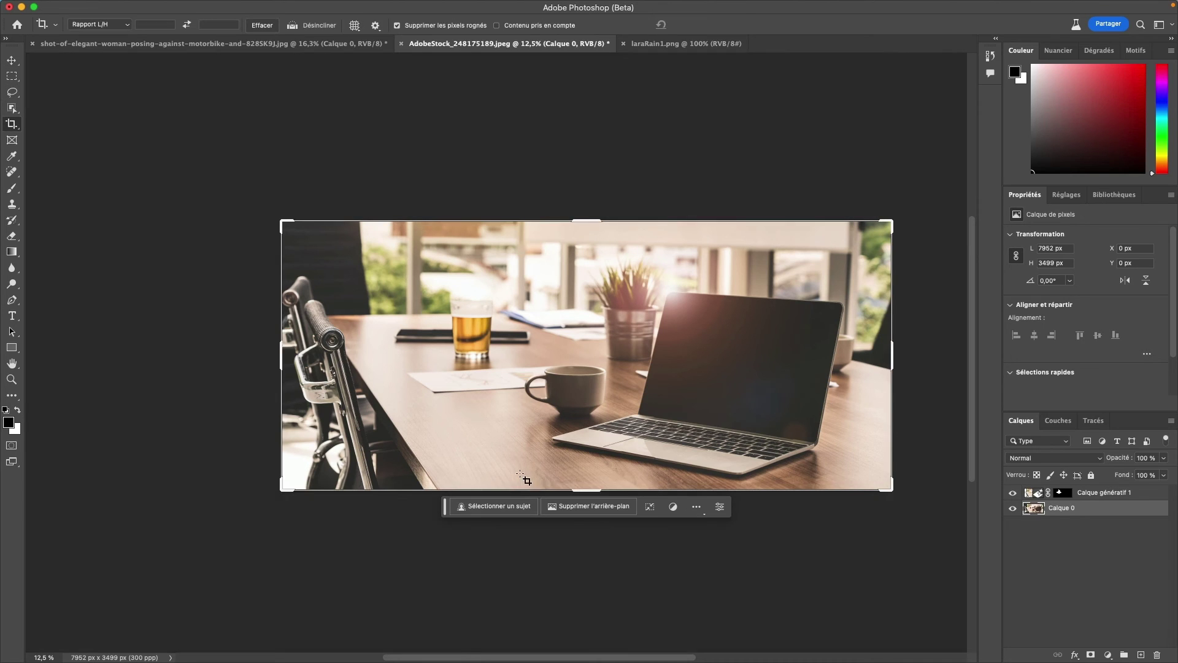
drag(583, 490, 577, 556)
key(Return)
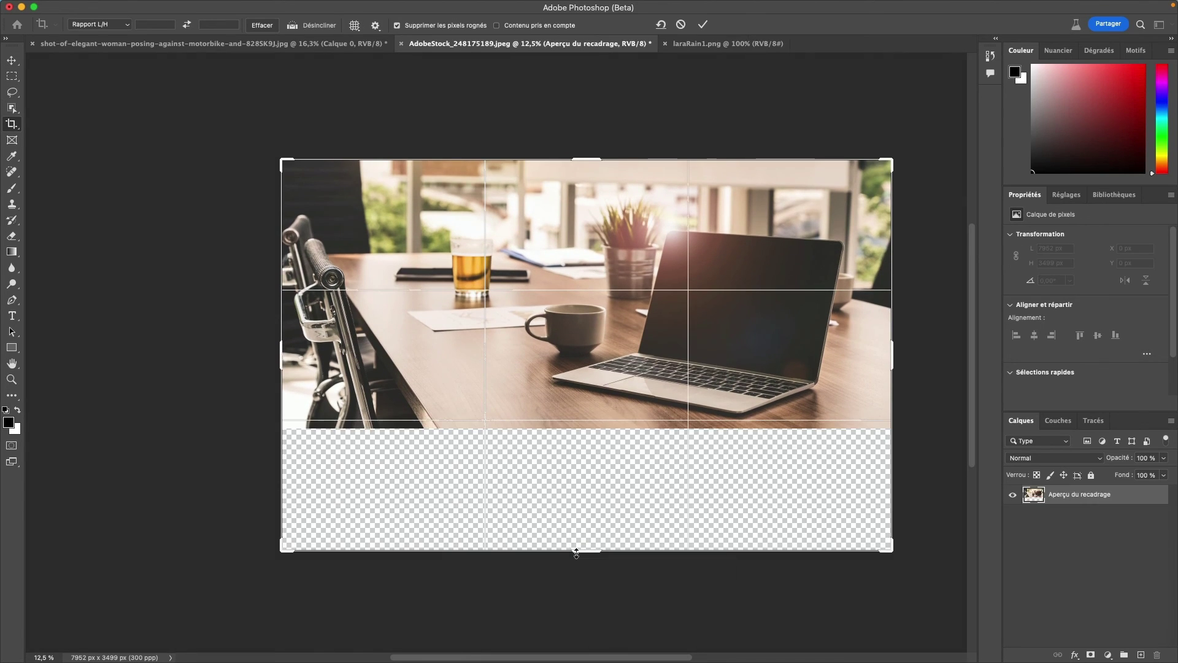
Marquee the empty bottom strip and fill it by Generative Fill with no prompt
key(m)
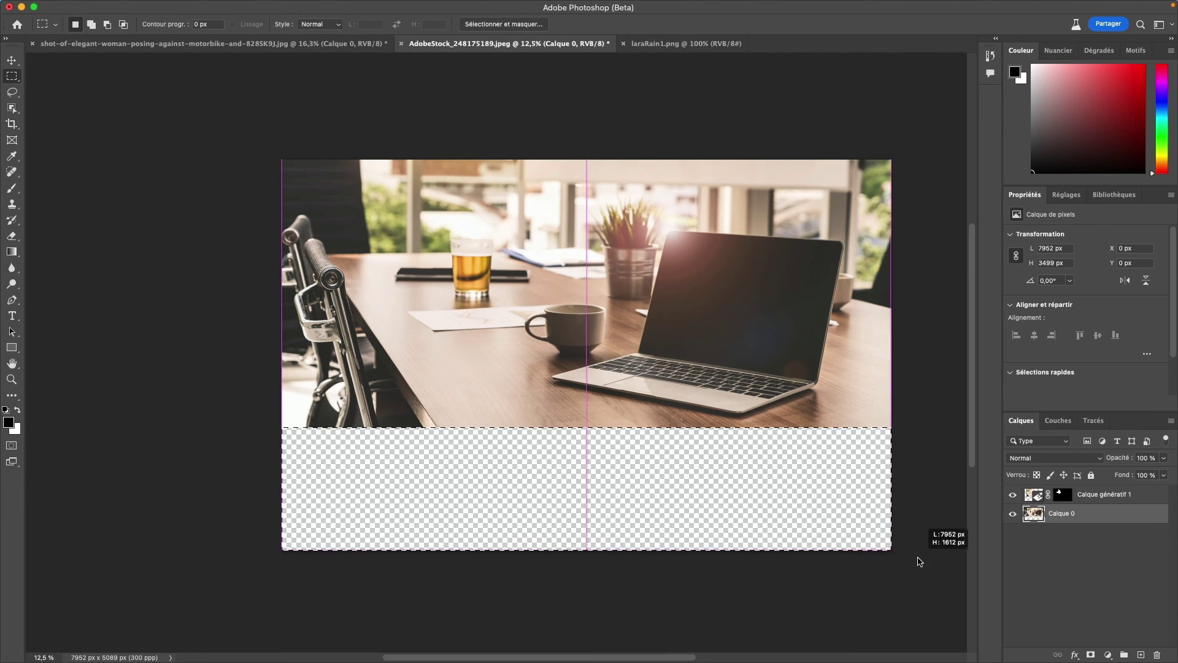
drag(276, 426, 919, 556)
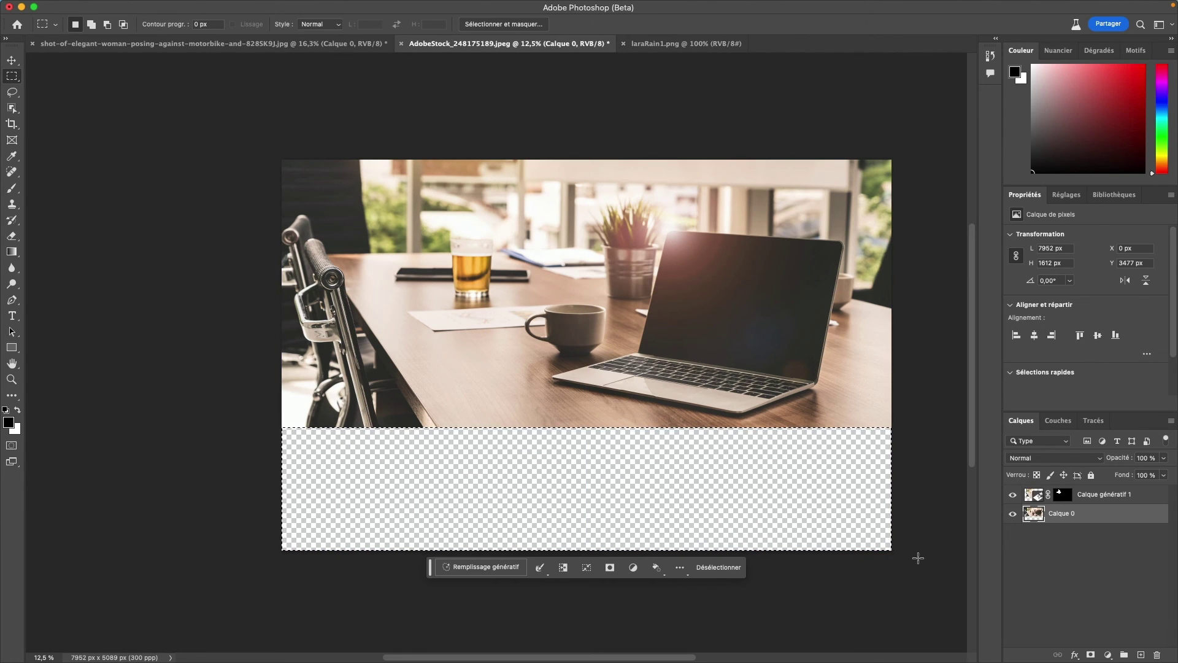
click(500, 565)
click(659, 569)
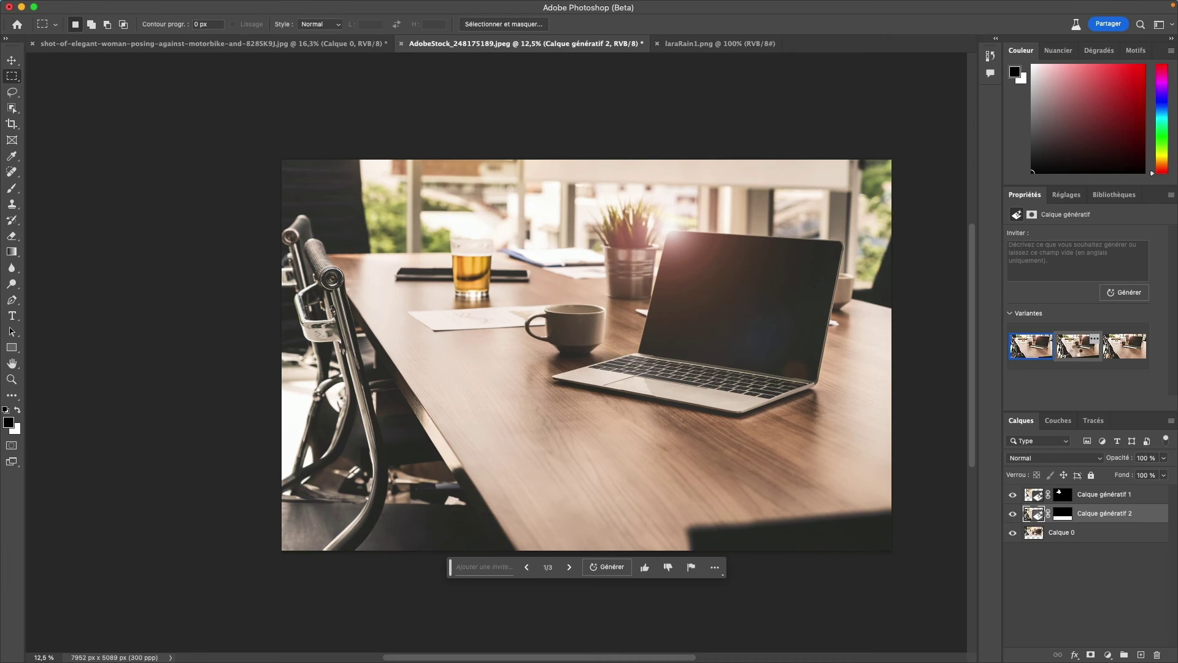
Settle on table-extension variant 2 after previewing variant 3, then bring up laraRain1.png
click(1077, 353)
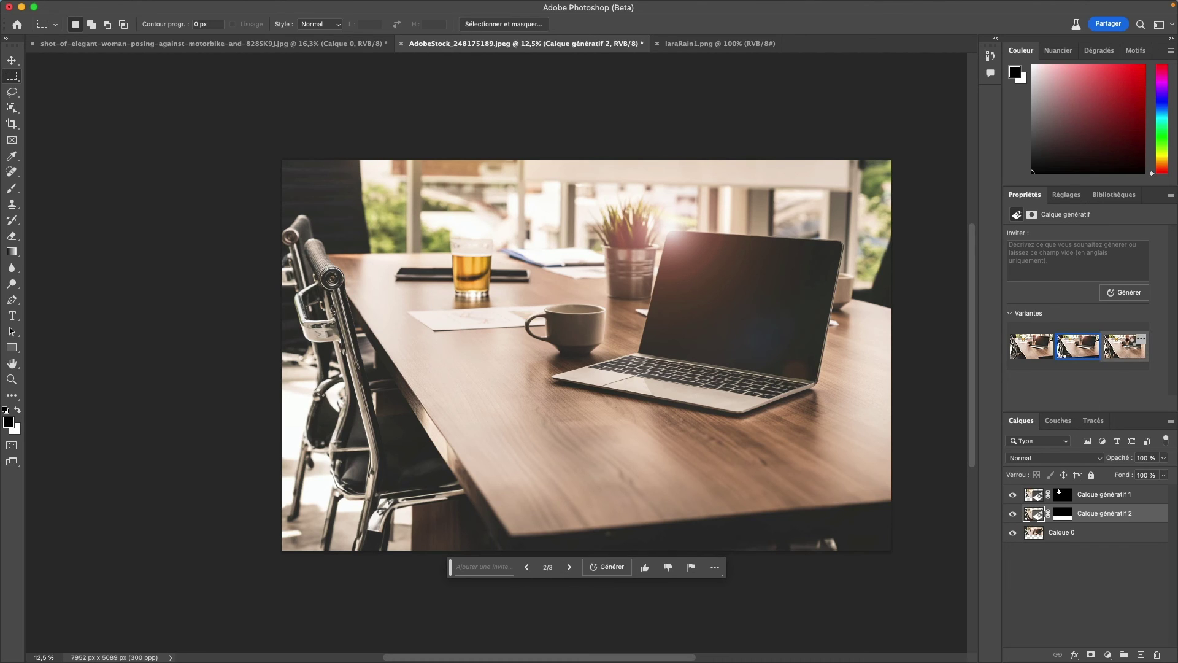
click(1130, 347)
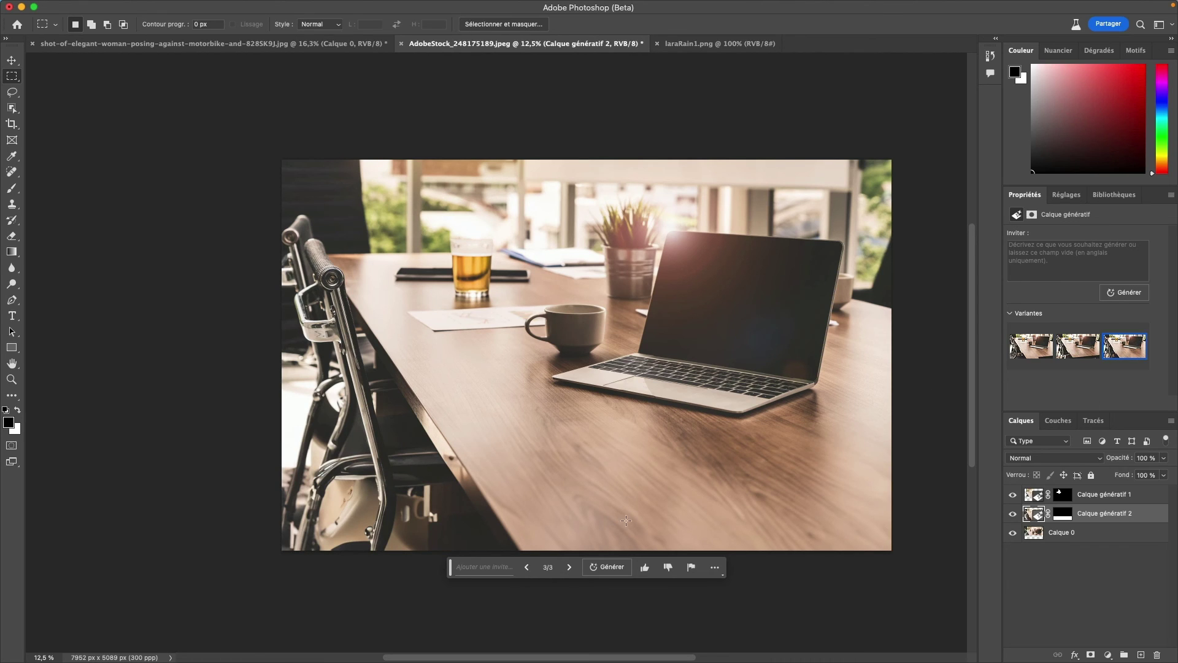
click(1071, 354)
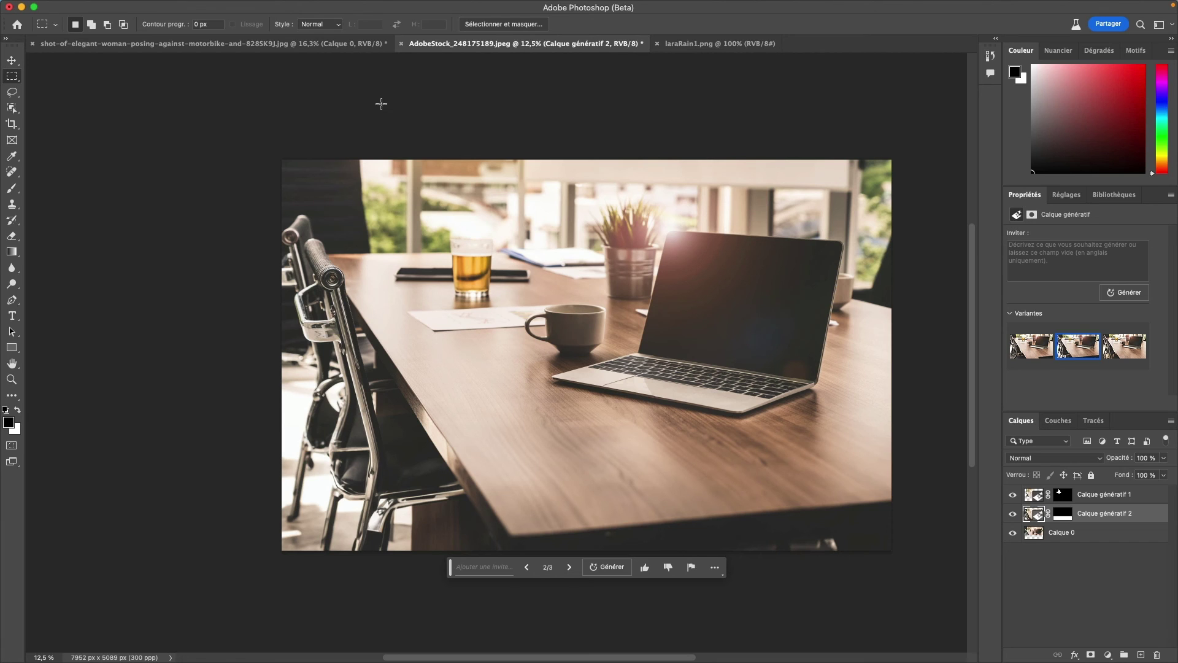
click(703, 46)
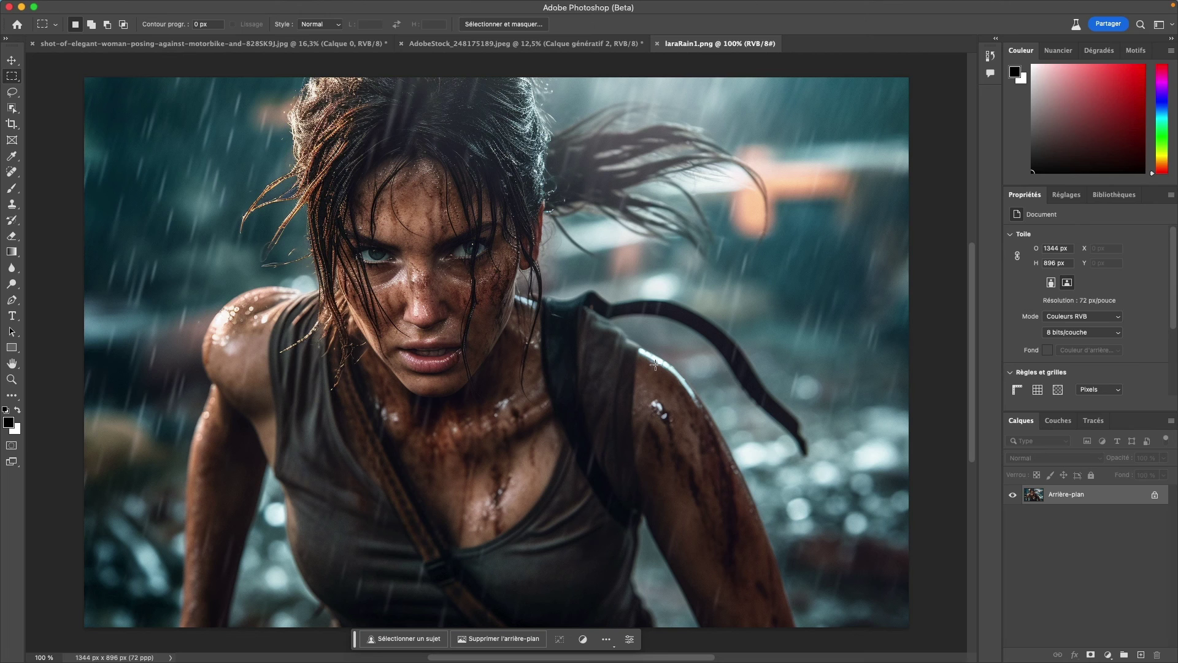
Unlock the background layer and crop outward on all sides to a 1592 × 1155 px canvas
alt+super+click(602, 319)
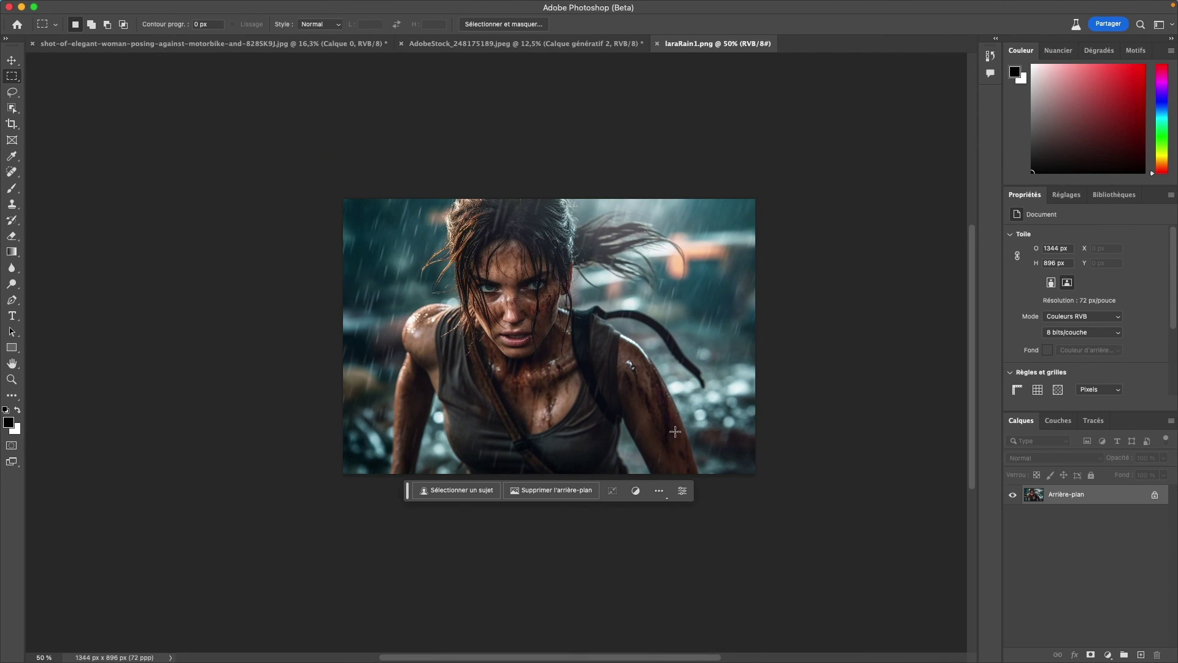
click(1154, 494)
key(c)
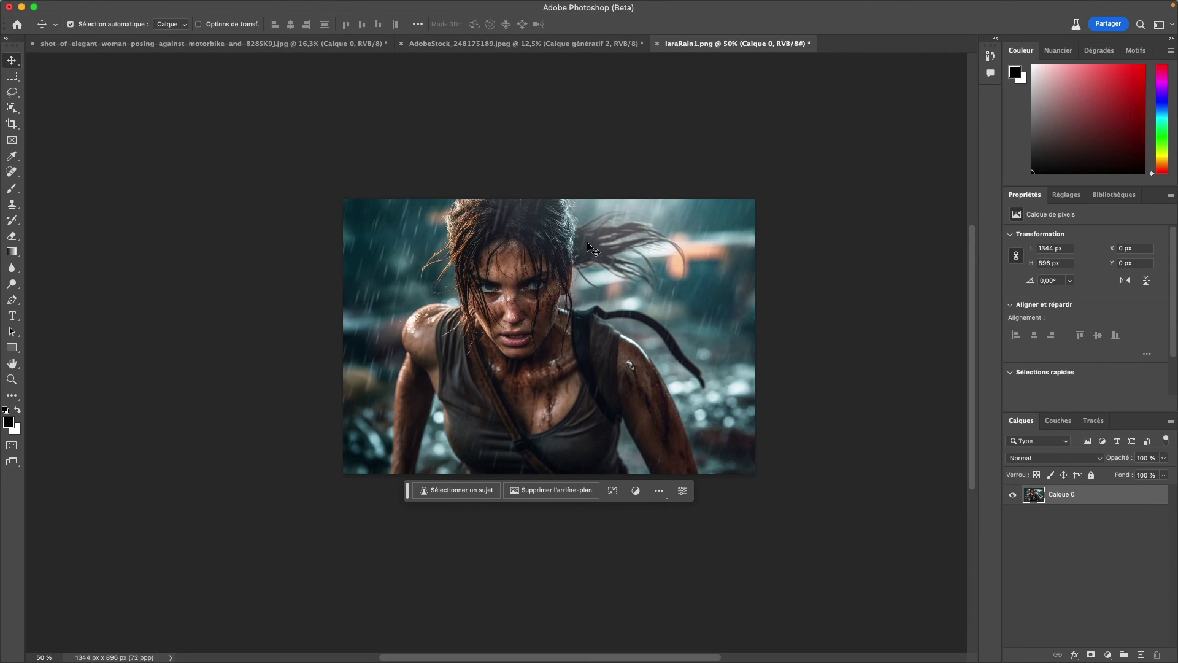
drag(548, 198, 548, 181)
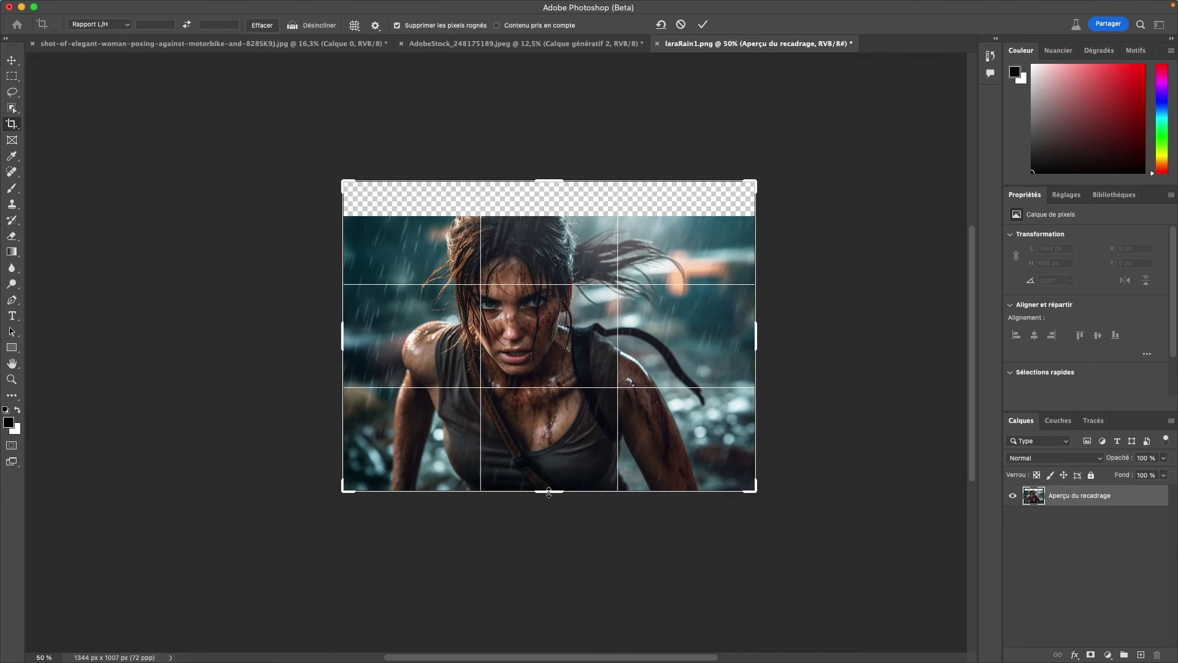
drag(548, 490, 546, 514)
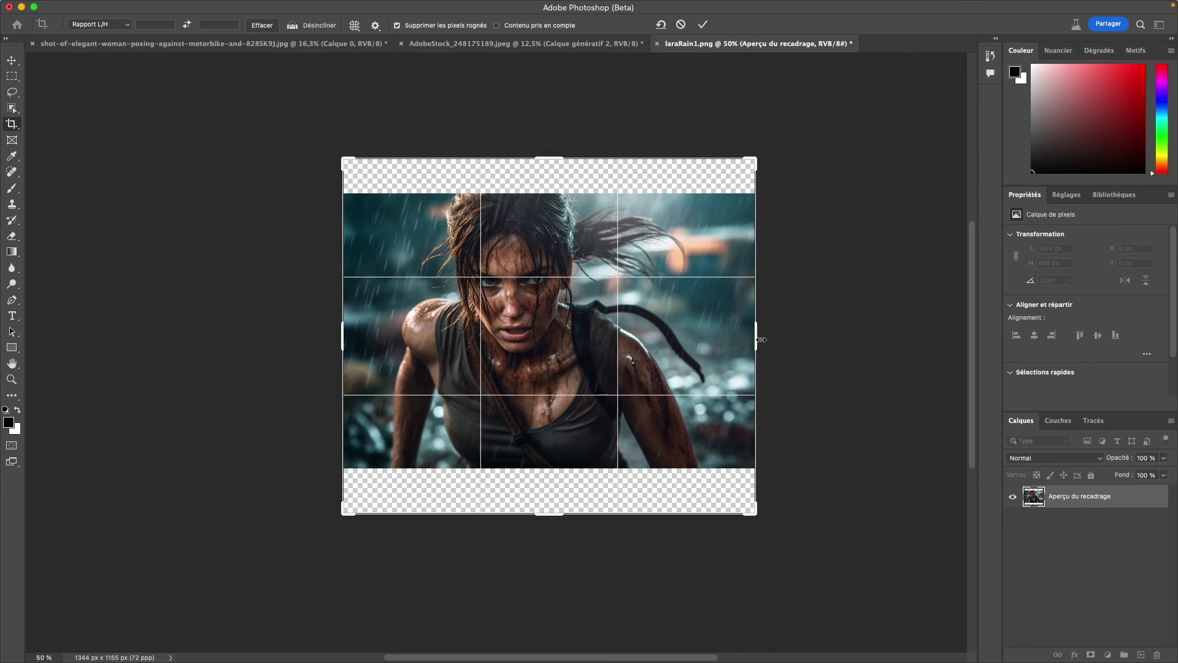
mouse_move(761, 339)
mouse_down()
mouse_move(835, 341)
mouse_move(796, 338)
mouse_up()
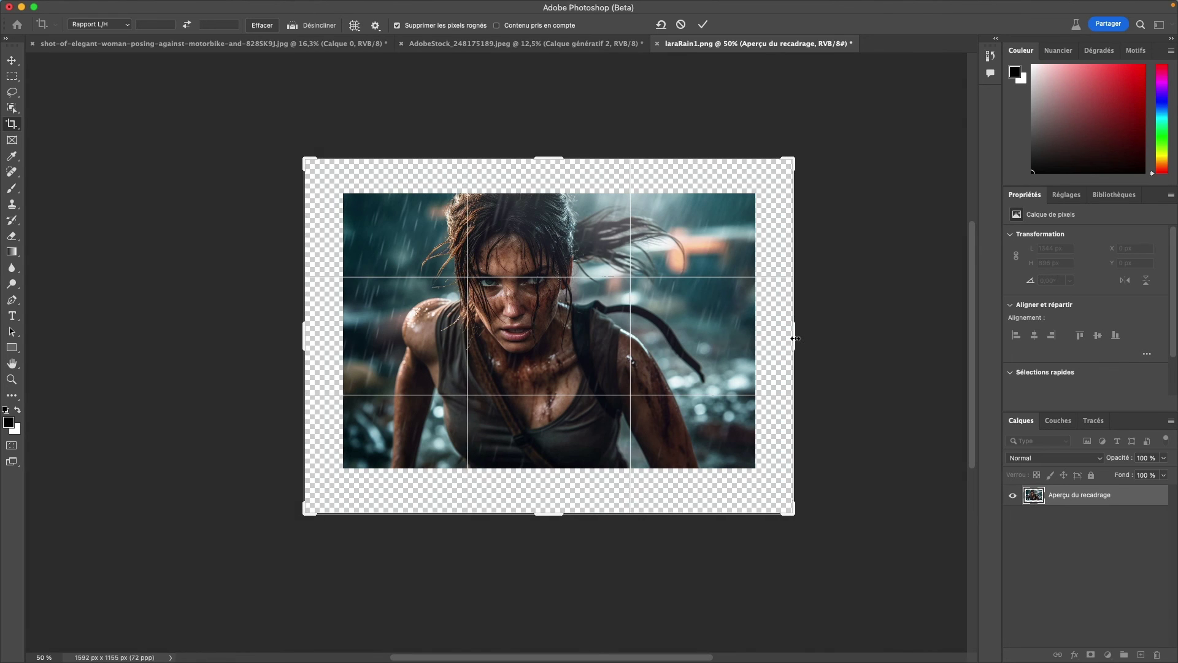
key(Return)
Select the empty border around the portrait and run Generative Fill on it with no prompt
super+click(1031, 495)
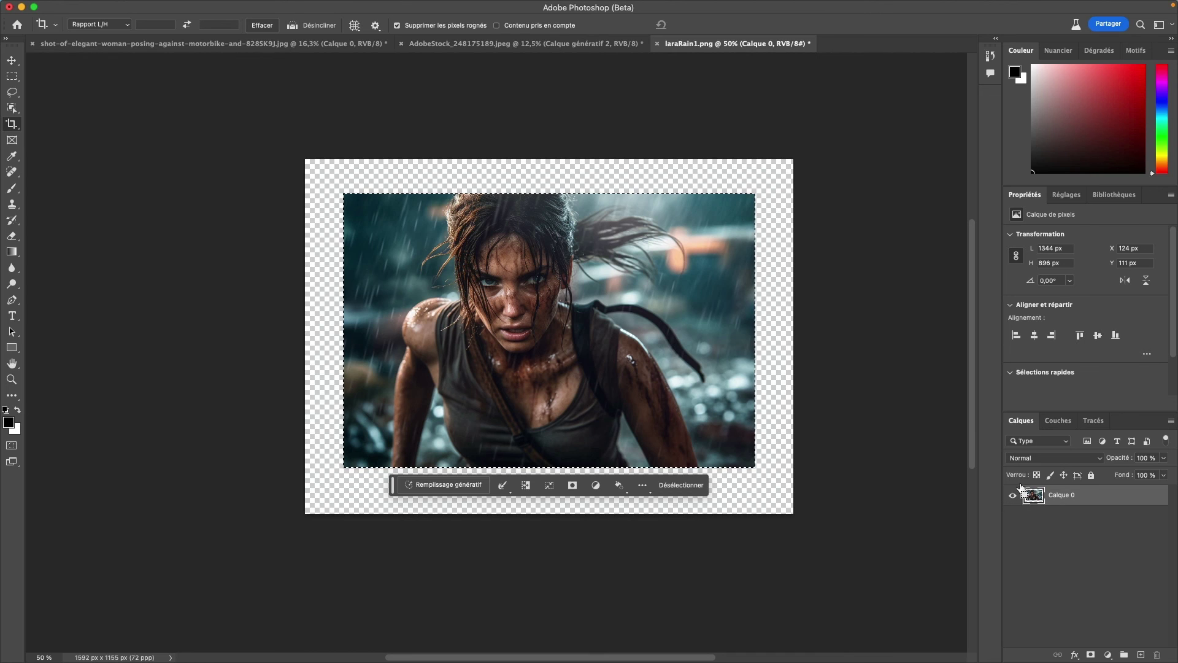
click(525, 485)
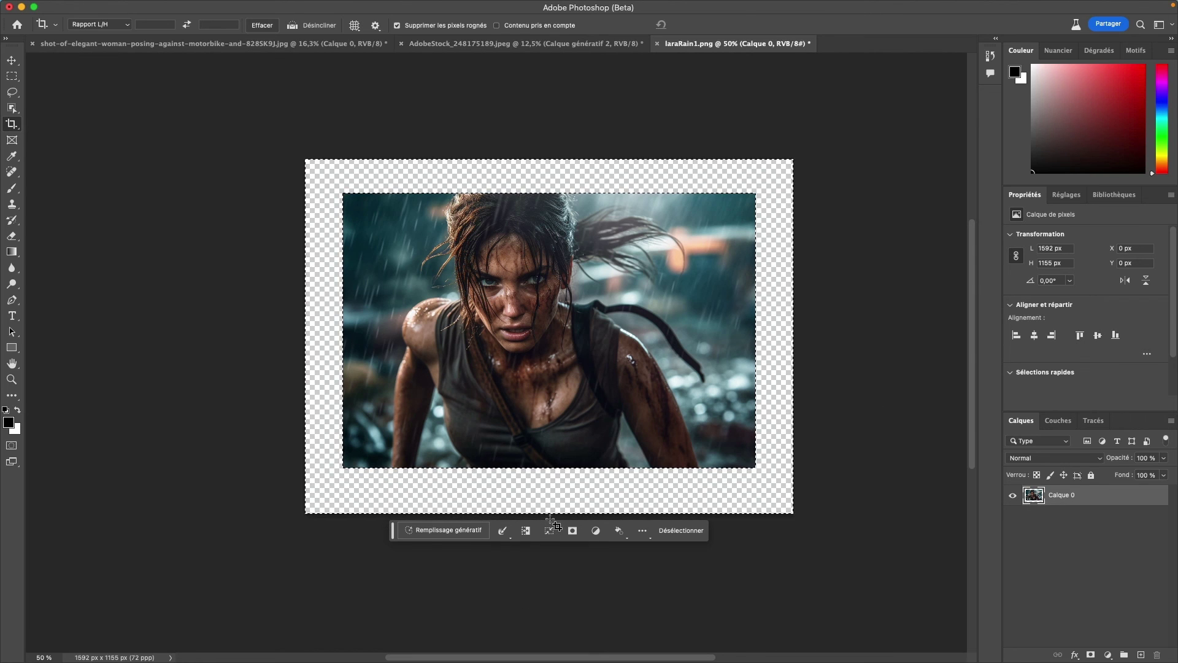
click(447, 531)
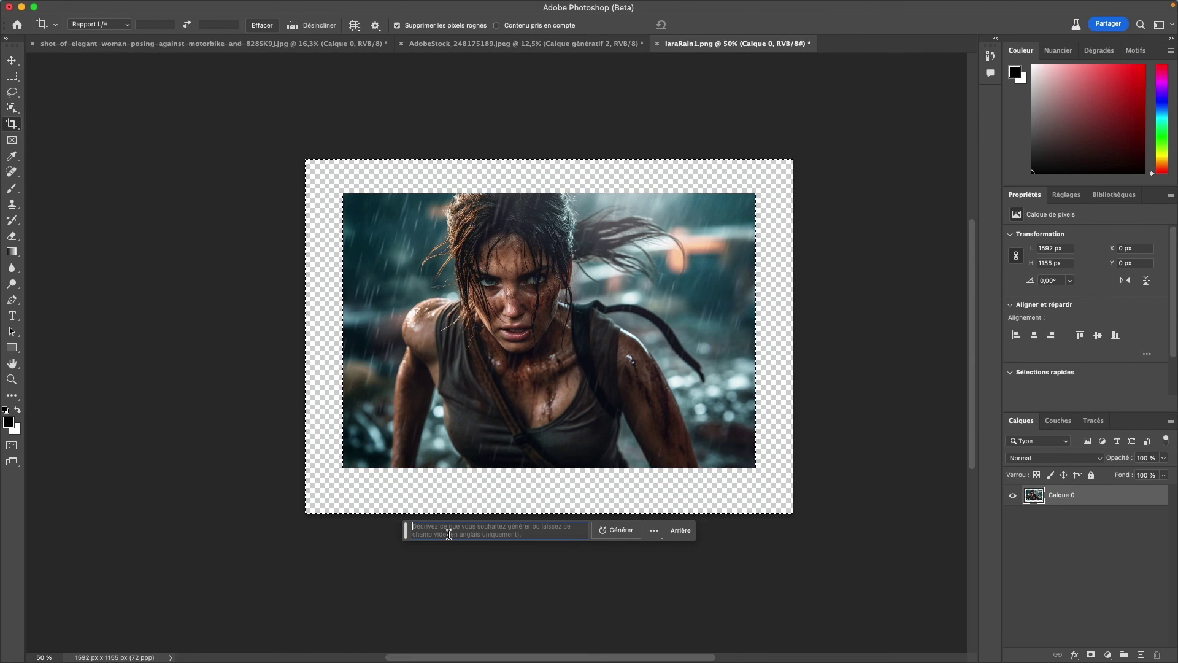
click(616, 532)
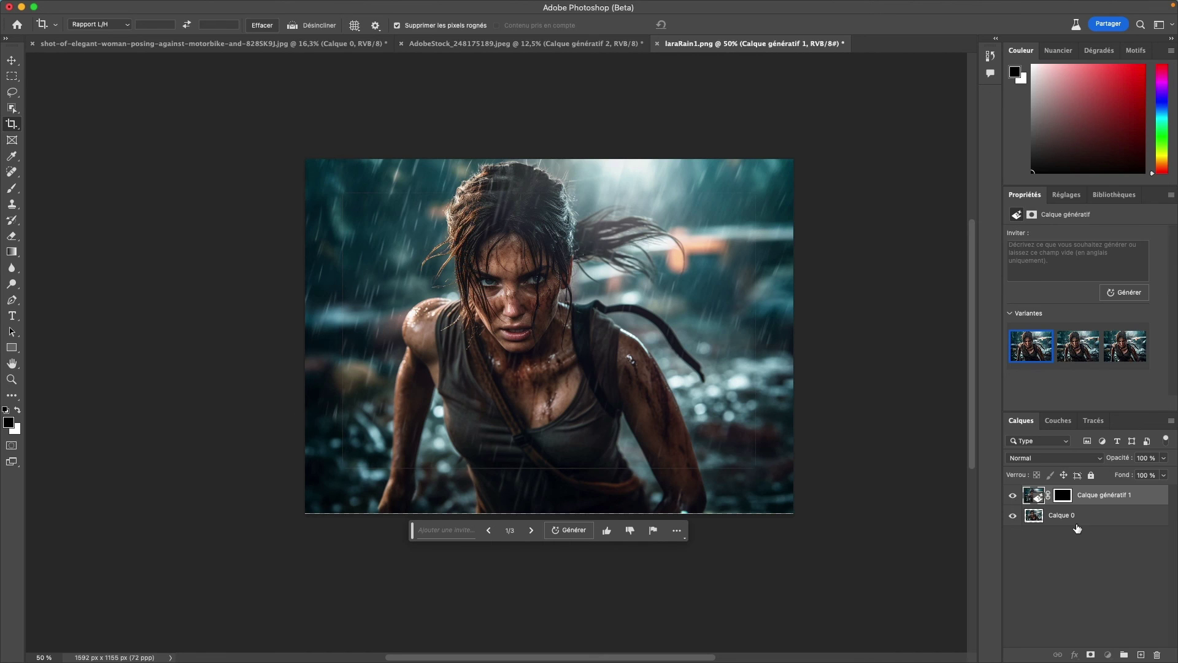
Add a new layer below the portrait and fill it with teal sampled from the photo
click(1075, 522)
click(1141, 655)
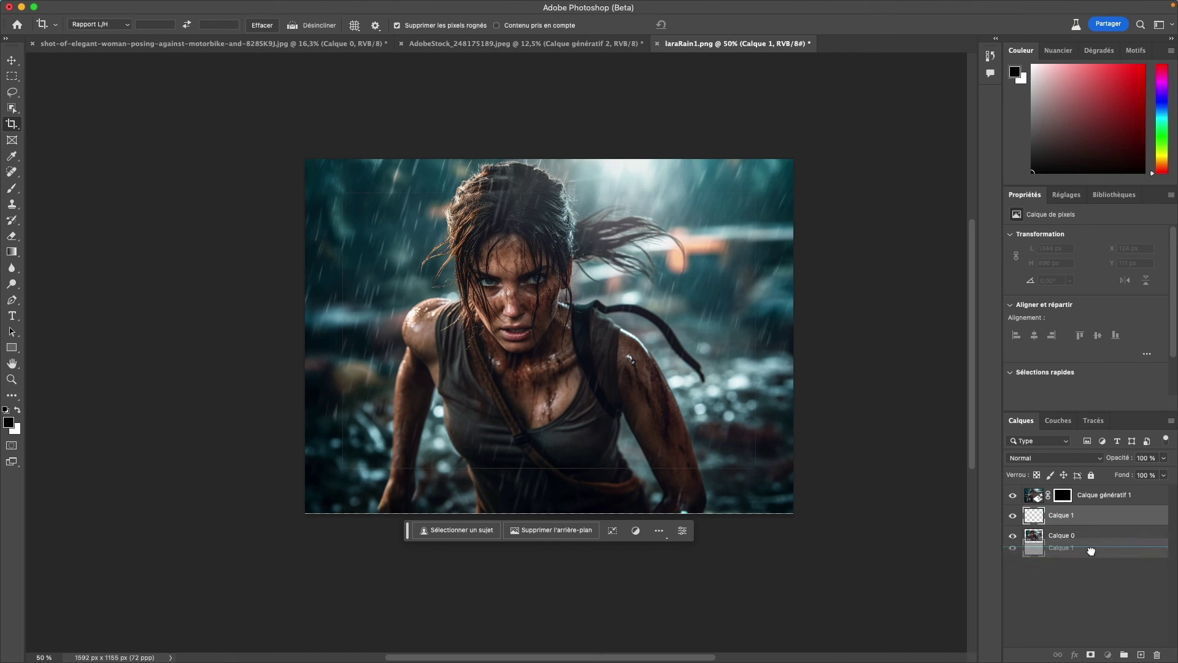
drag(1092, 516, 1089, 552)
key(i)
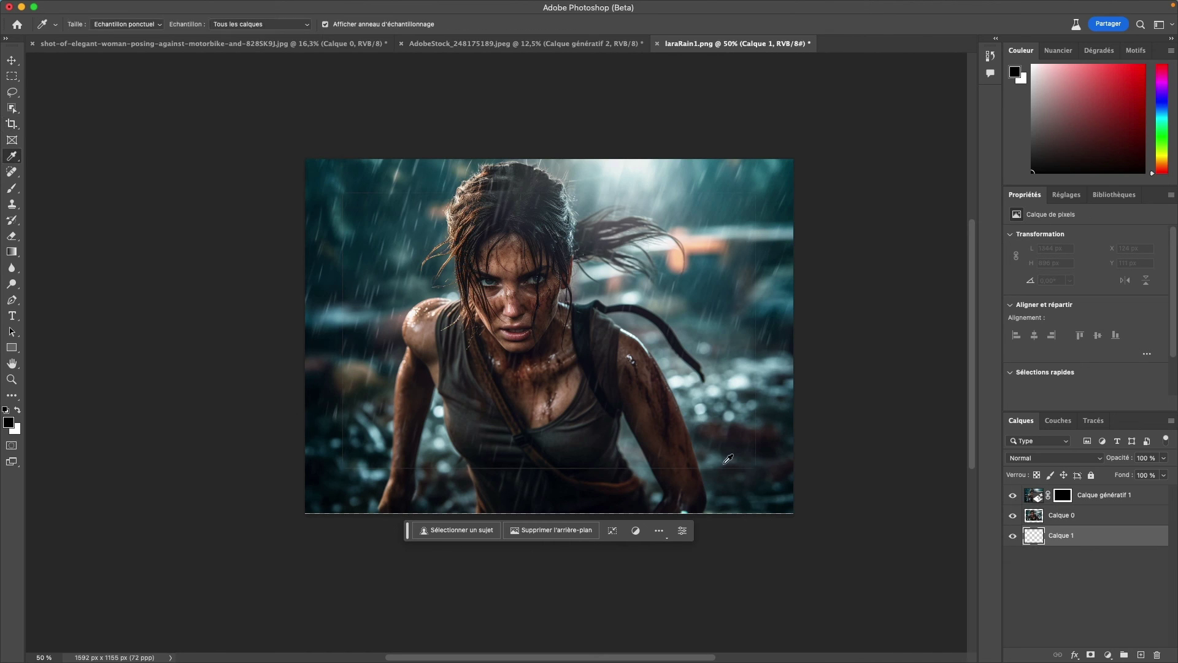
click(721, 453)
key(alt+BackSpace)
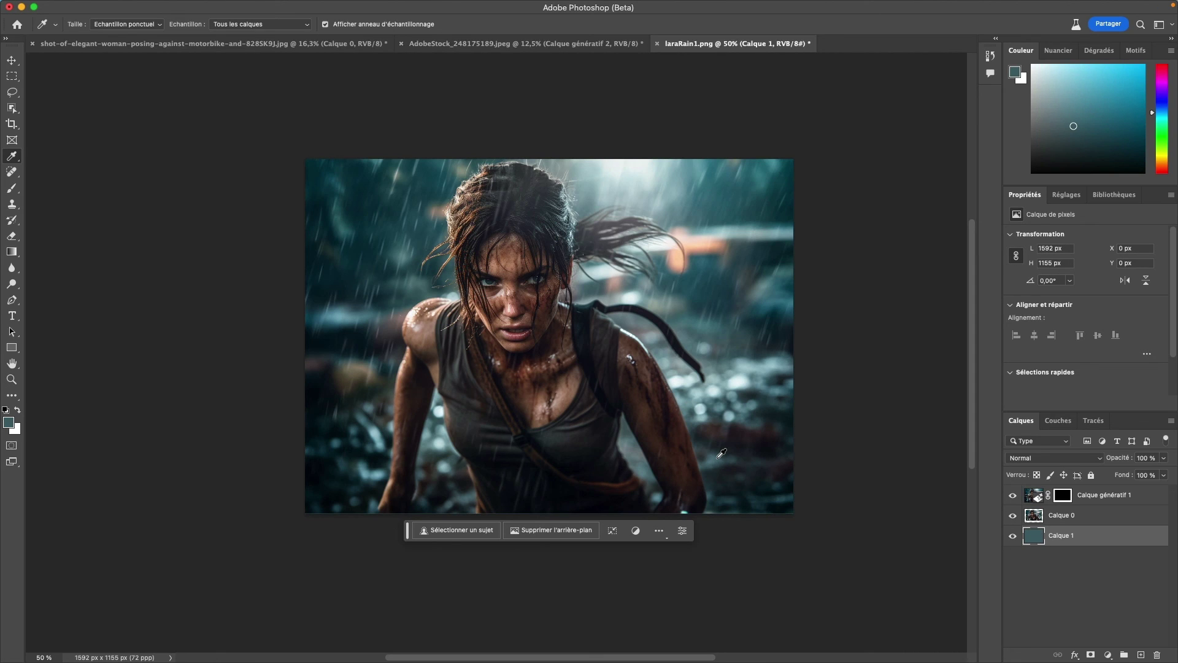
Compare the generated border variants and keep variant 2
click(1099, 499)
click(1080, 349)
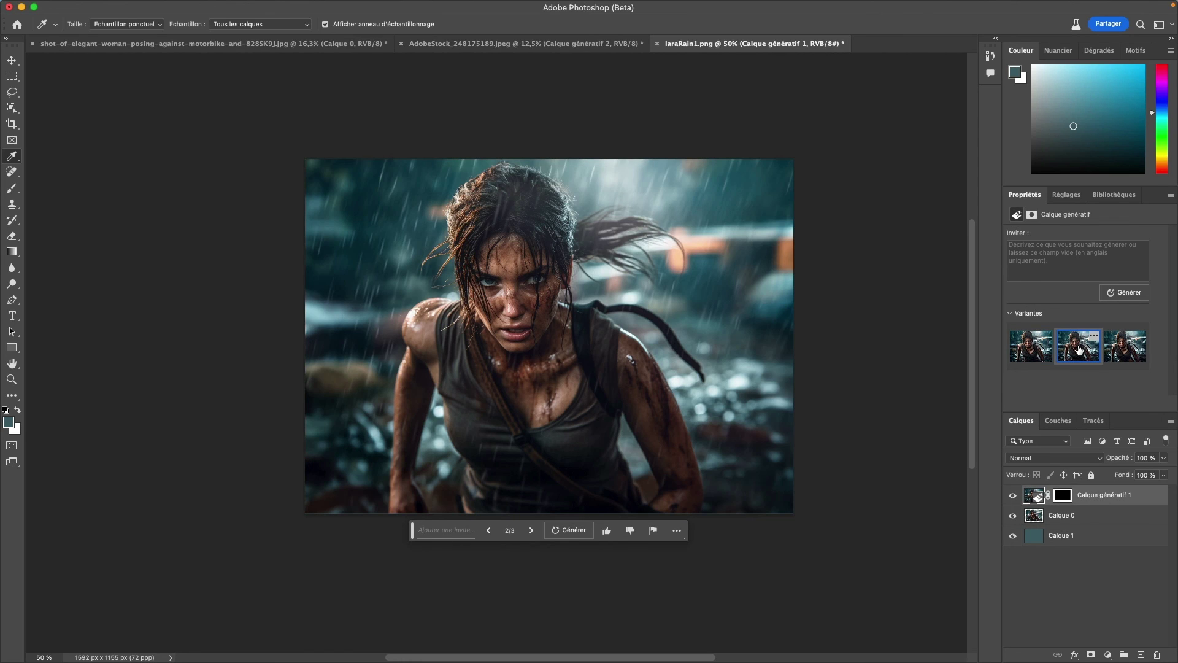
click(1124, 352)
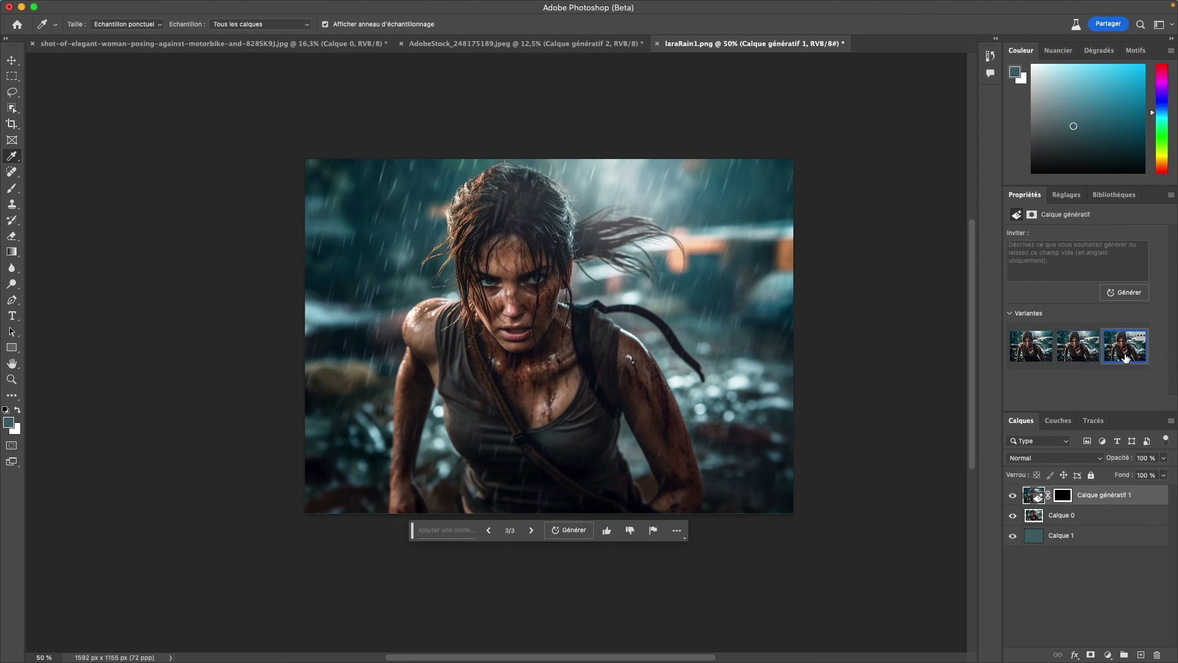
click(1078, 347)
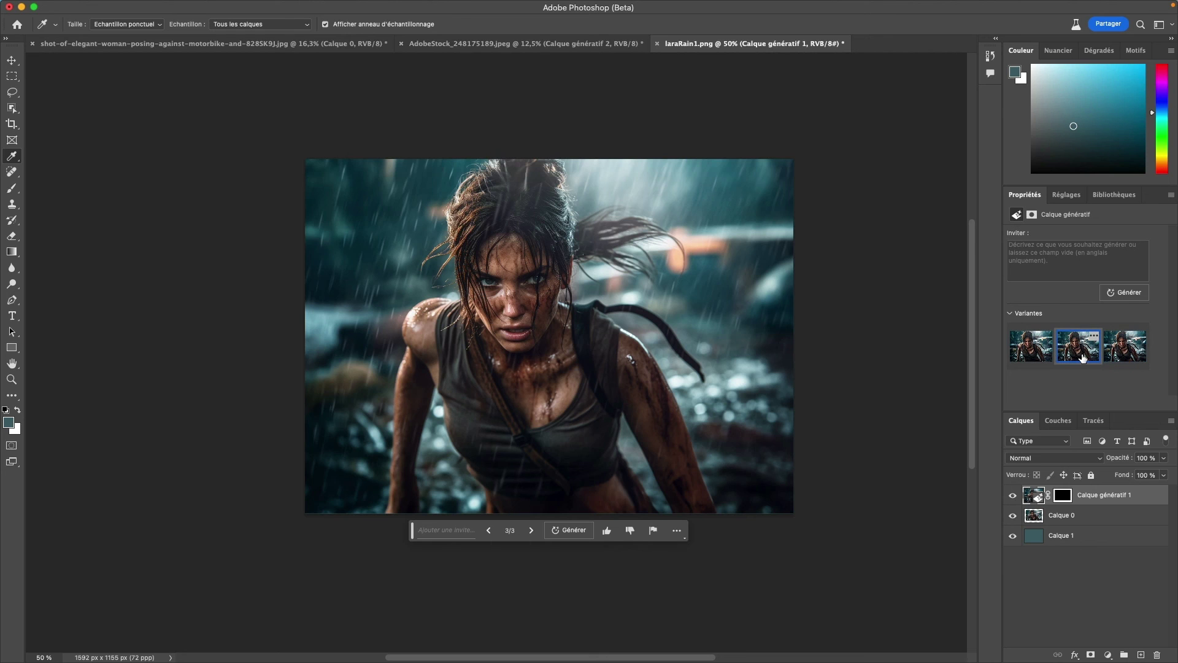